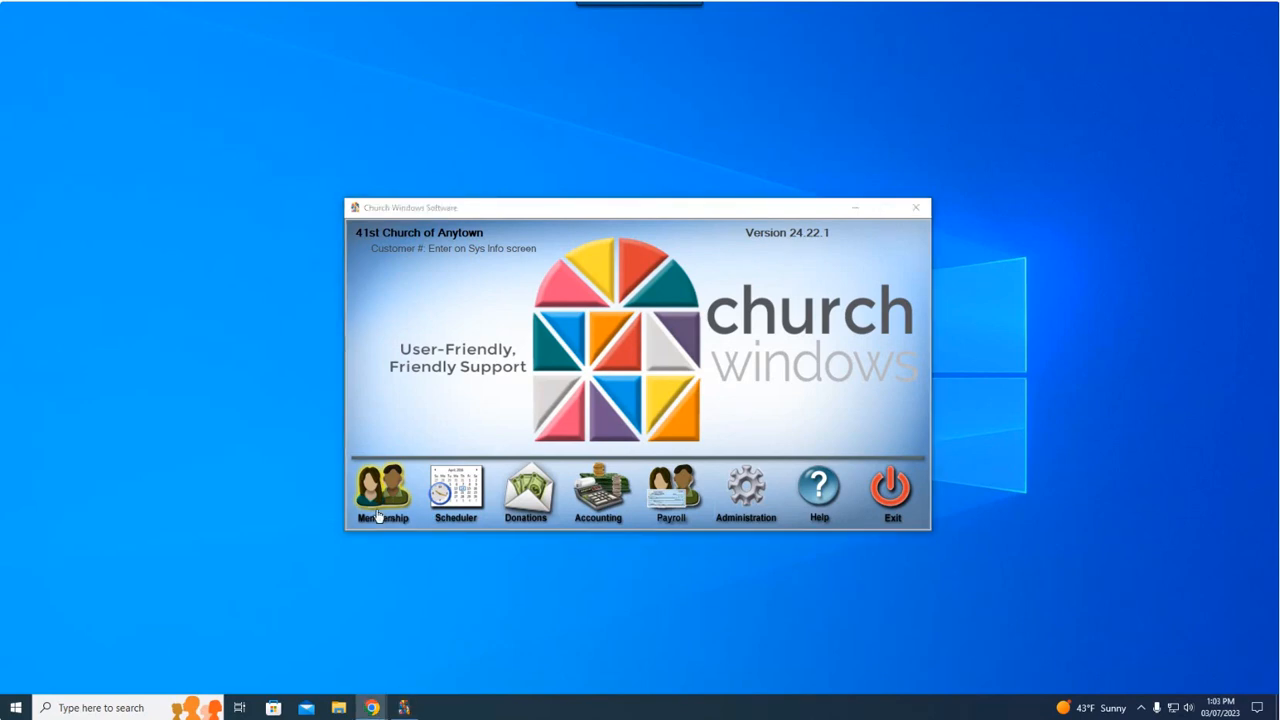
# - Open the Membership module and start a new Reports/Directory/Export selection
pyautogui.click(372, 506)
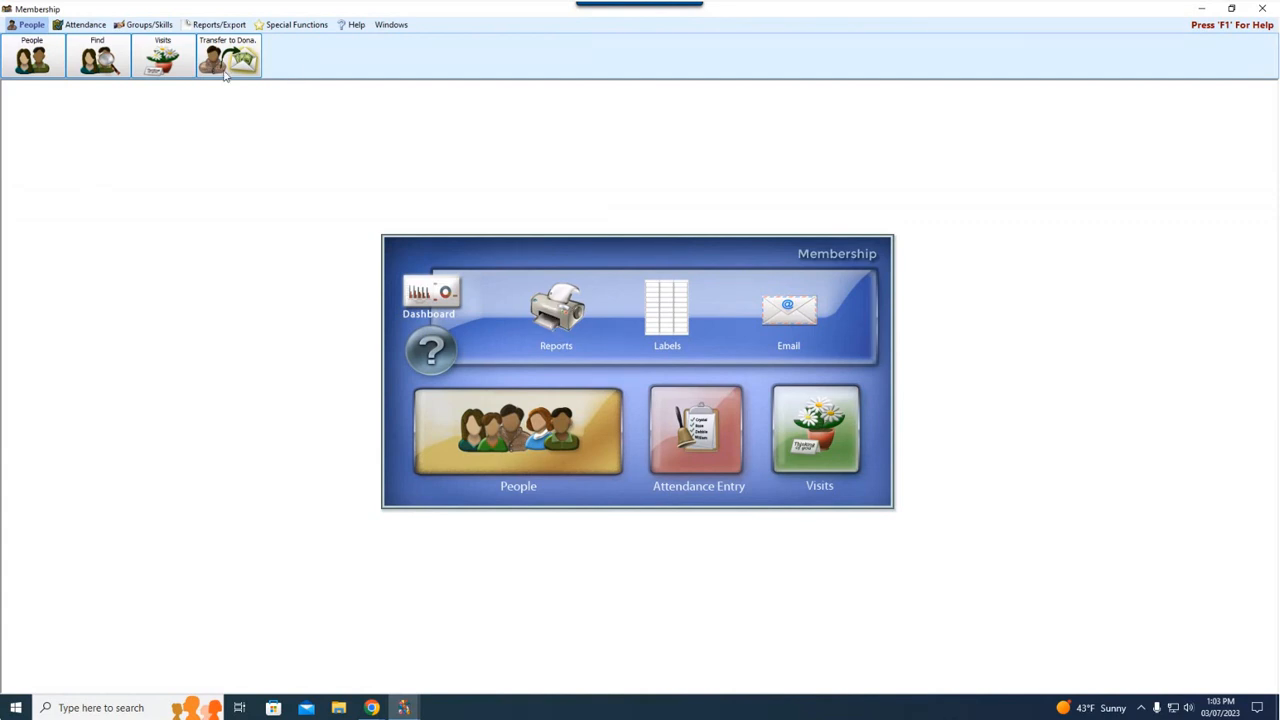
pyautogui.click(233, 26)
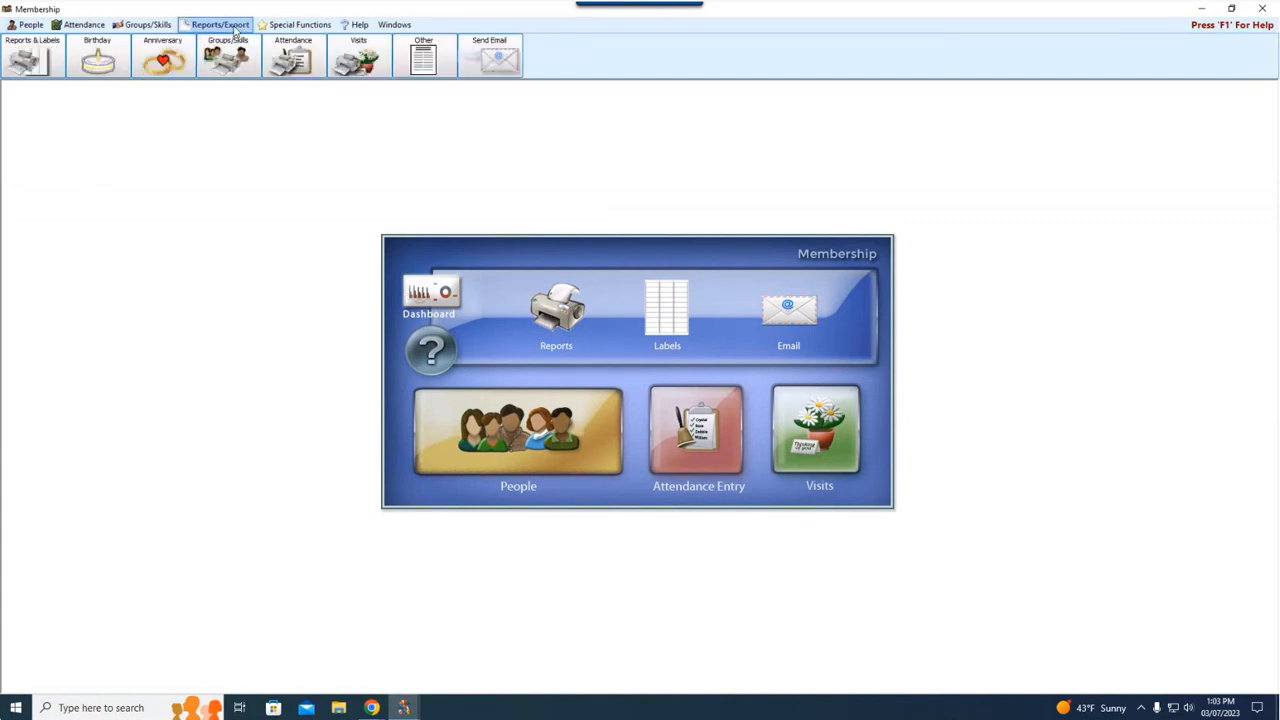
pyautogui.click(30, 58)
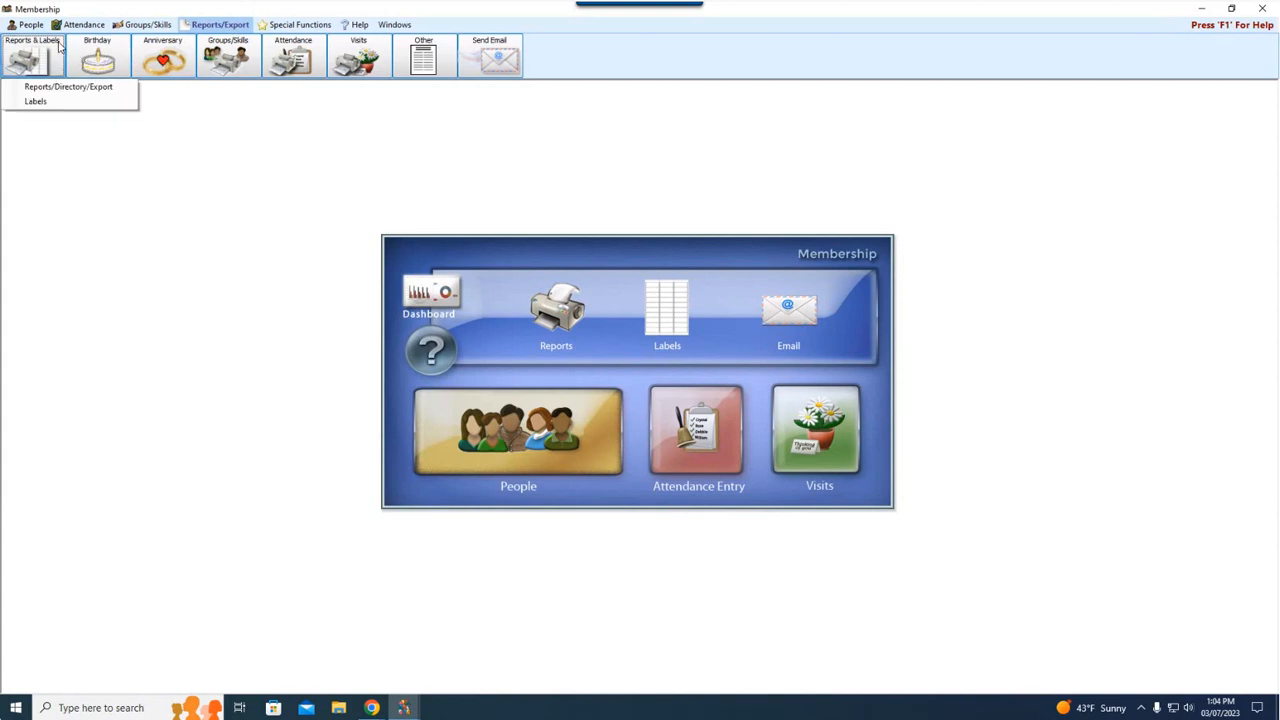
pyautogui.click(115, 93)
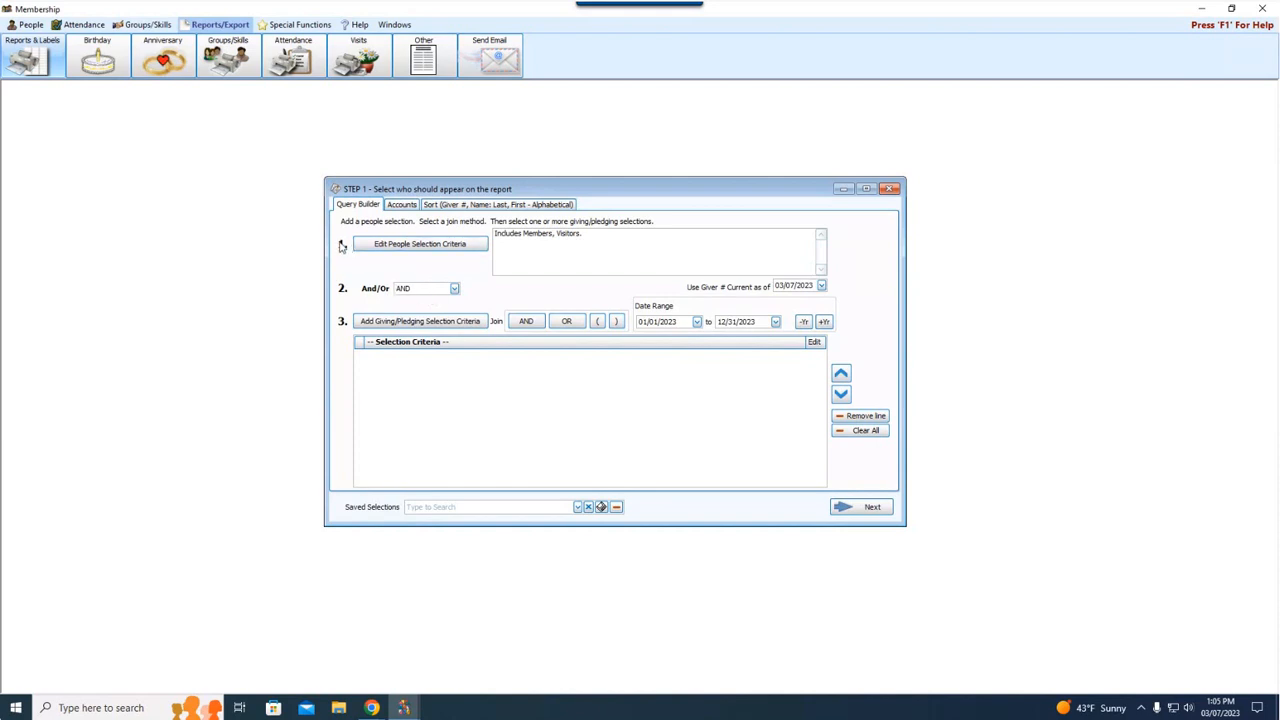
# - Begin editing the people selection criteria and choose Age as the membership field
pyautogui.click(390, 249)
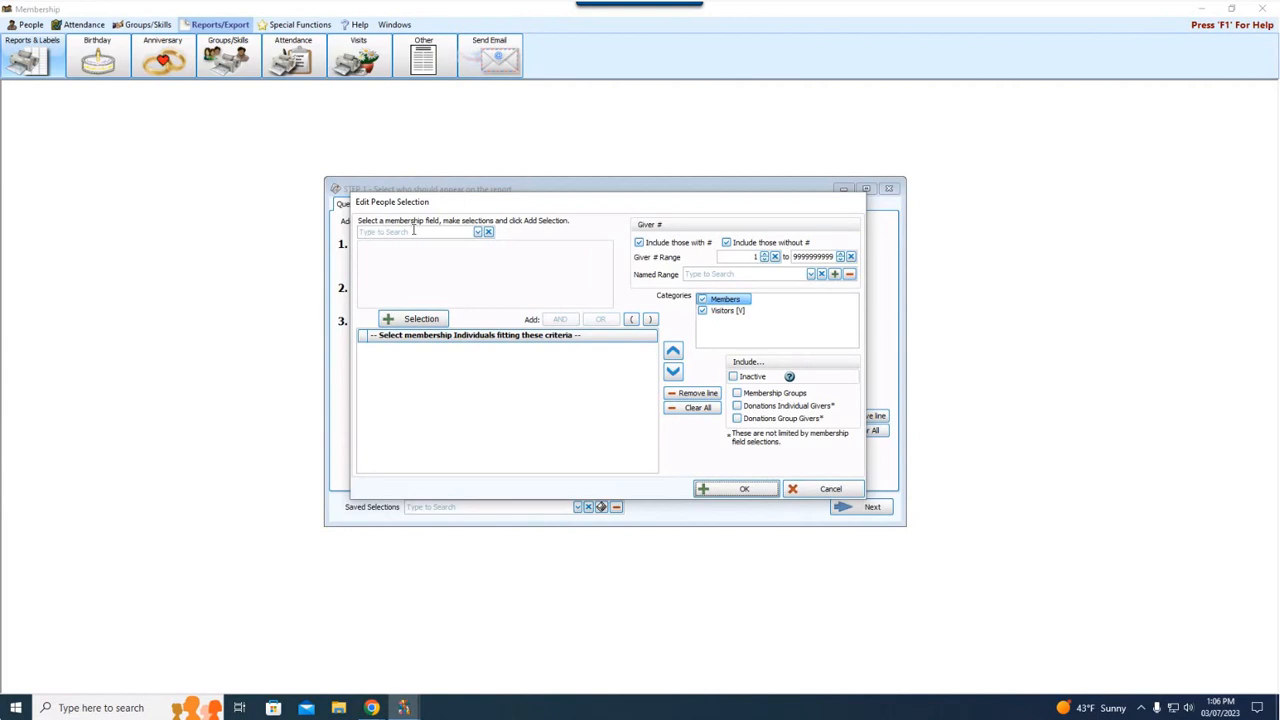
pyautogui.click(479, 233)
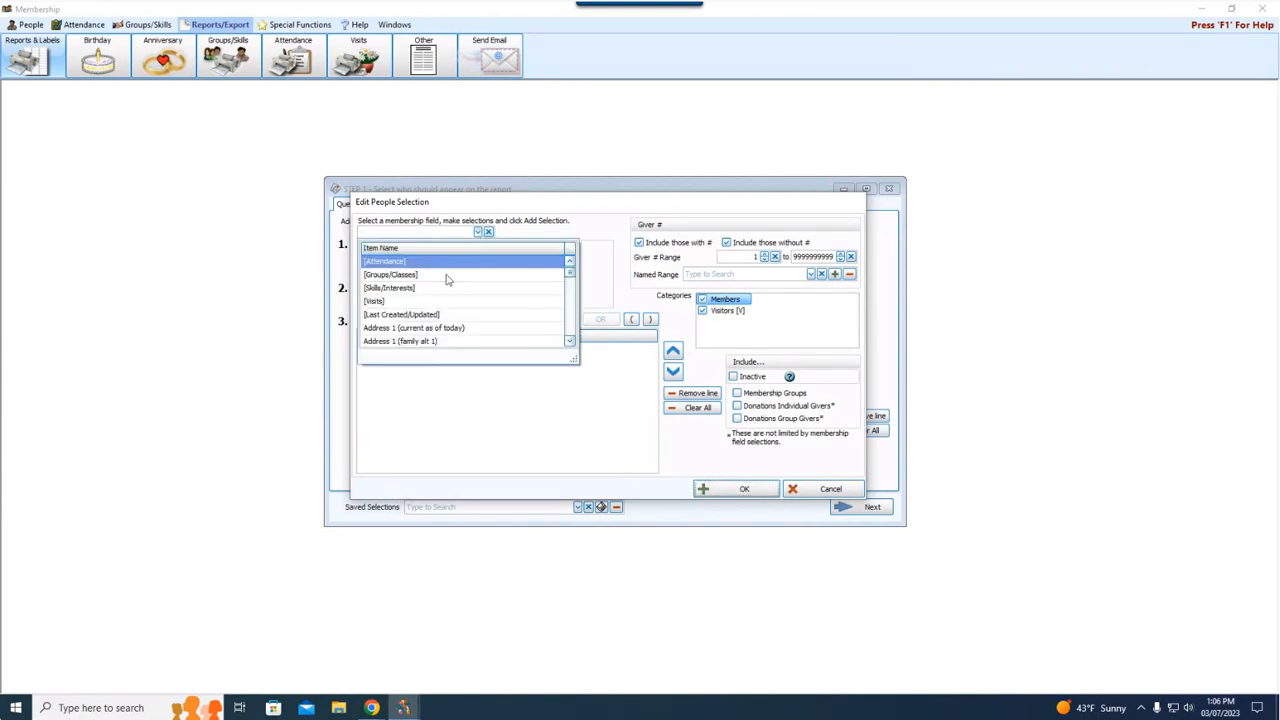
pyautogui.moveTo(574, 278); pyautogui.dragTo(590, 307)
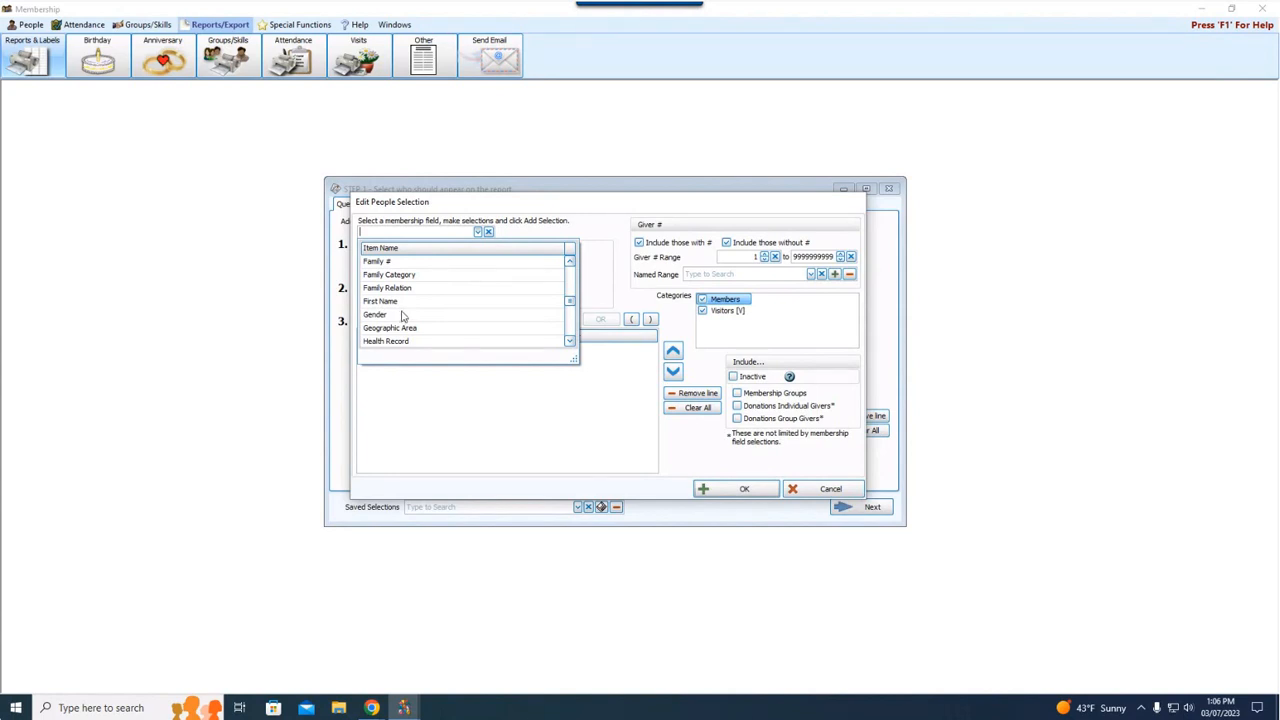
pyautogui.write('age')
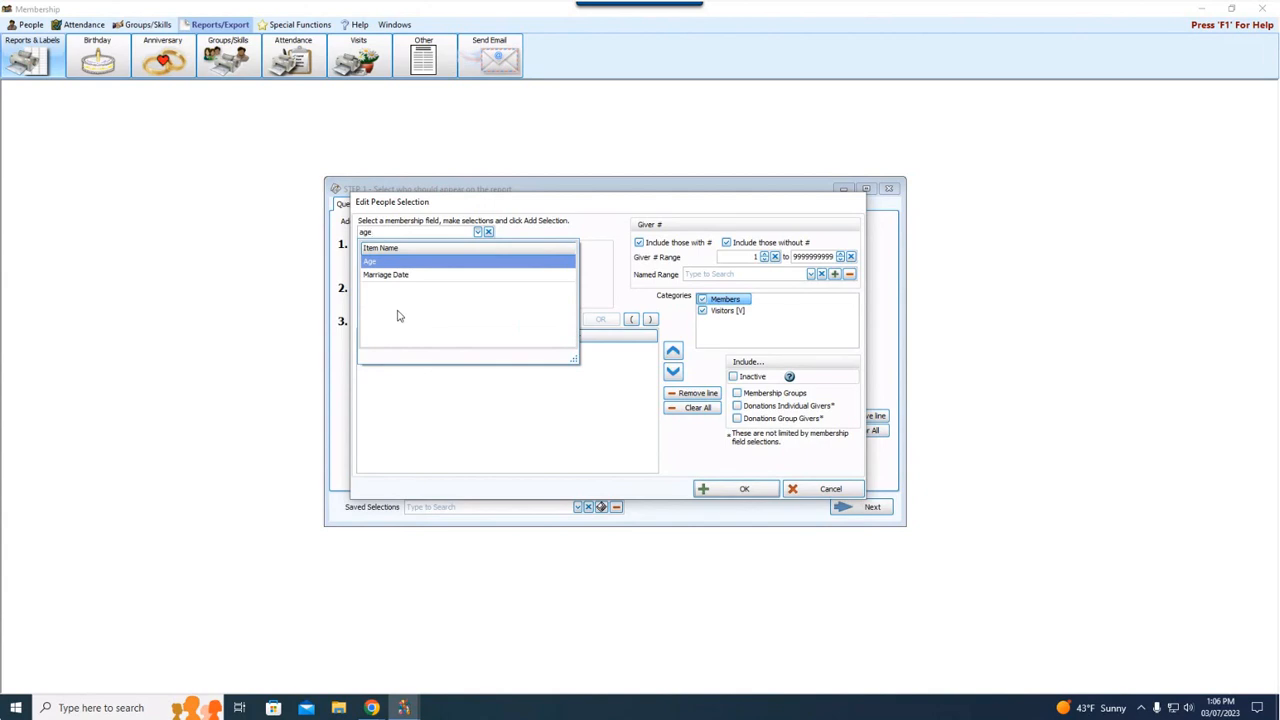
pyautogui.click(386, 265)
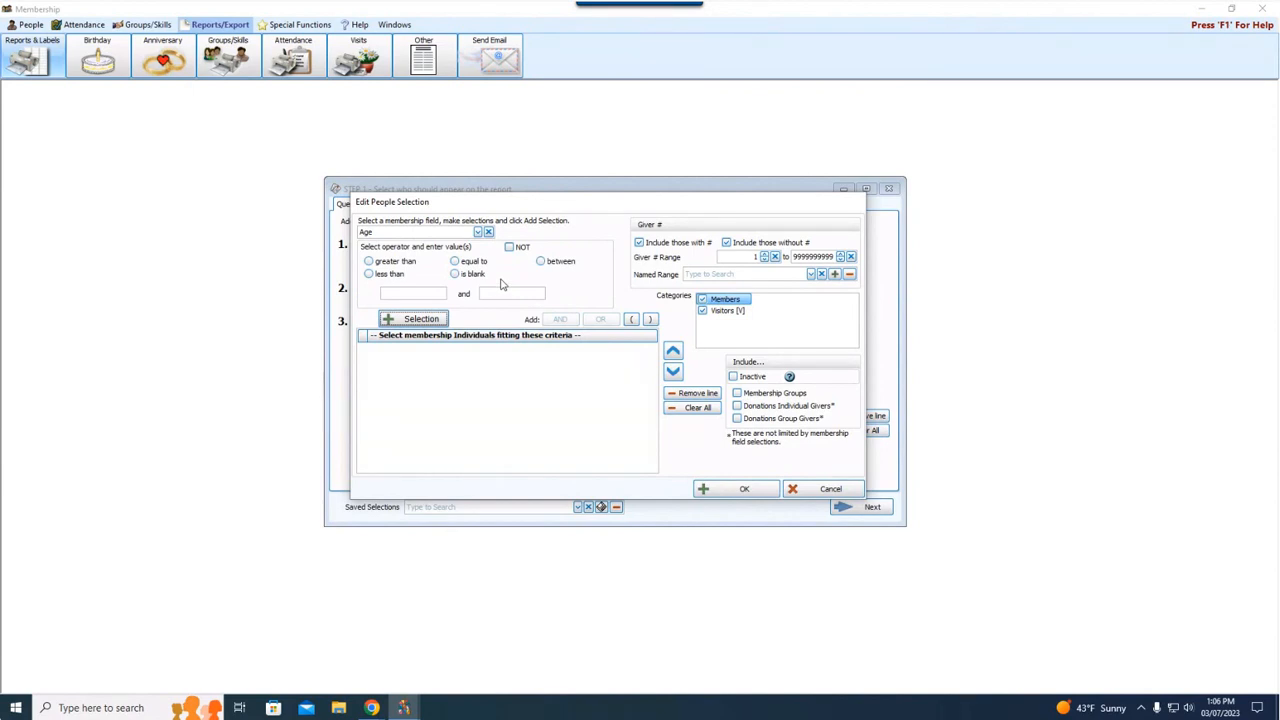
# - Add a people criterion for ages between 25 and 45
pyautogui.click(405, 264)
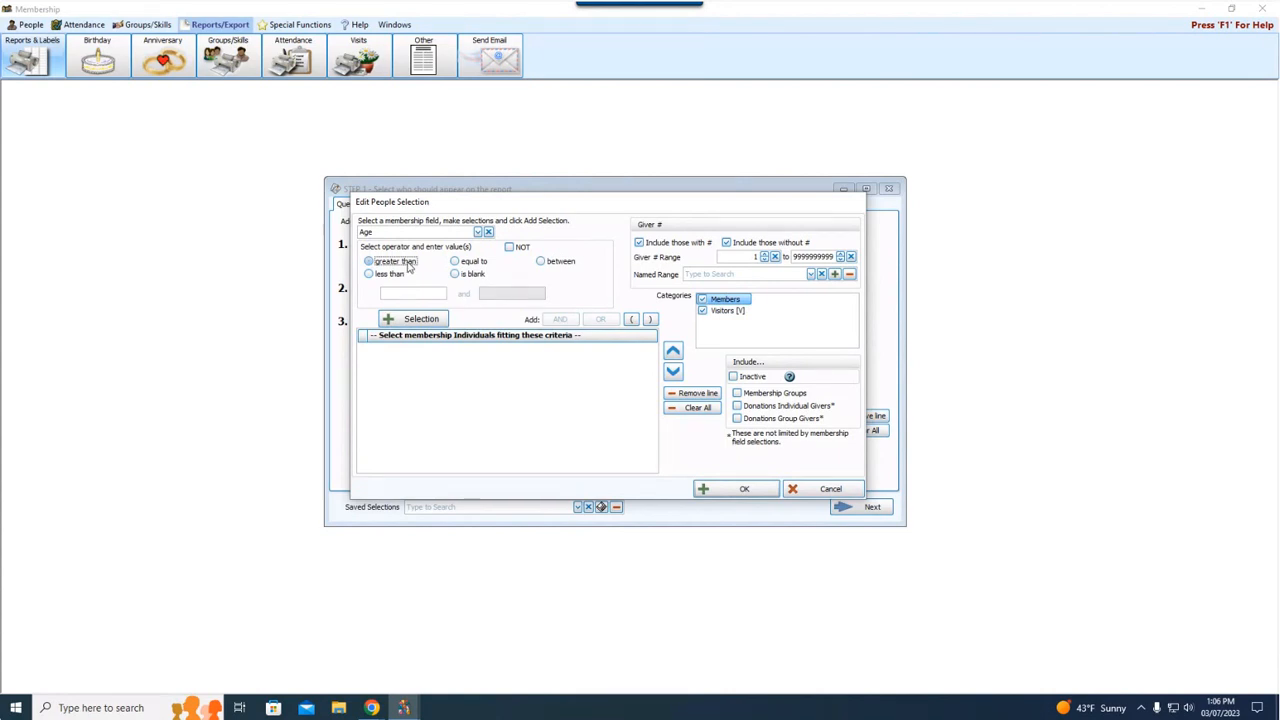
pyautogui.click(480, 263)
pyautogui.click(569, 264)
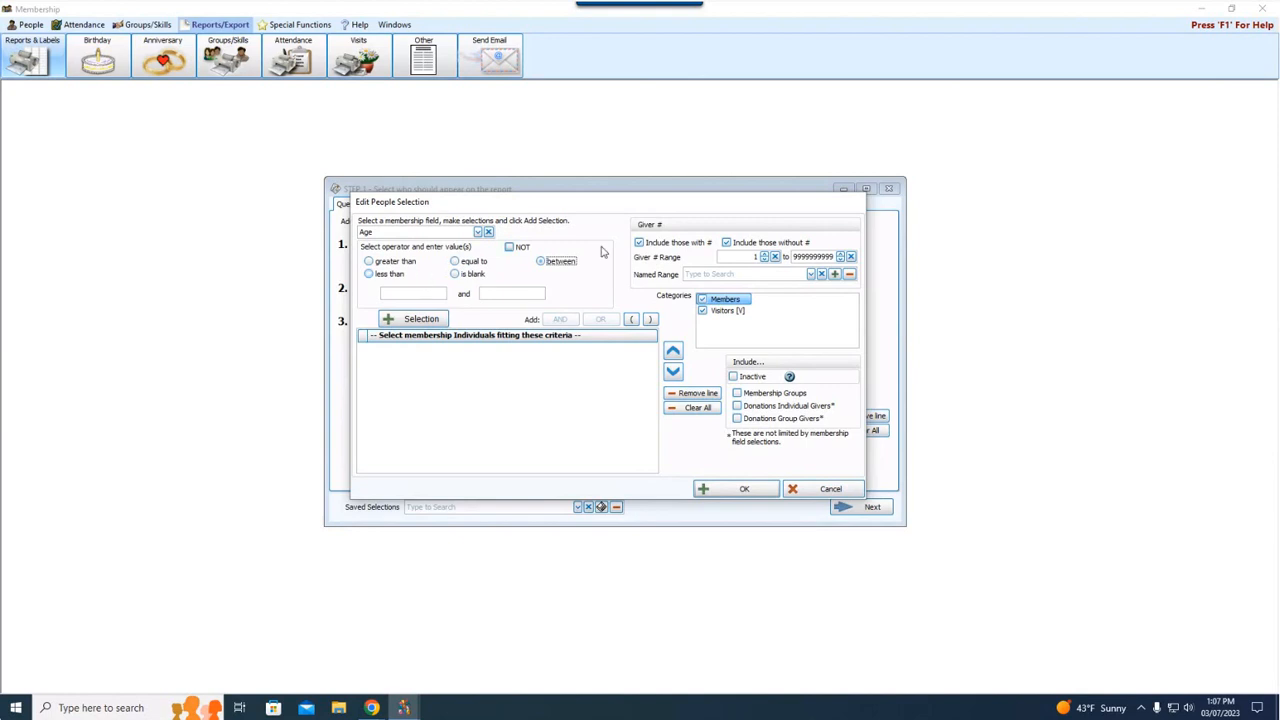
pyautogui.click(414, 295)
pyautogui.write('25')
pyautogui.press('Tab')
pyautogui.write('45')
pyautogui.click(408, 320)
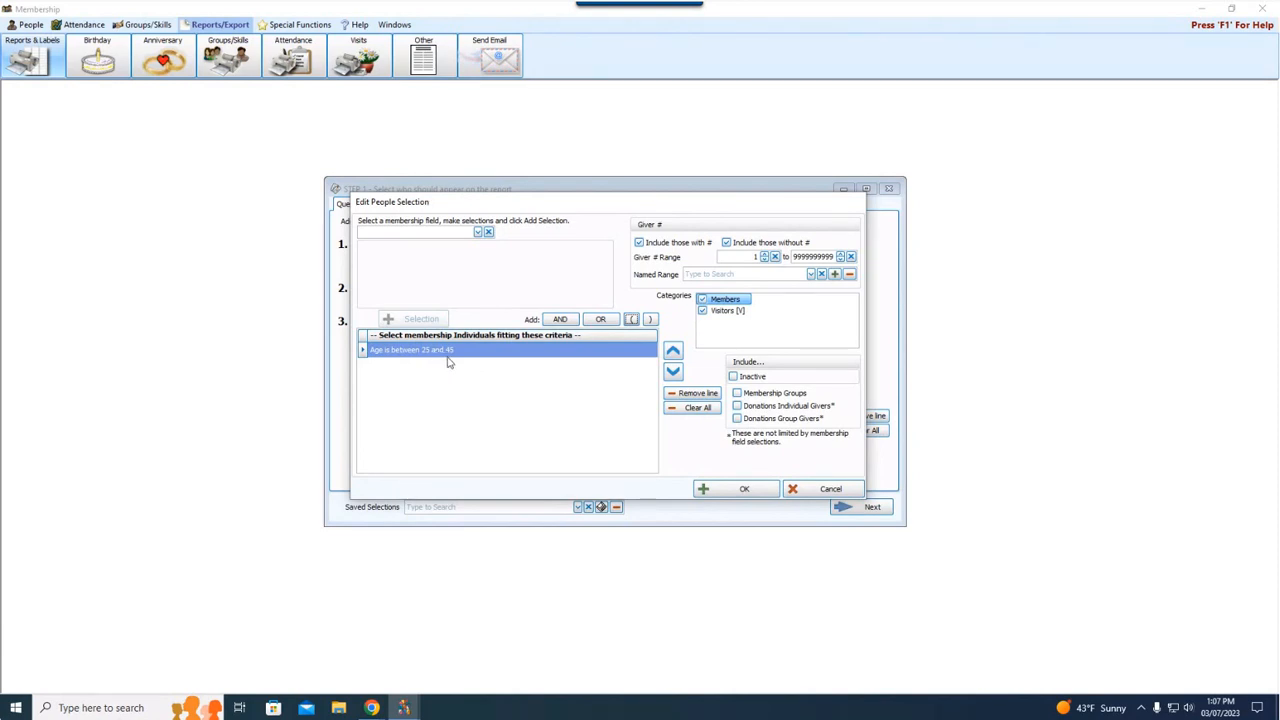
# - Join a second people criterion with AND, using Status Code 1 - Active Member
pyautogui.click(561, 319)
pyautogui.click(434, 231)
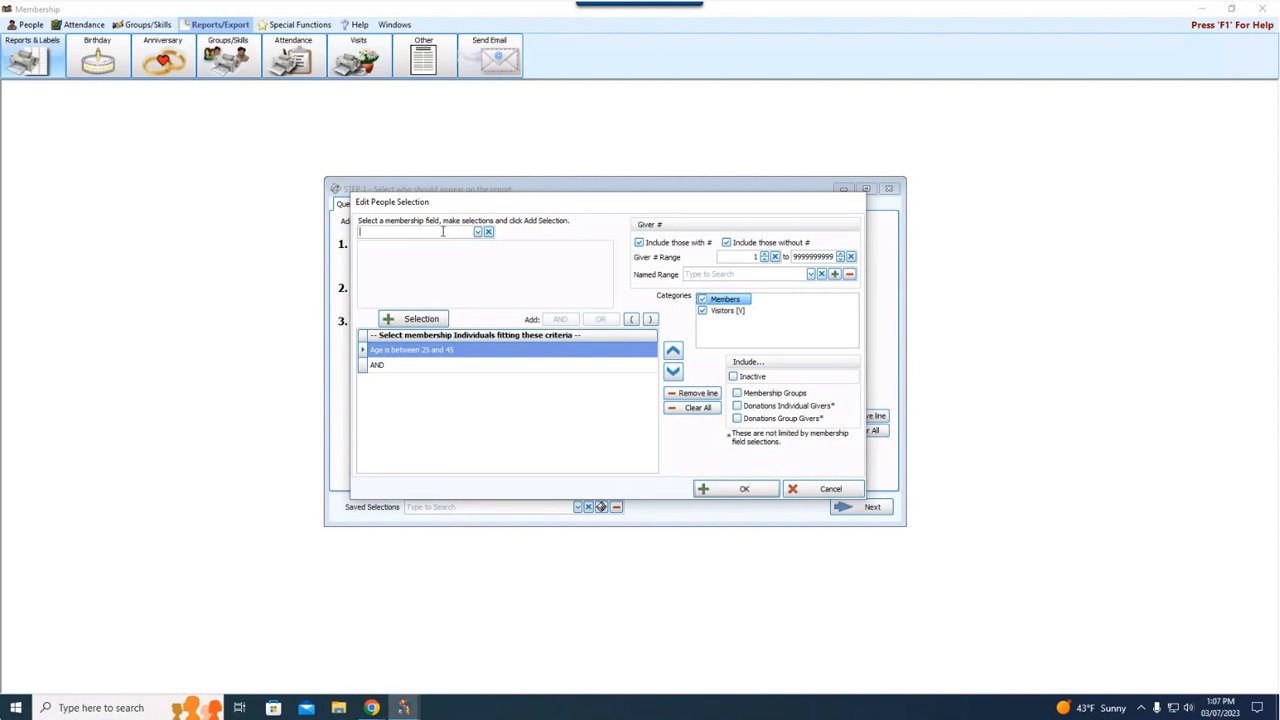
pyautogui.write('statu')
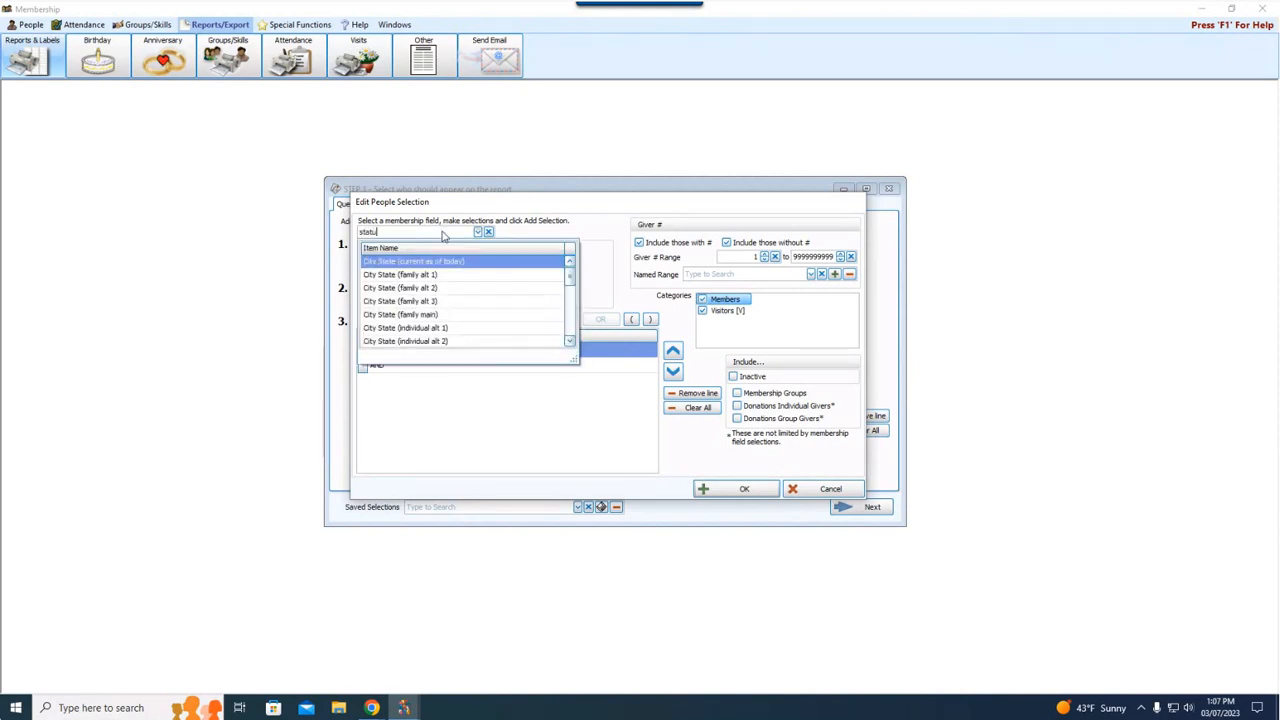
pyautogui.write('a')
pyautogui.press('BackSpace')
pyautogui.write('s')
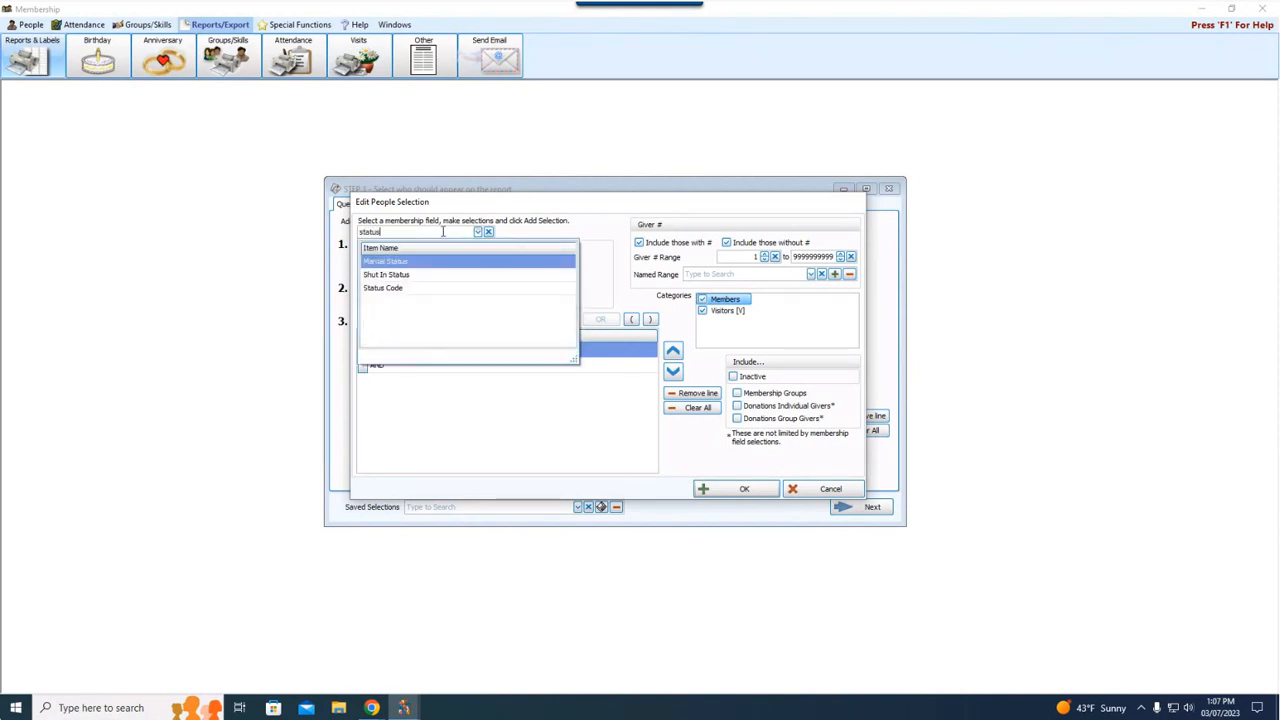
pyautogui.click(430, 289)
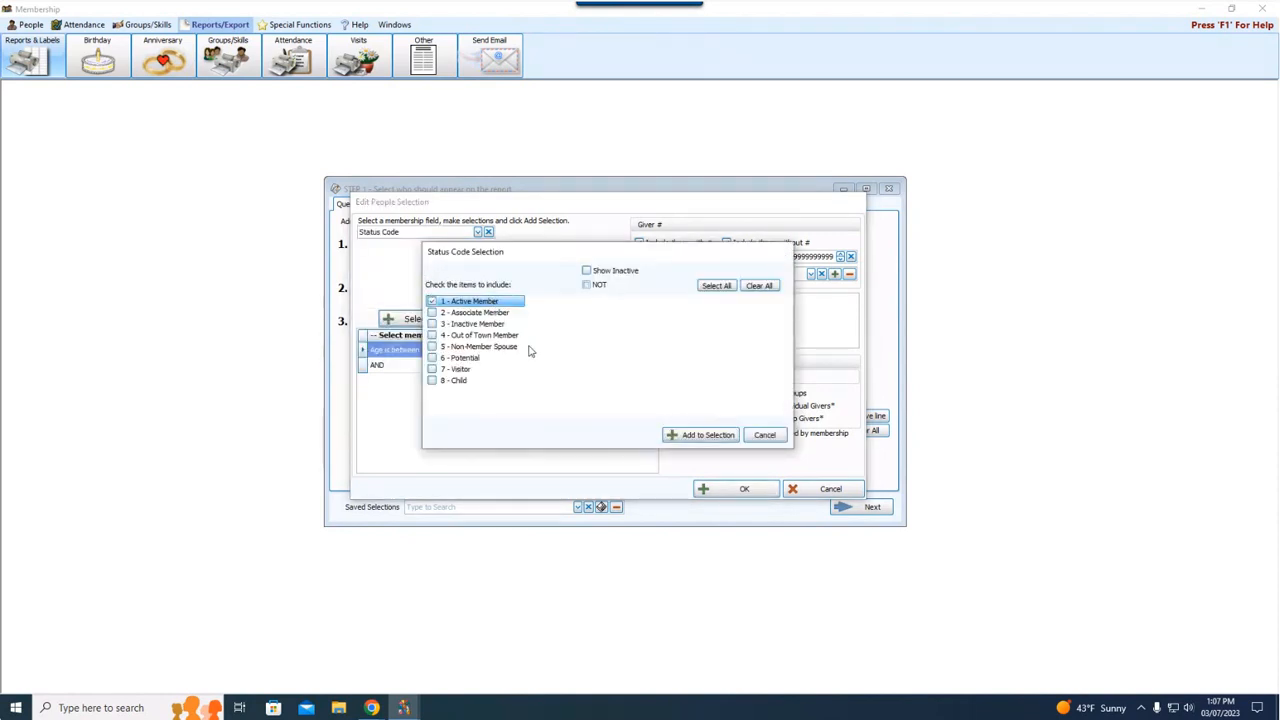
pyautogui.click(700, 435)
# - Replace the AND between the age and status code criteria with OR
pyautogui.click(408, 366)
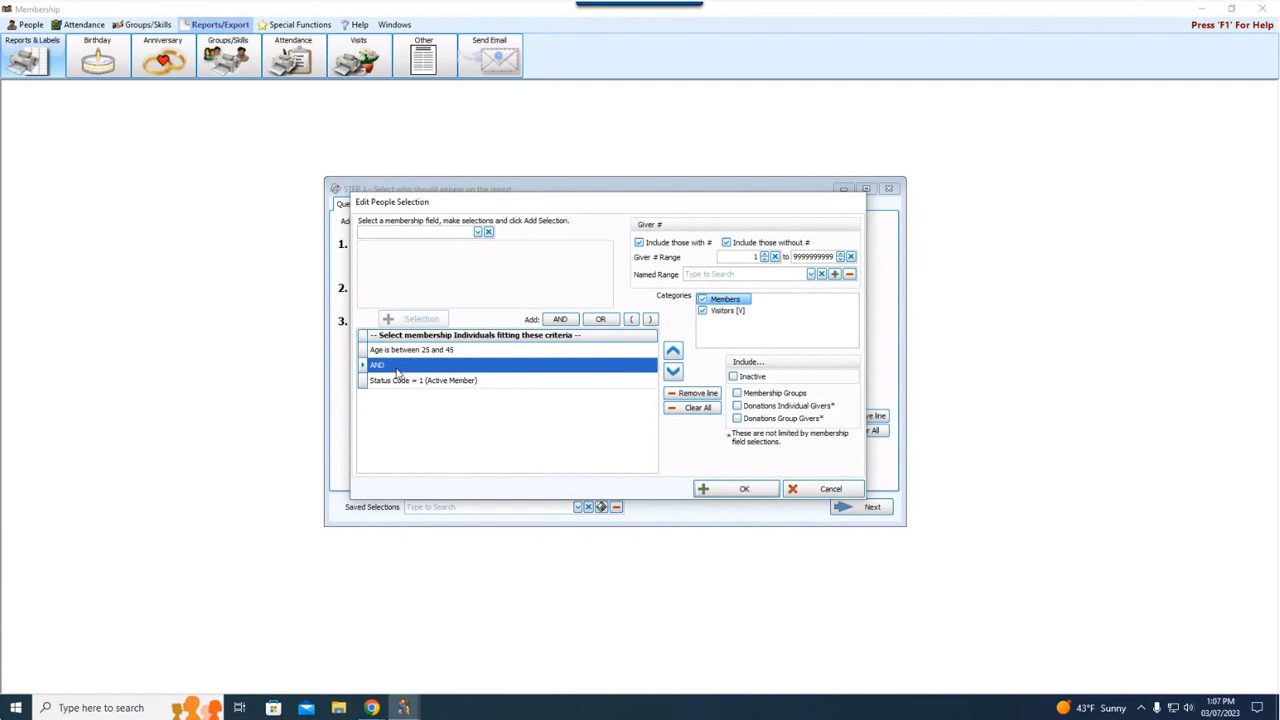
pyautogui.click(476, 352)
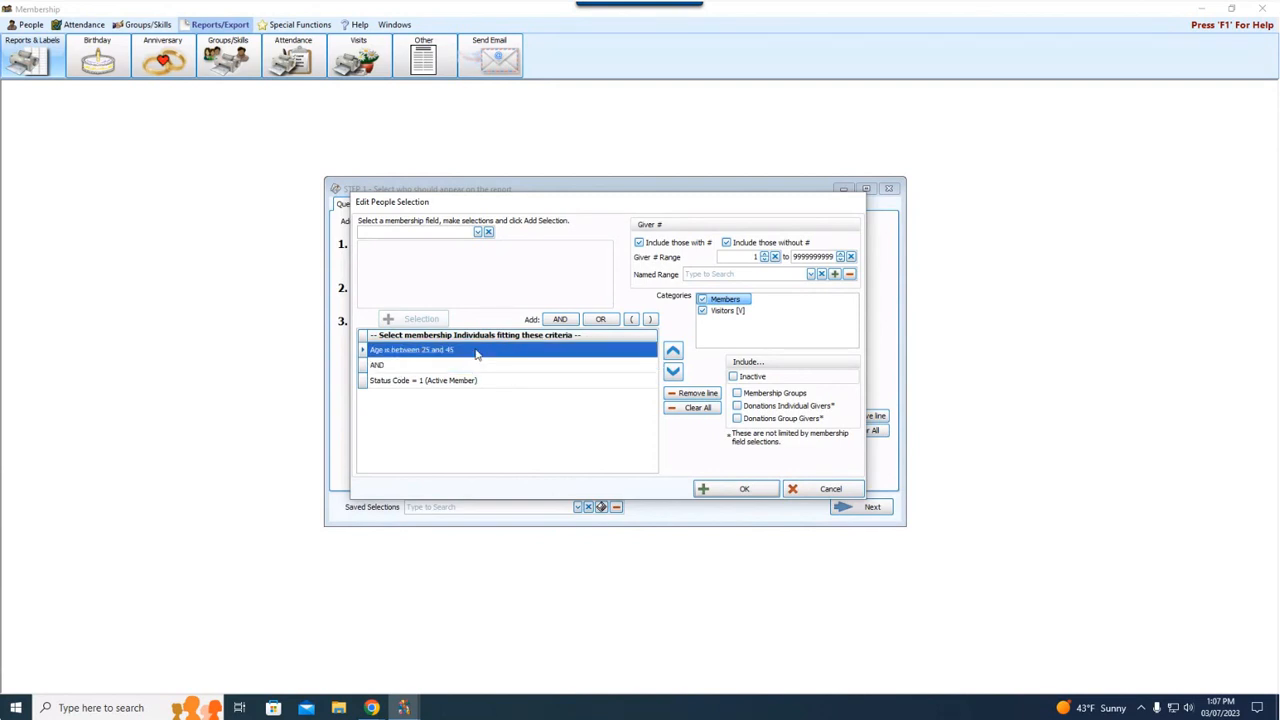
pyautogui.click(505, 383)
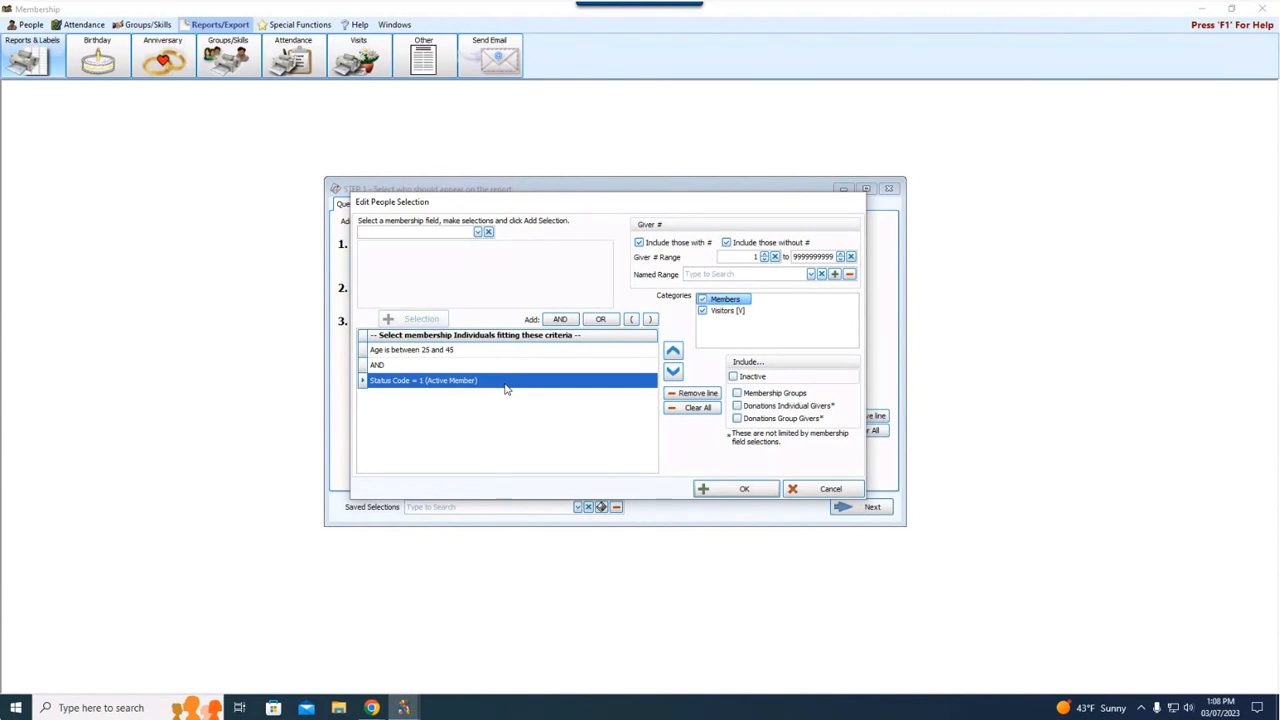
pyautogui.click(600, 318)
pyautogui.click(460, 366)
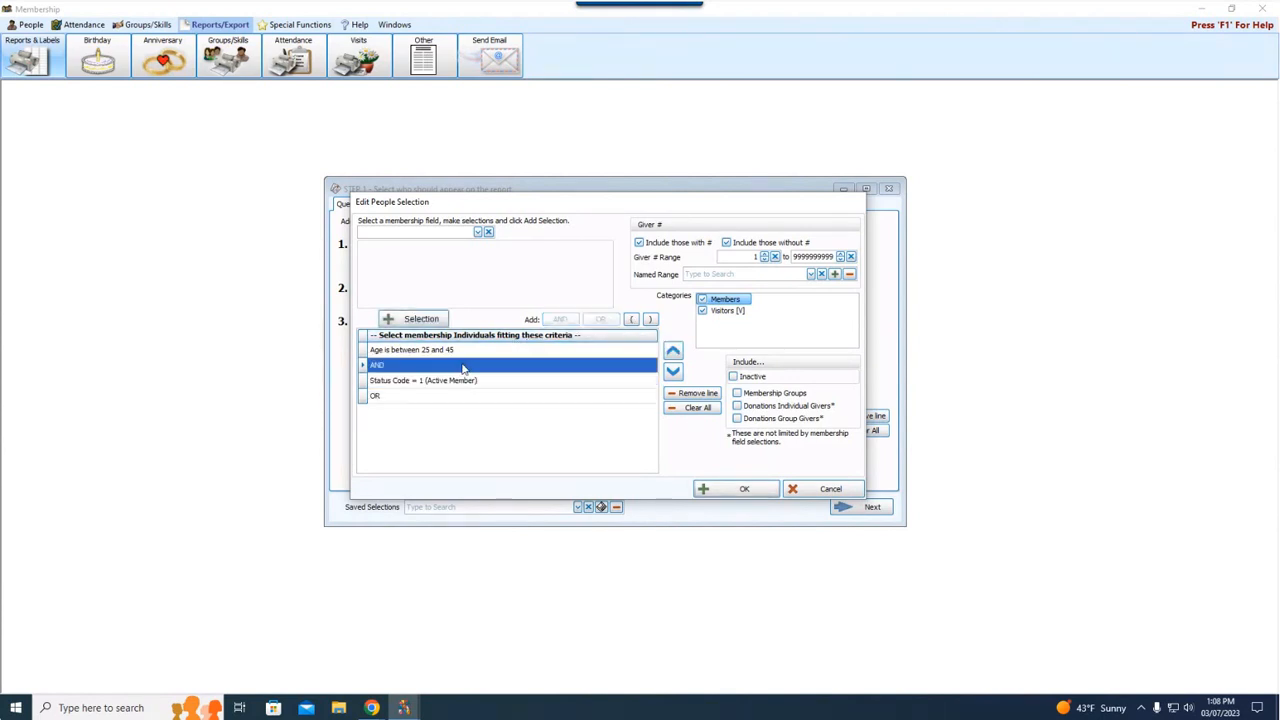
pyautogui.click(697, 393)
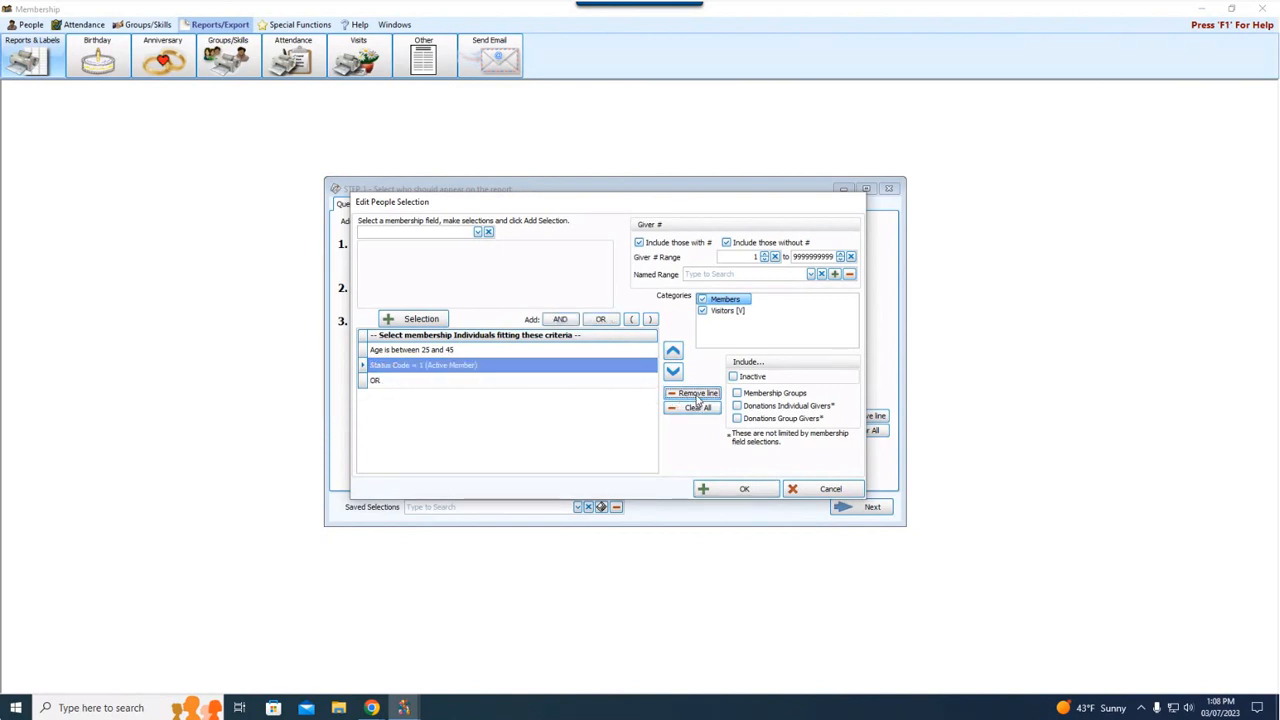
pyautogui.click(566, 382)
pyautogui.click(672, 351)
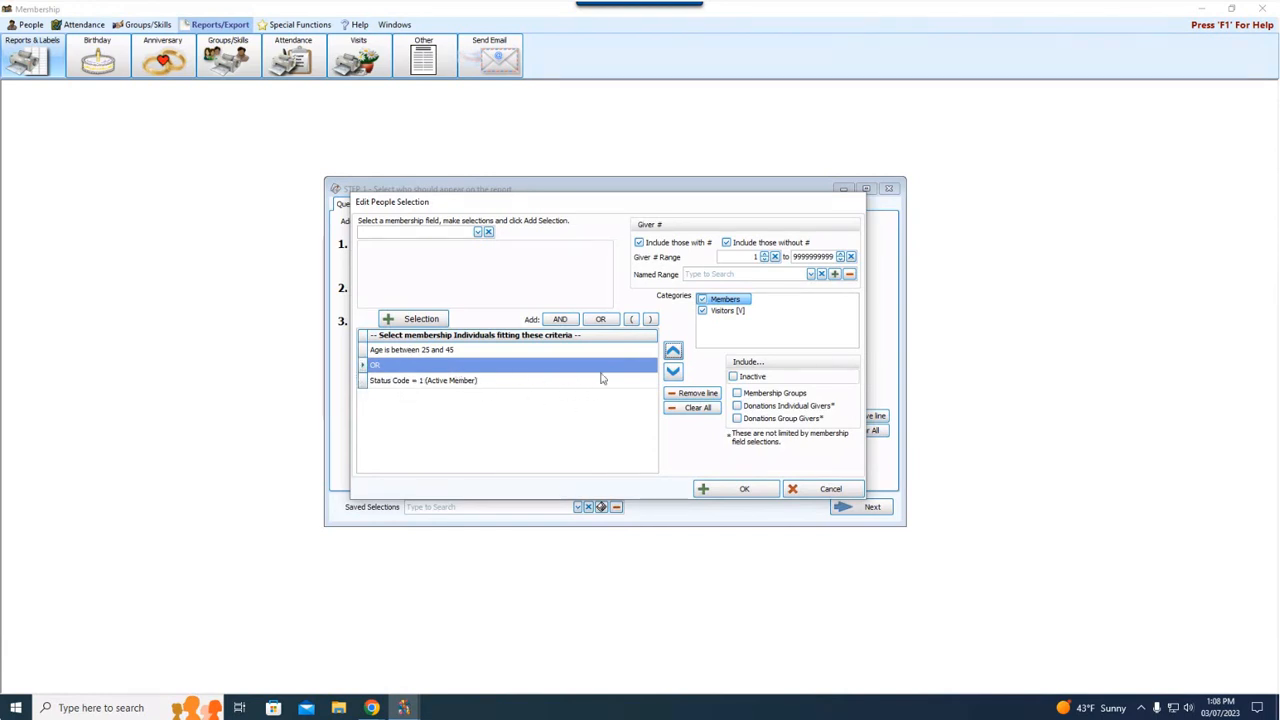
# - Remove the OR and Status Code lines, and accept the people selection with both Members and Visitors included
pyautogui.click(705, 394)
pyautogui.click(695, 400)
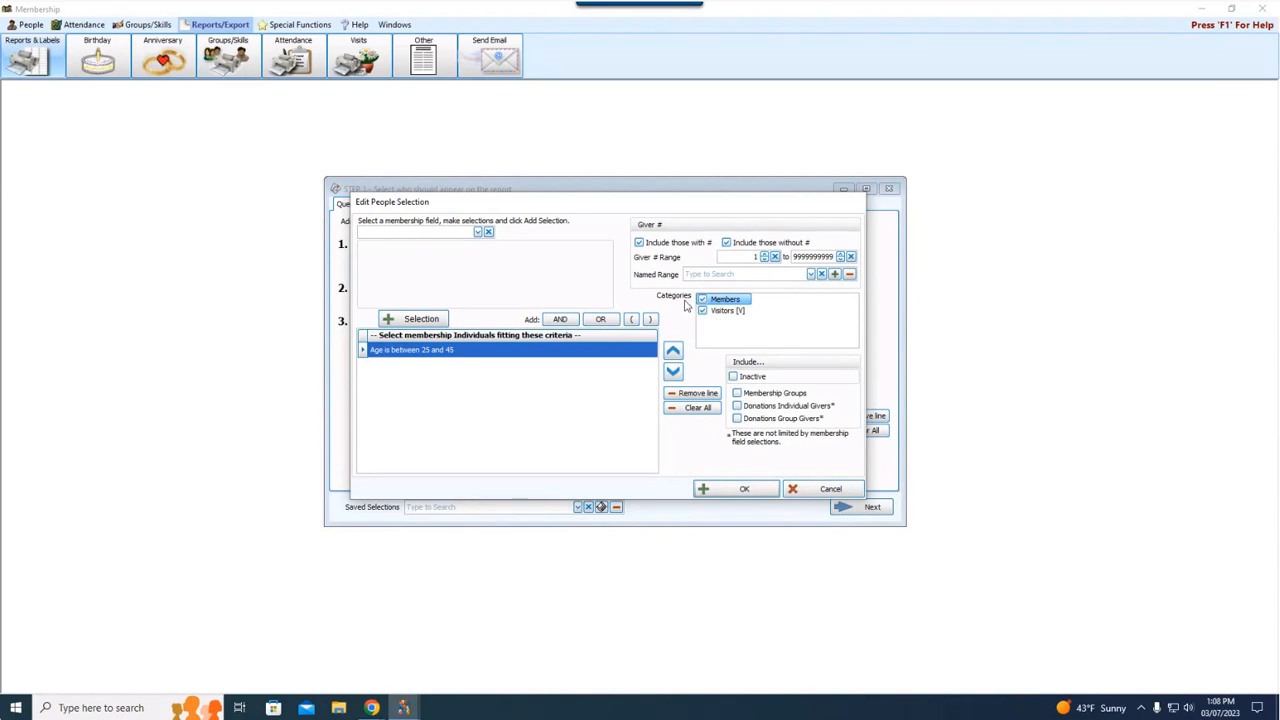
pyautogui.click(734, 315)
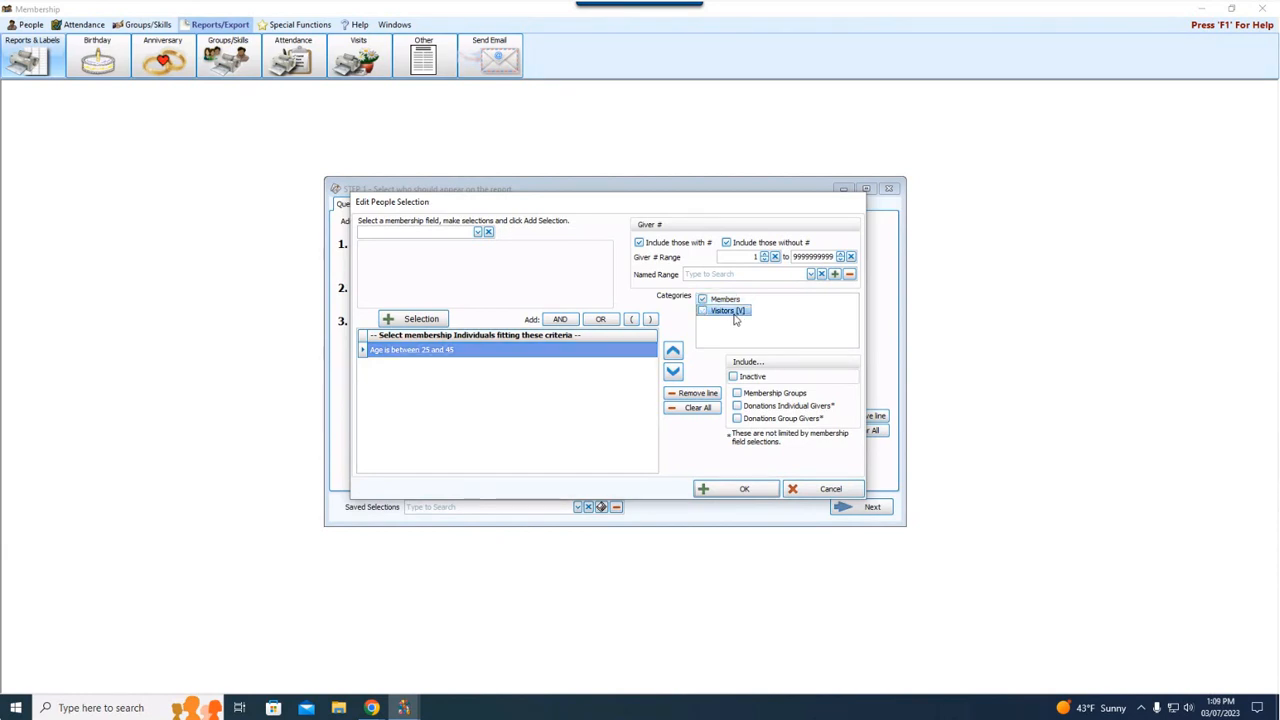
pyautogui.click(741, 310)
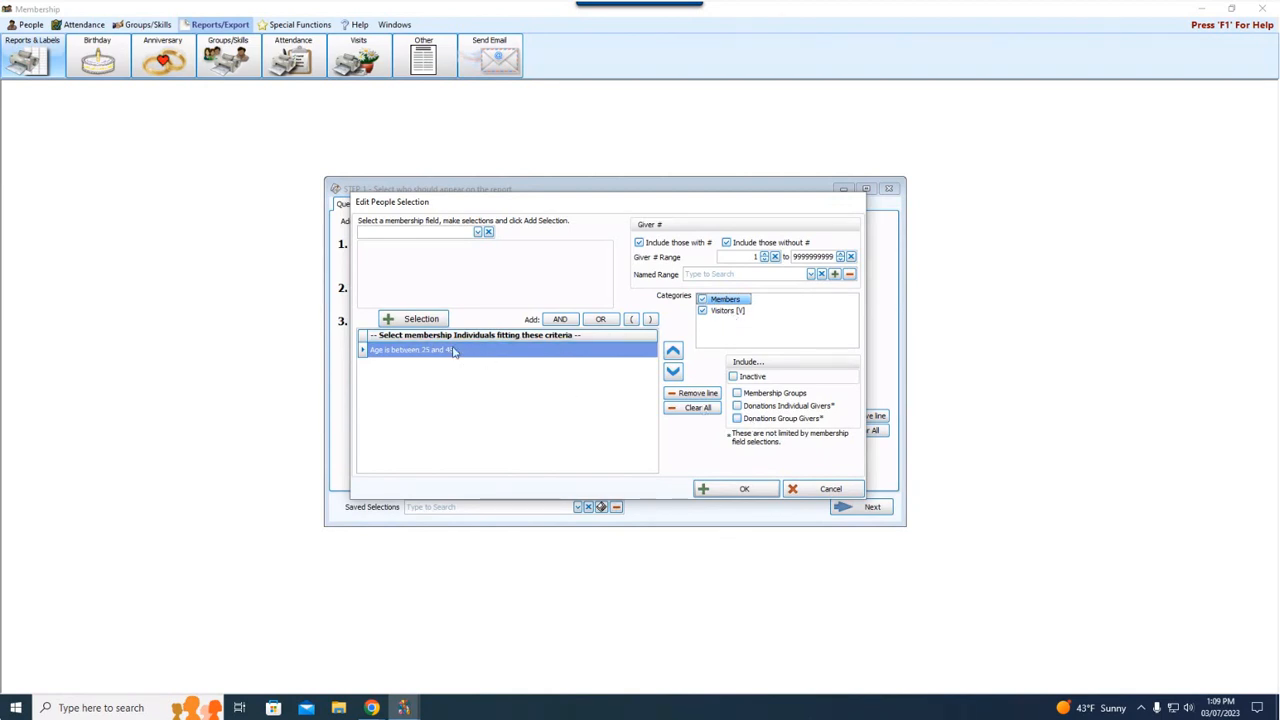
pyautogui.click(740, 489)
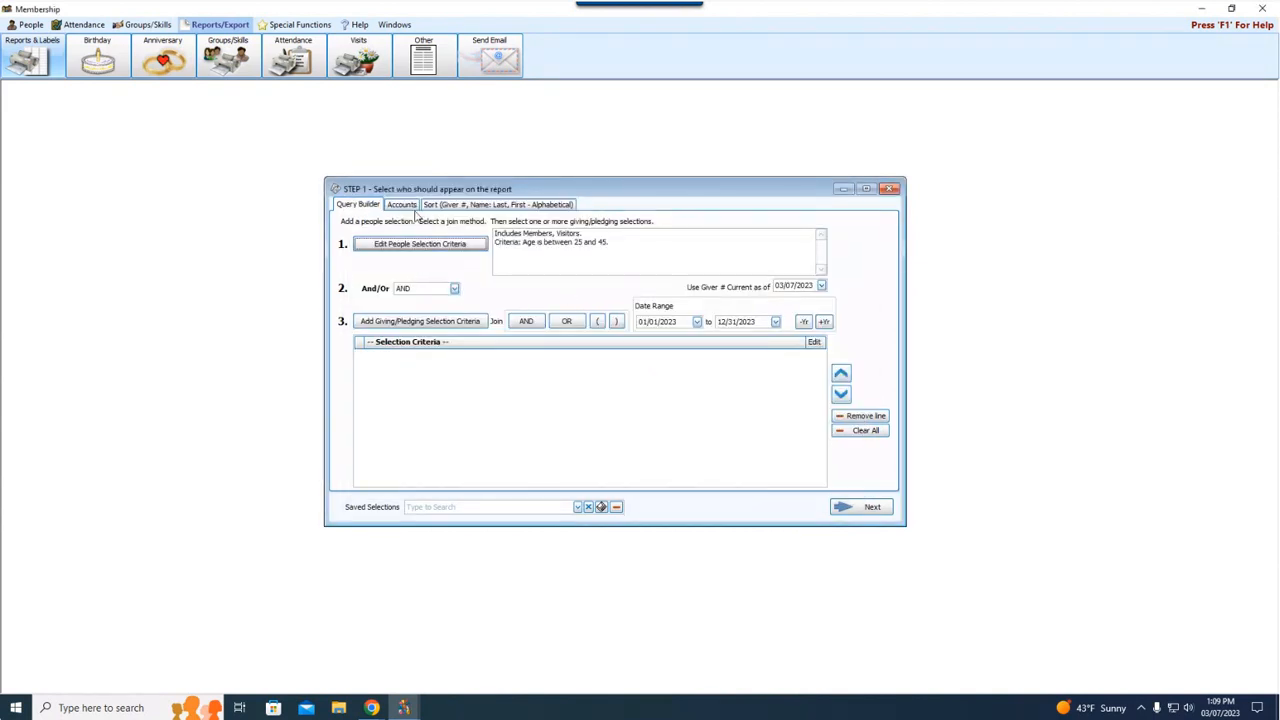
# - Set up a giving/pledging query for only those who gave, all pledging, with the date range 01/01/2022 to 12/31/2022
pyautogui.click(379, 327)
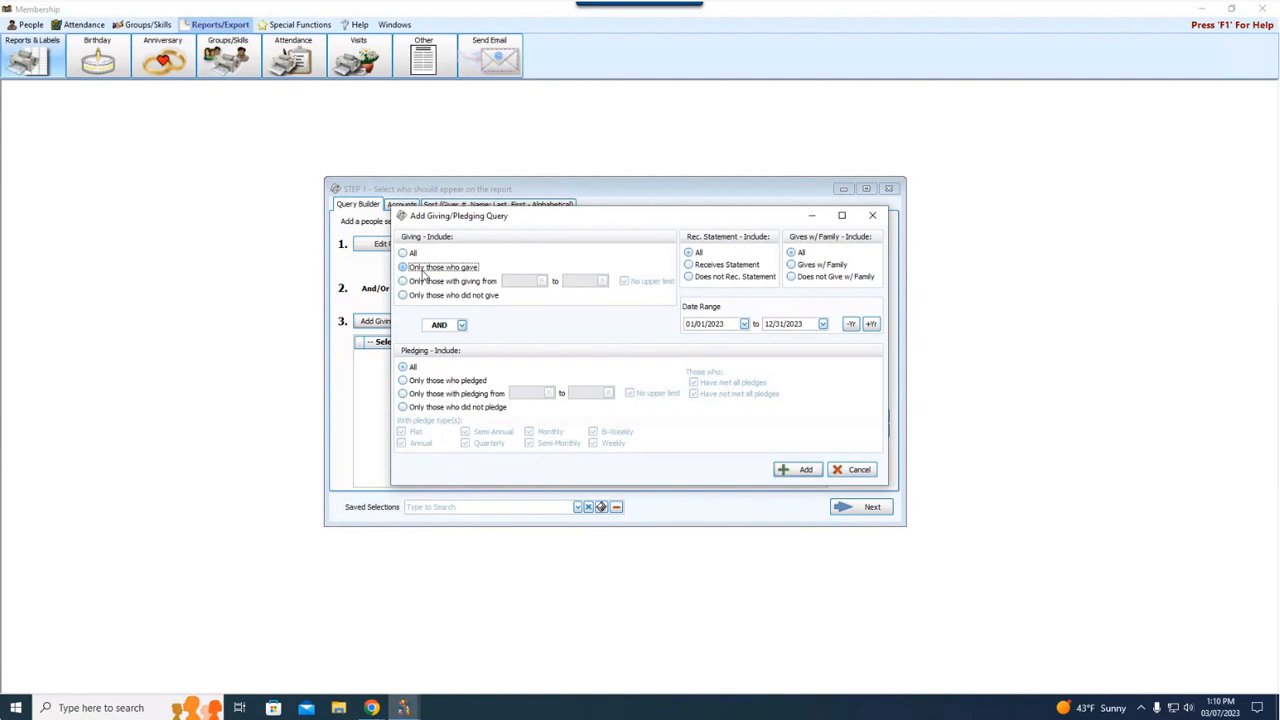
pyautogui.click(412, 368)
pyautogui.click(850, 326)
pyautogui.click(850, 325)
pyautogui.click(871, 325)
pyautogui.press('XF86AudioLowerVolume')
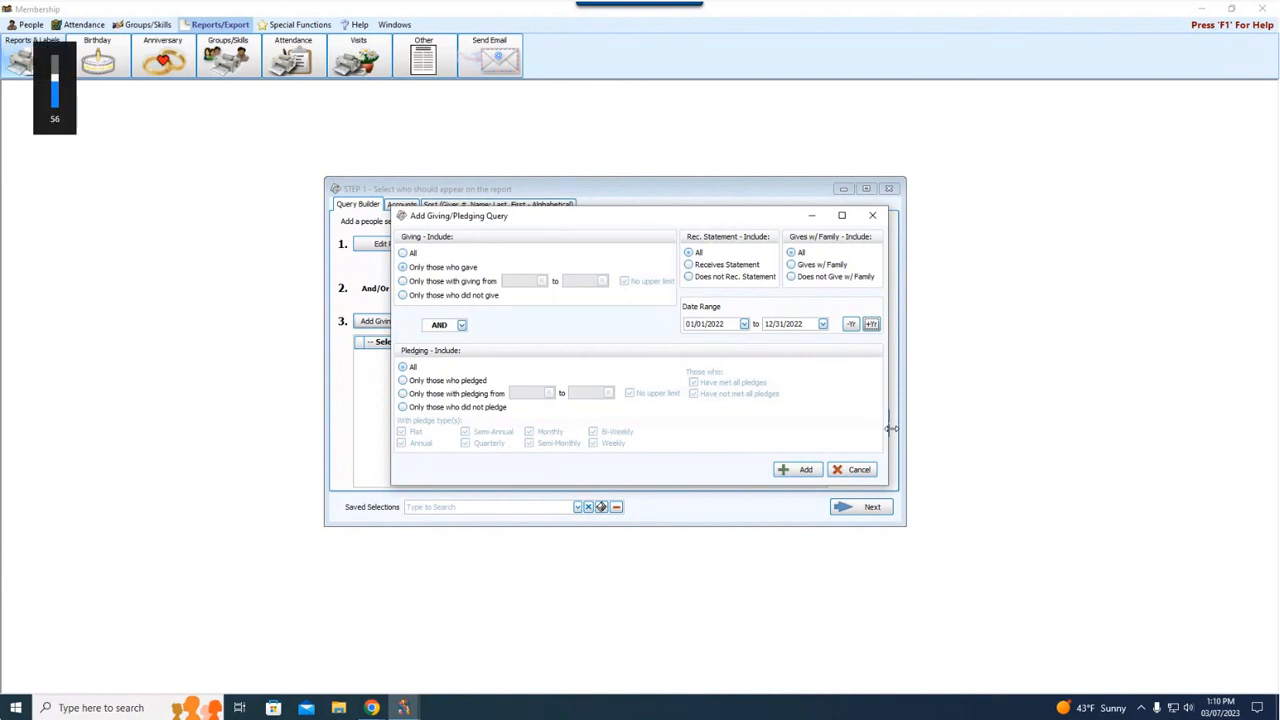
pyautogui.press('XF86AudioRaiseVolume')
pyautogui.press('XF86AudioRaiseVolume')
pyautogui.press('XF86AudioRaiseVolume')
pyautogui.press('XF86AudioRaiseVolume')
pyautogui.press('XF86AudioRaiseVolume')
pyautogui.press('XF86AudioRaiseVolume')
# - Add the configured giving/pledging query to the report's selection criteria
pyautogui.click(800, 469)
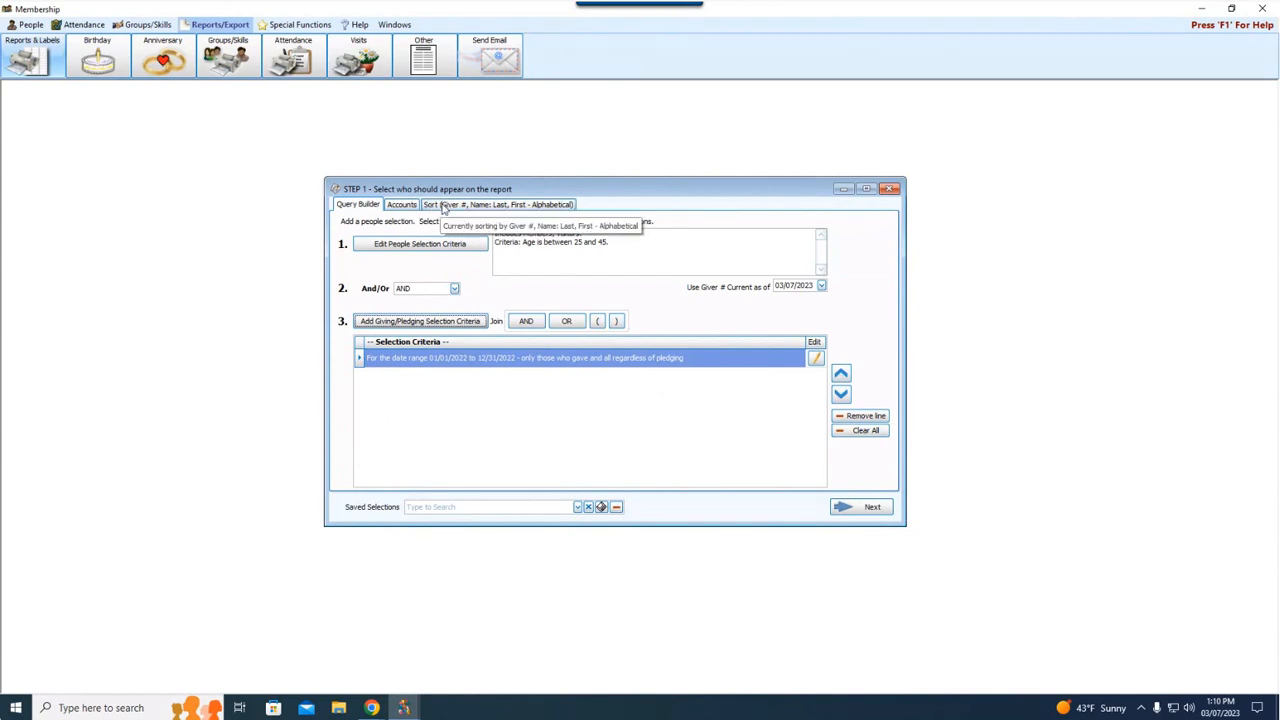
# - Sort the report only by Name: Last, First - Alphabetical, clearing the second sort field, and continue to the layout selection
pyautogui.click(443, 205)
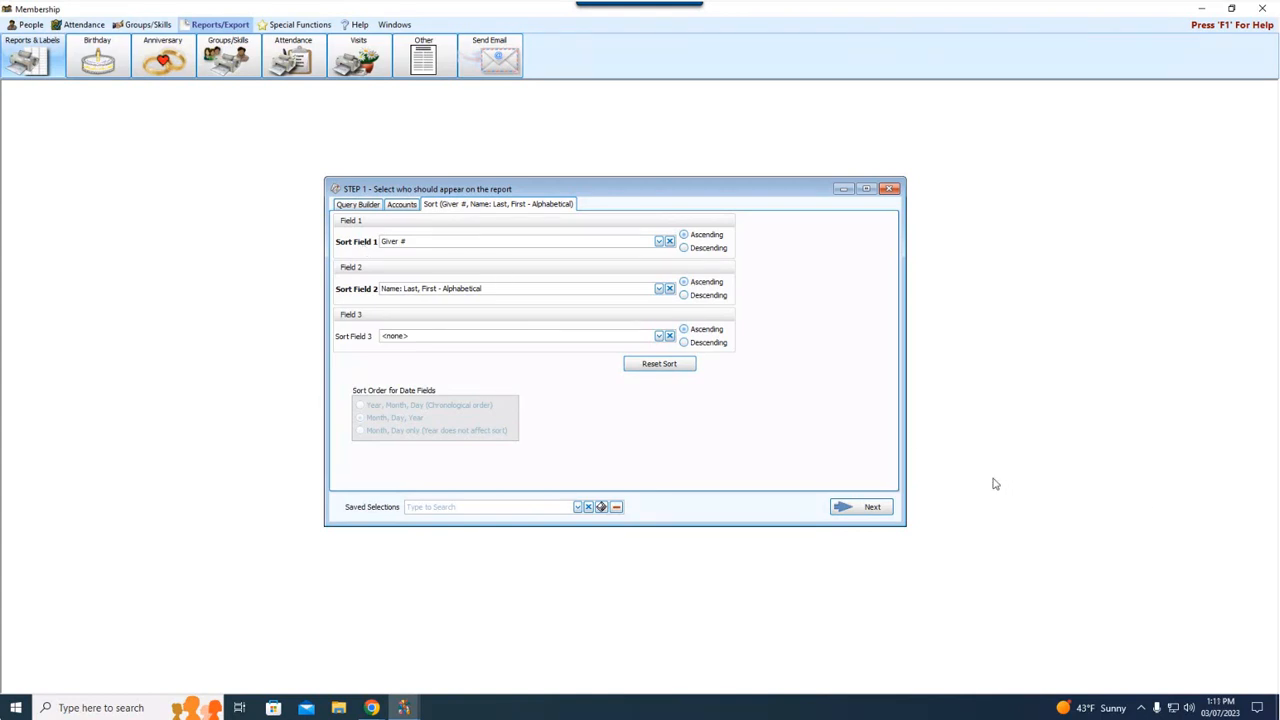
pyautogui.click(659, 242)
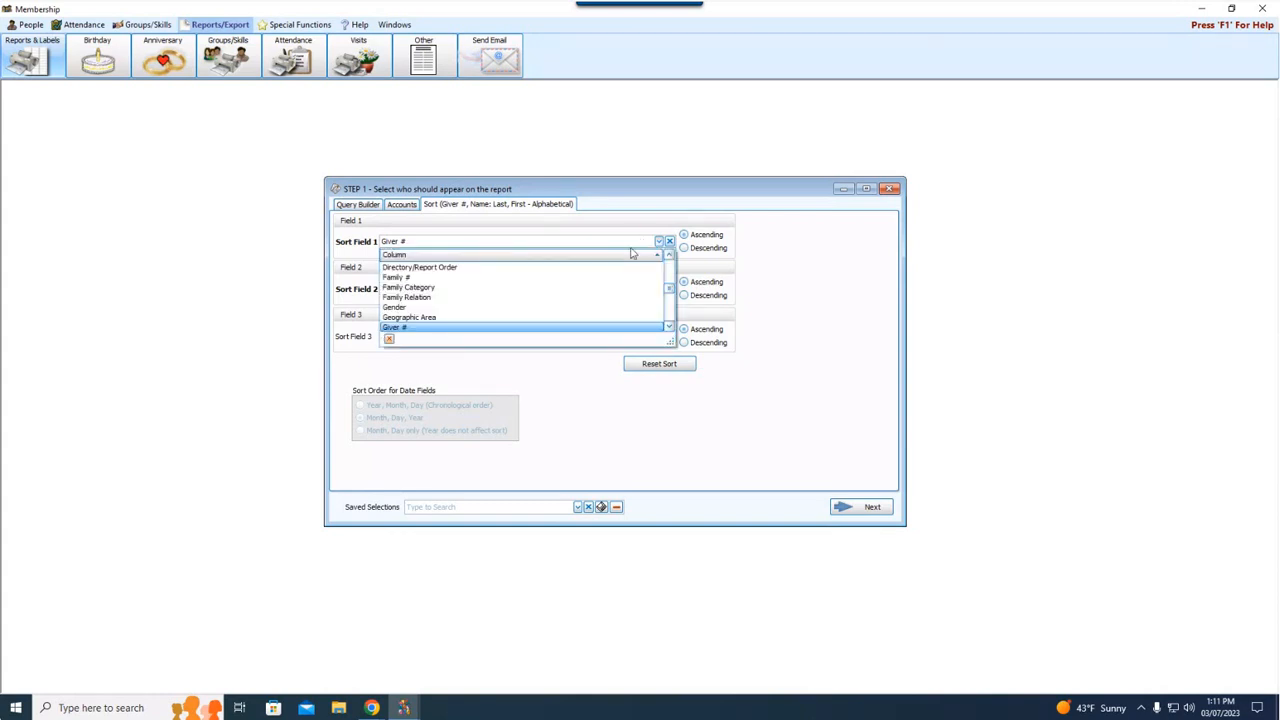
pyautogui.write('name, Last, First')
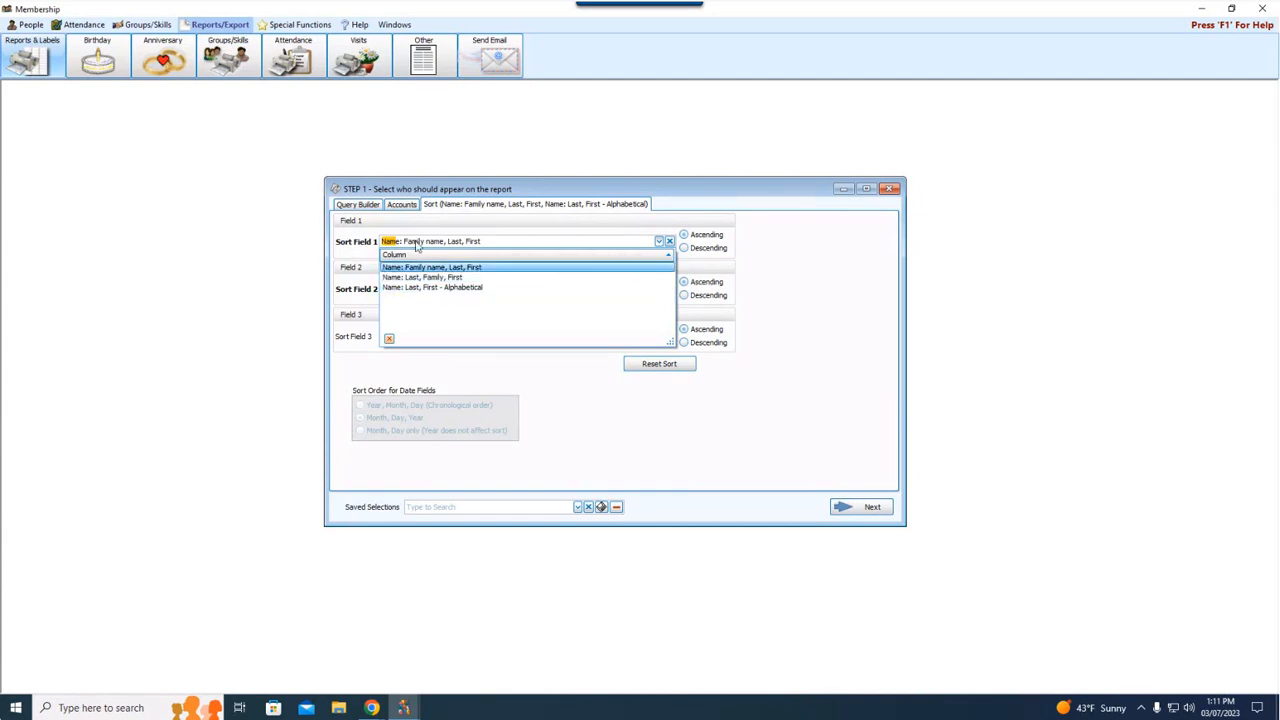
pyautogui.click(491, 289)
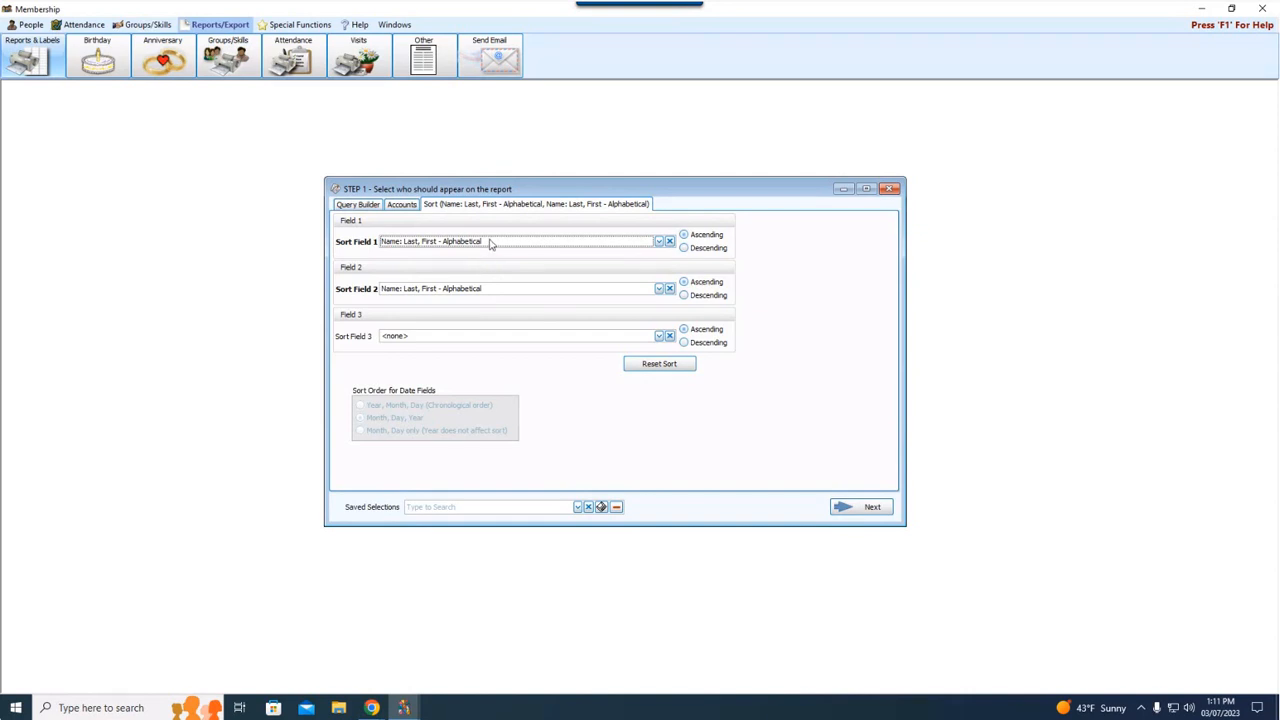
pyautogui.click(670, 289)
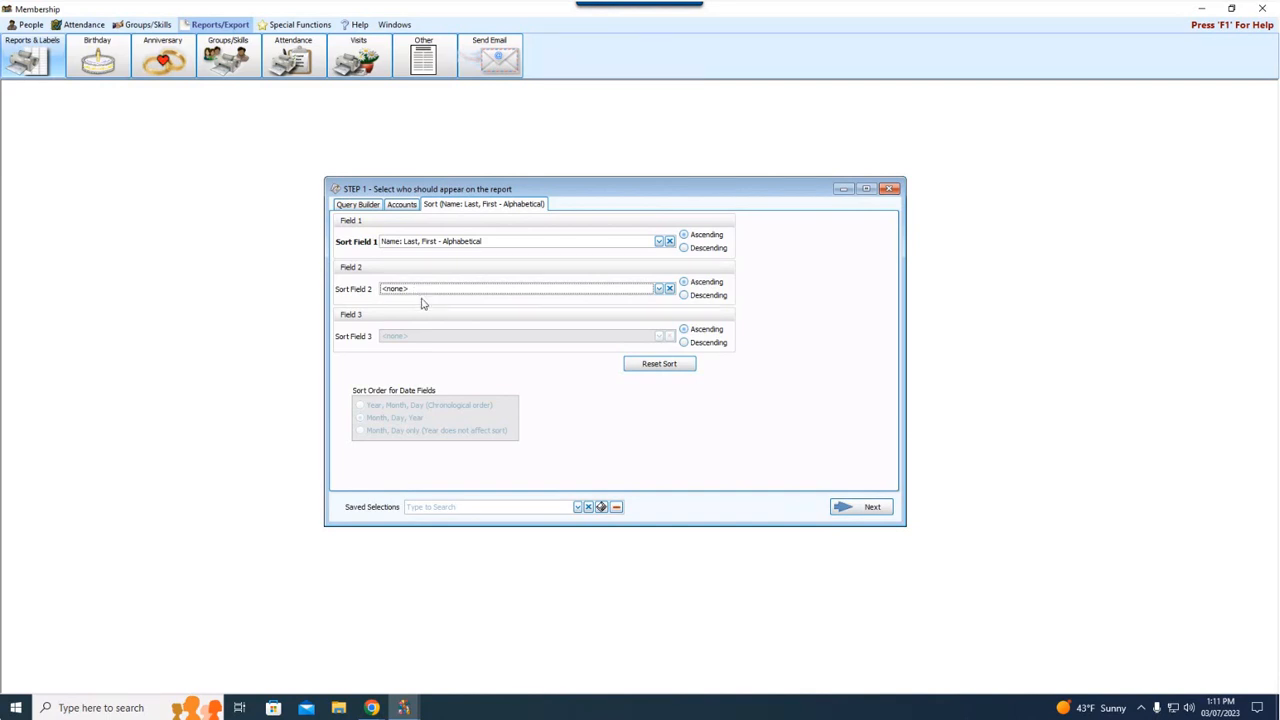
pyautogui.click(860, 507)
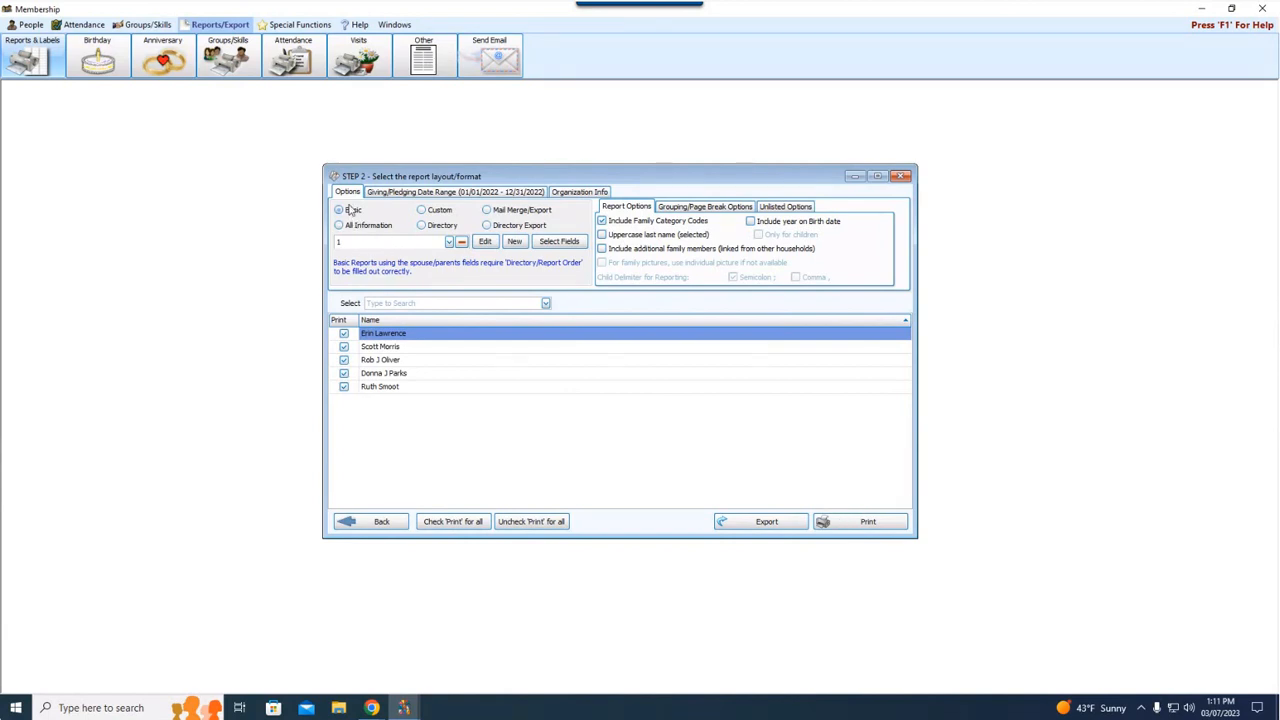
# - Select the Basic layout "[Template] Basic Columnar Report", preview the report with it, and close the preview
pyautogui.click(356, 212)
pyautogui.click(449, 243)
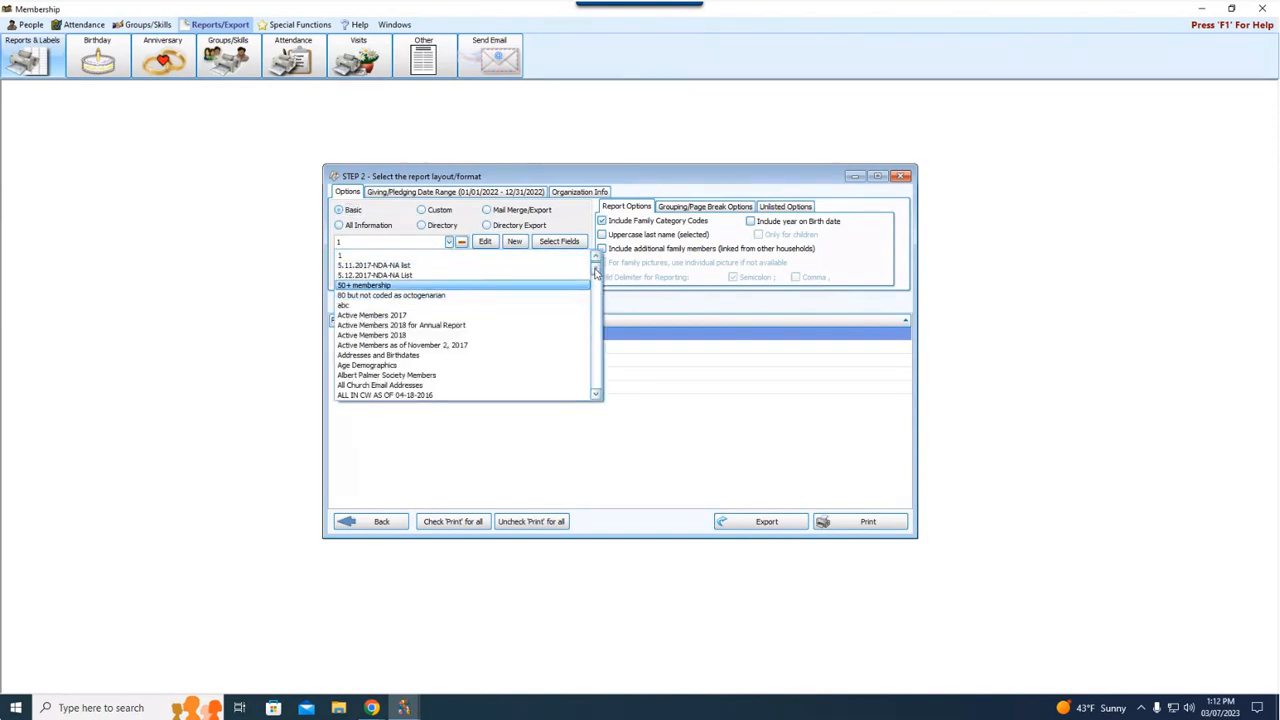
pyautogui.moveTo(596, 272); pyautogui.dragTo(633, 405)
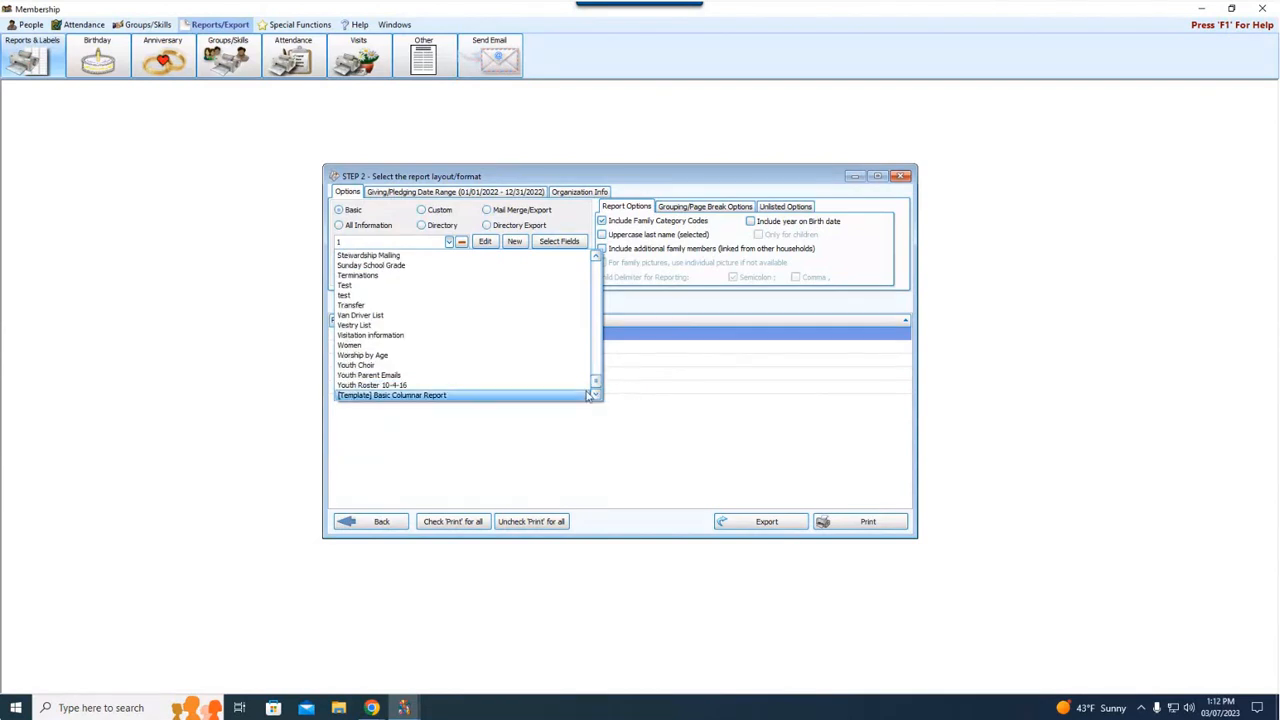
pyautogui.click(394, 396)
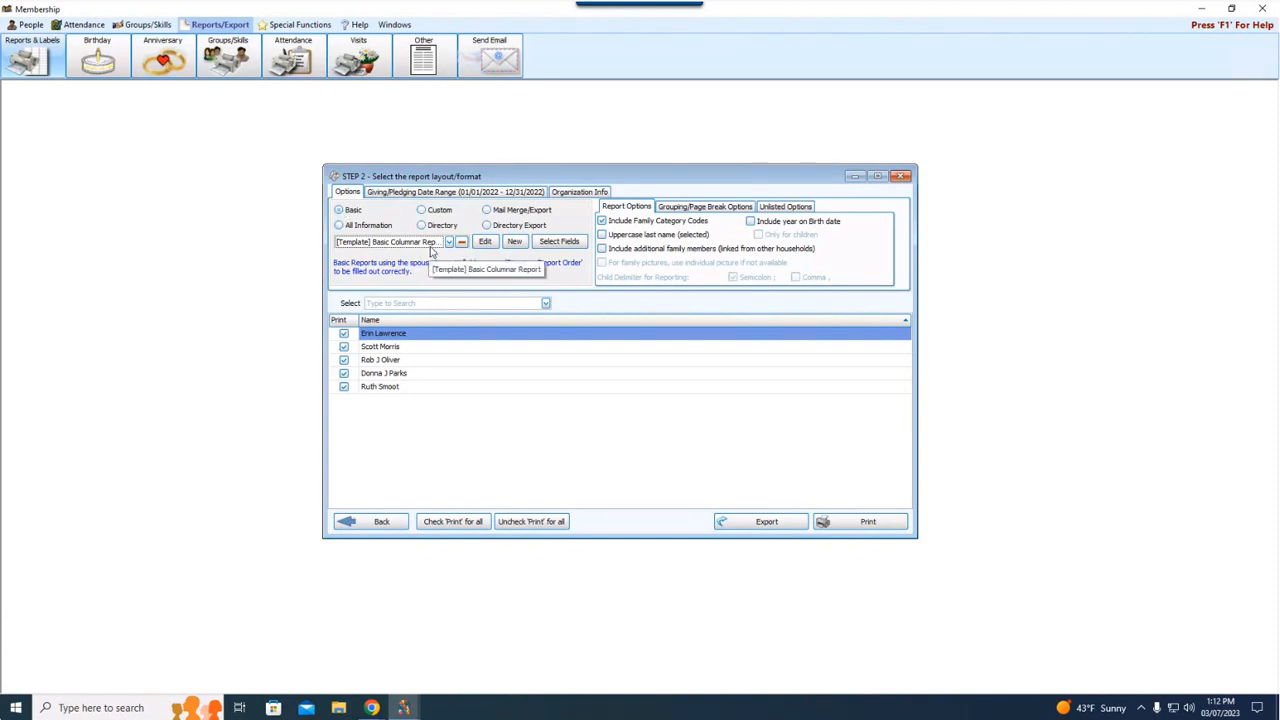
pyautogui.click(894, 522)
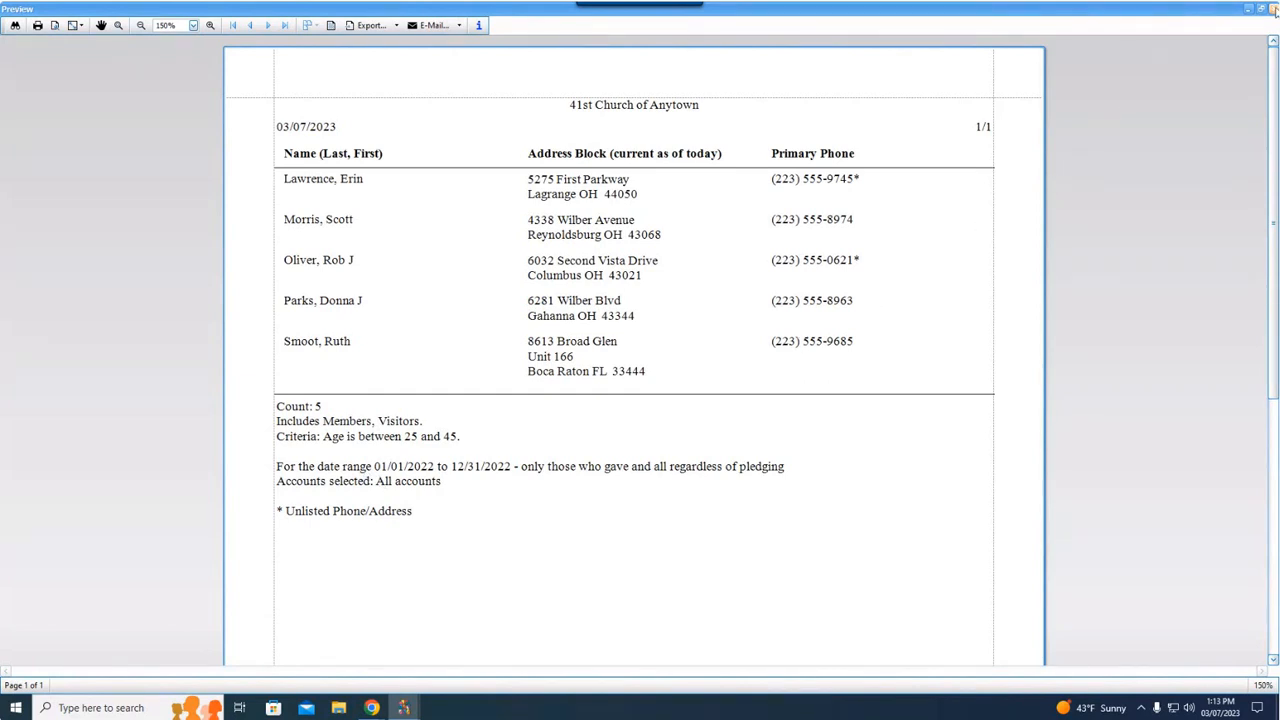
pyautogui.click(1270, 8)
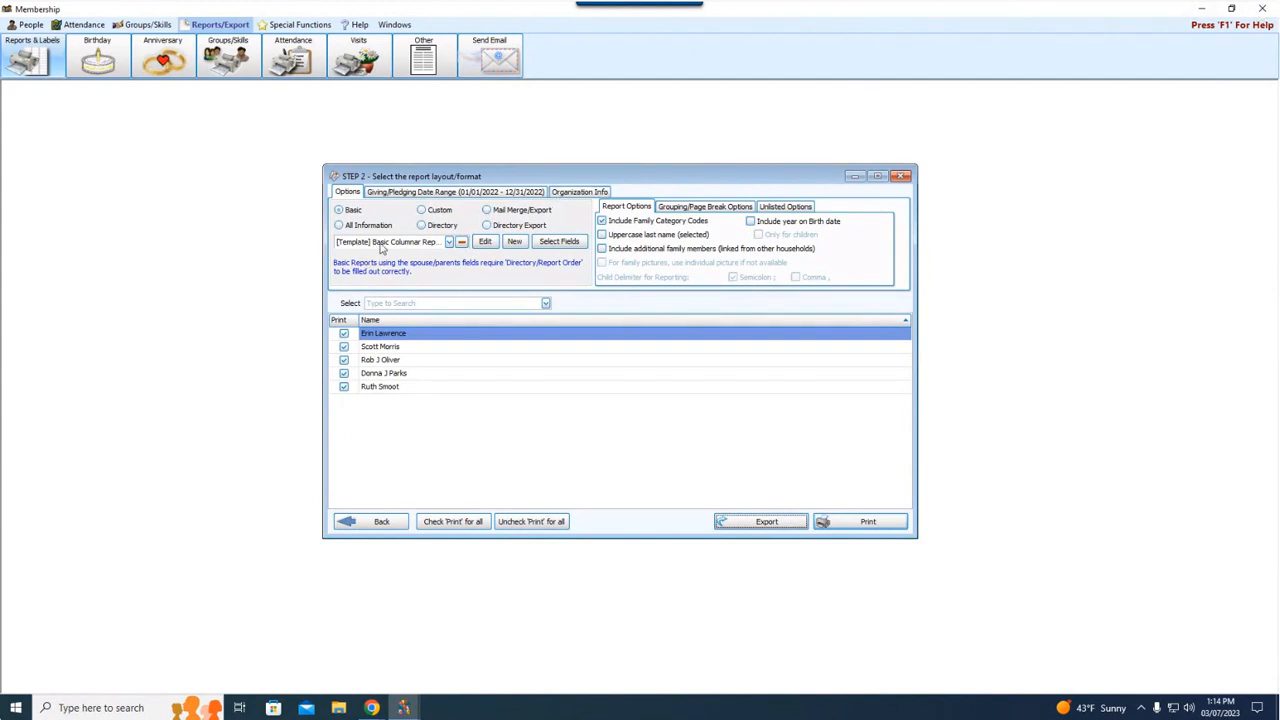
# - Create a new portrait, Letter-size basic report layout named "Name Age Total Given"
pyautogui.click(516, 243)
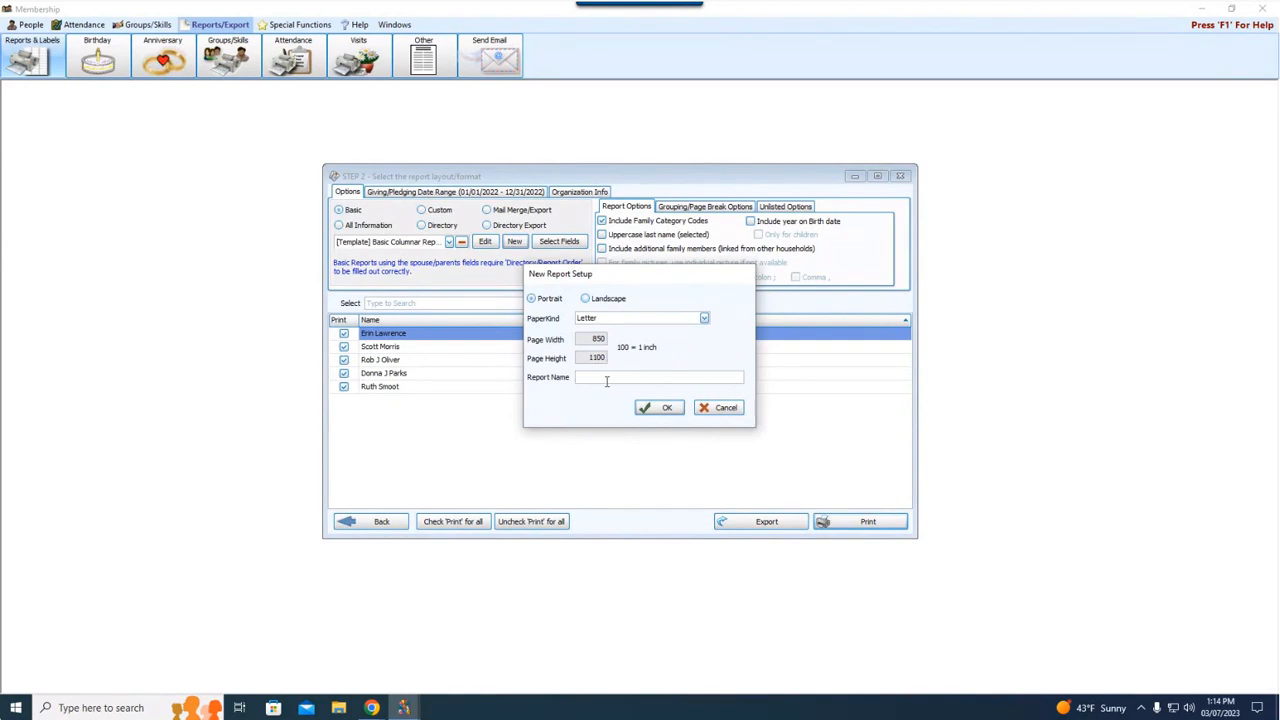
pyautogui.write('Name Age Total Given')
pyautogui.click(666, 409)
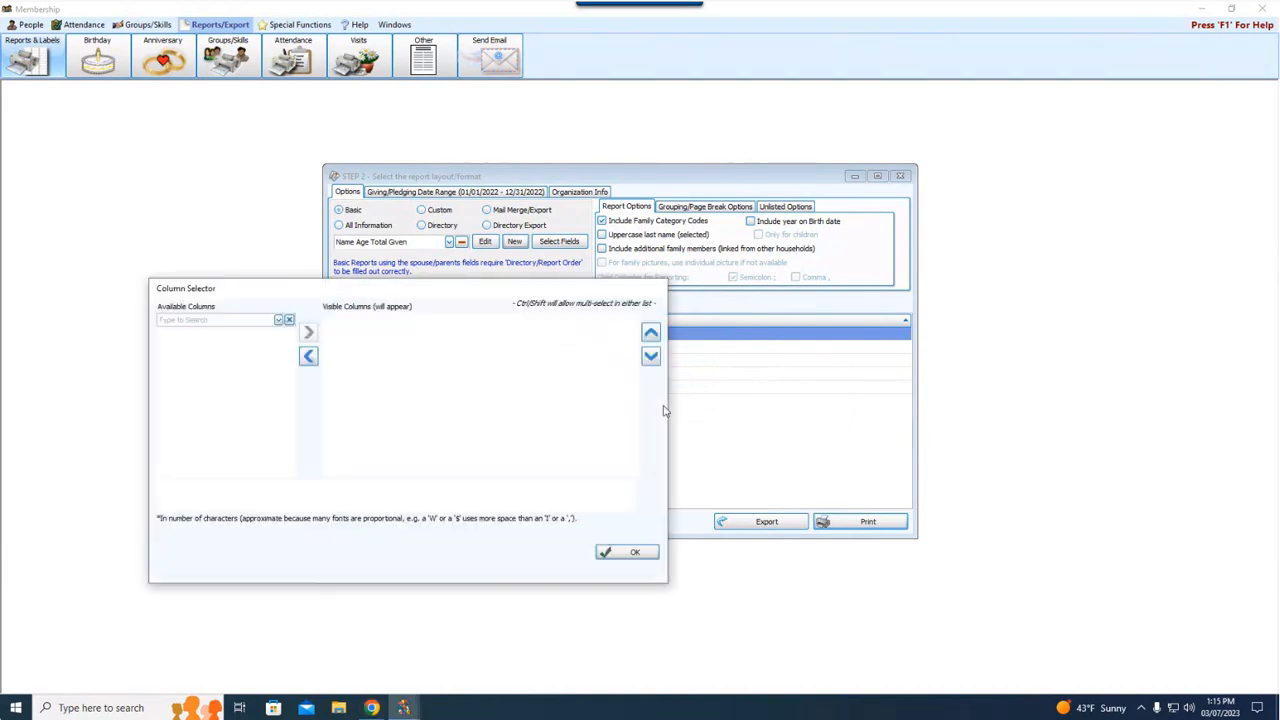
# - Remove the Address Block (current as of today) and Primary Phone columns from the new report's visible columns
pyautogui.moveTo(466, 295); pyautogui.dragTo(683, 219)
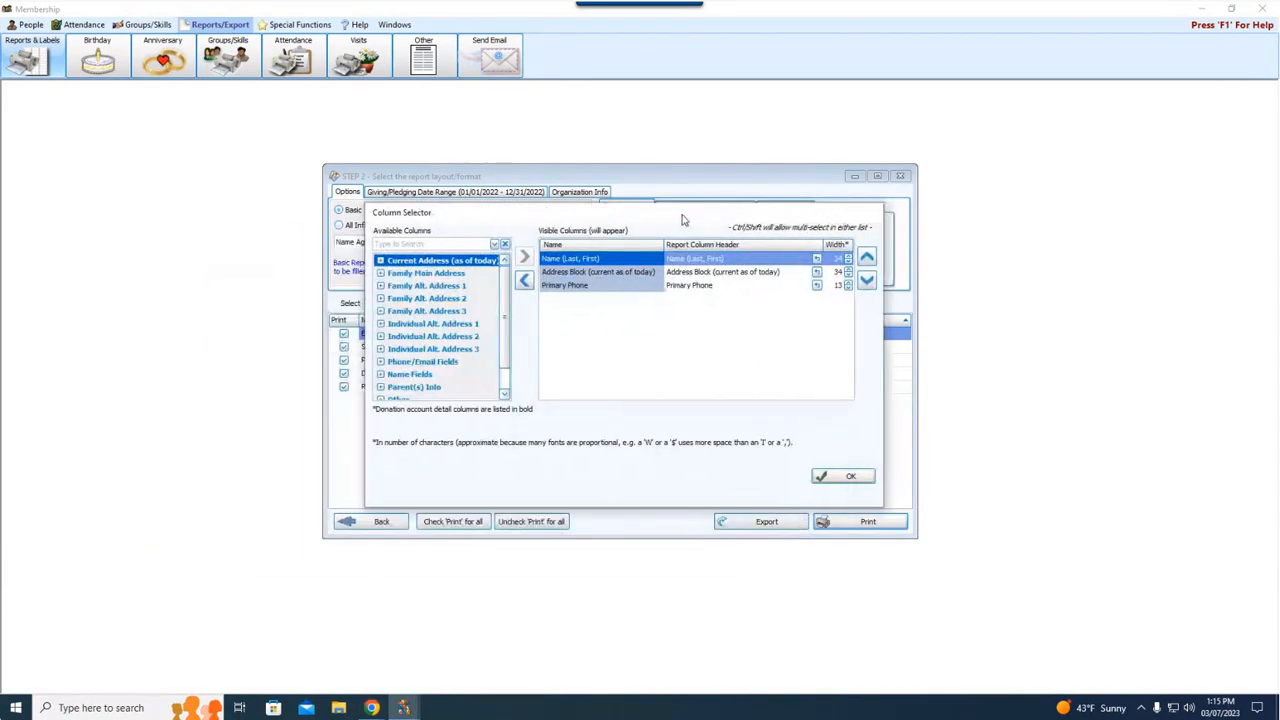
pyautogui.click(637, 262)
pyautogui.click(645, 276)
pyautogui.click(648, 285)
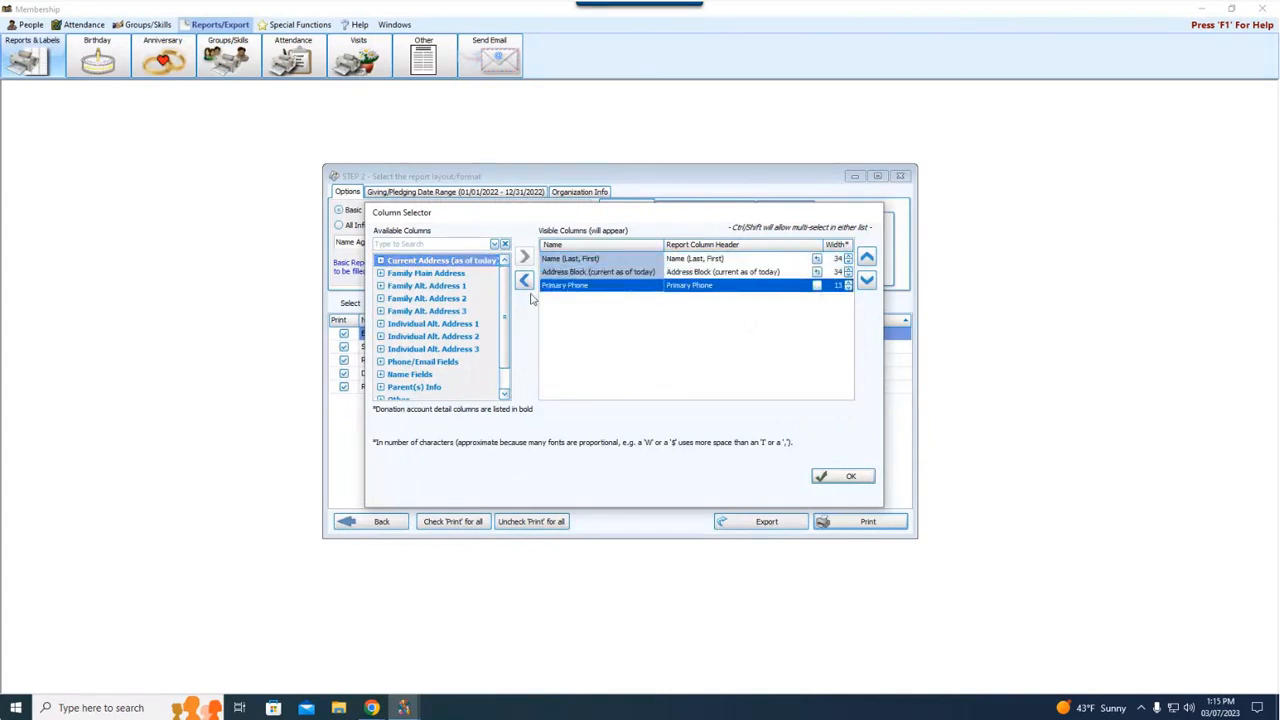
pyautogui.click(578, 272)
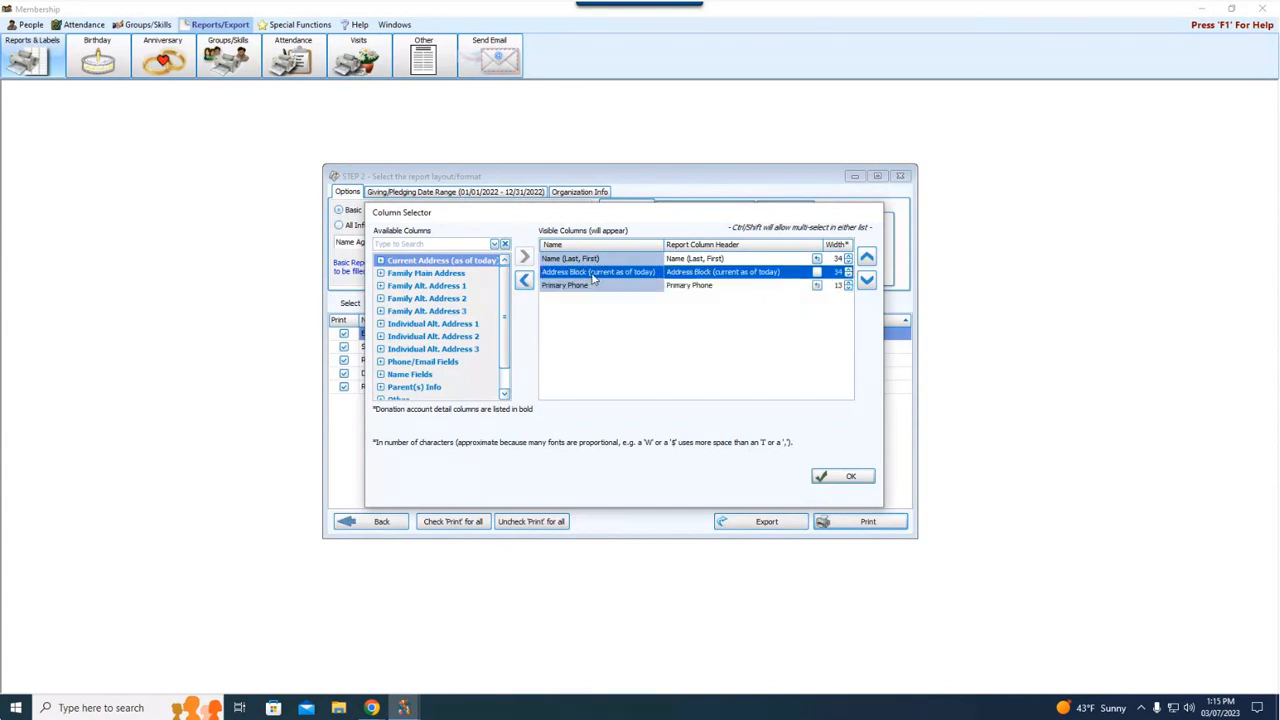
pyautogui.click(600, 289)
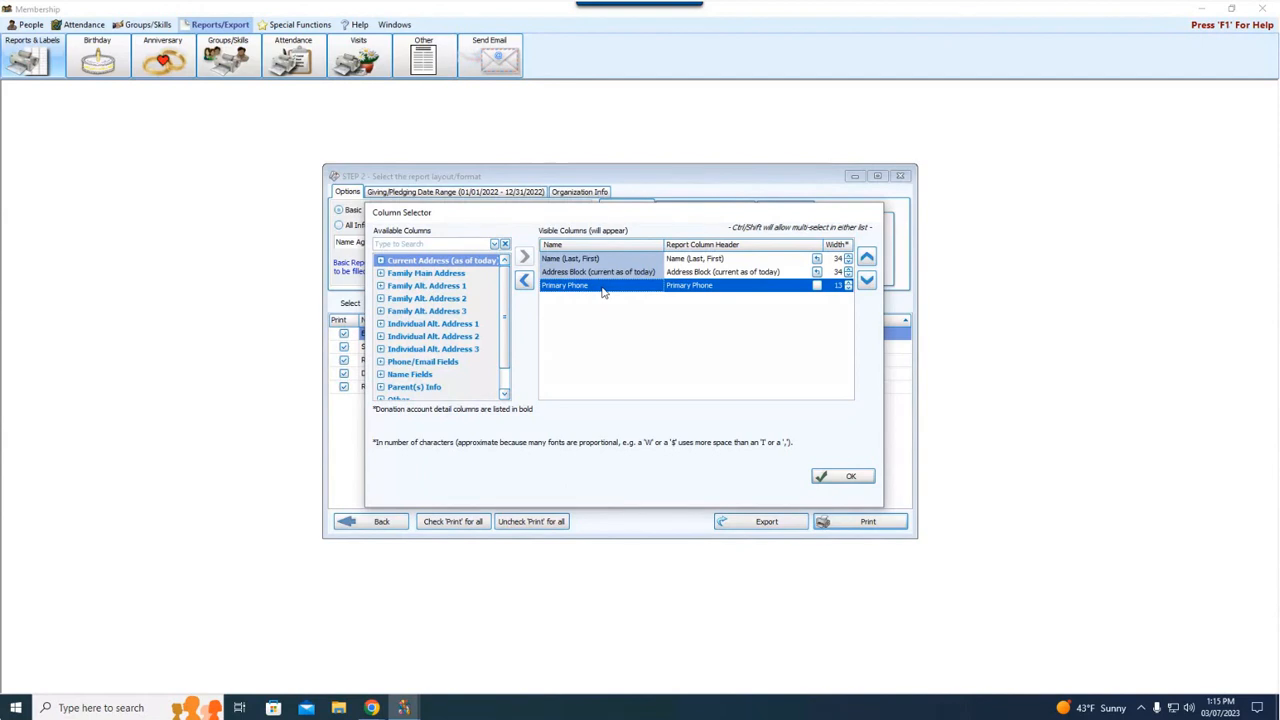
pyautogui.click(594, 273)
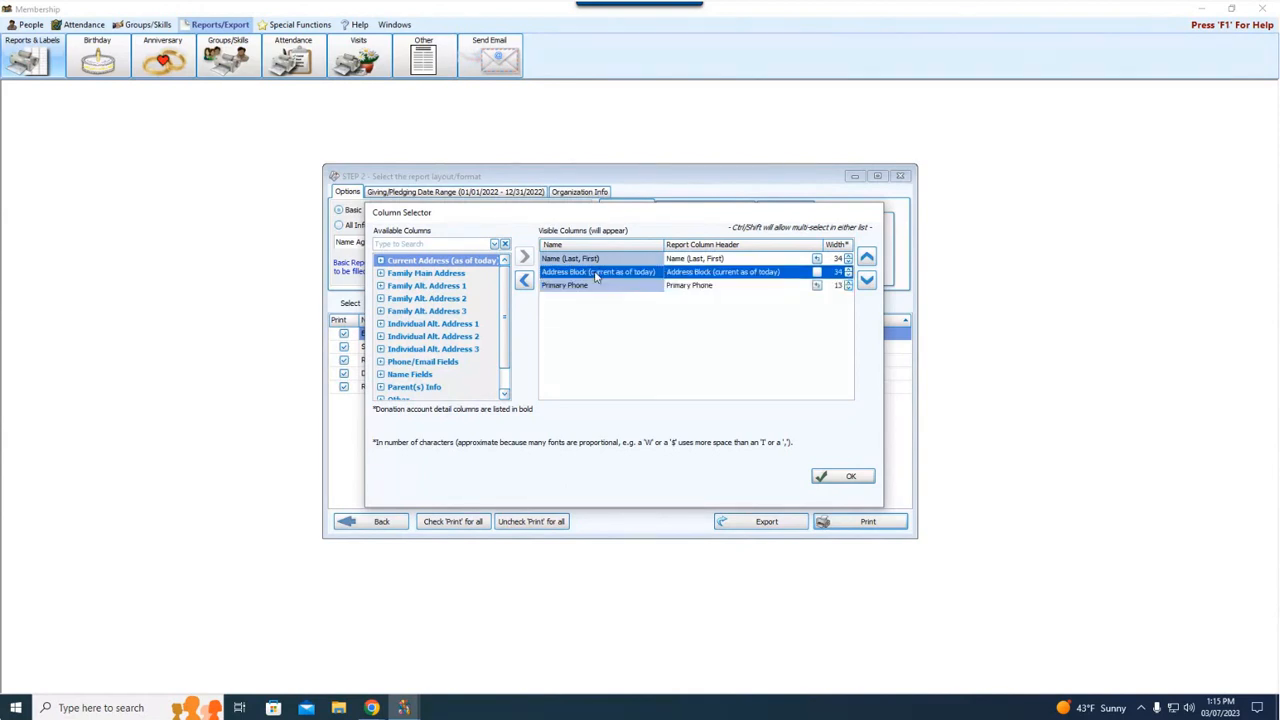
pyautogui.click(524, 281)
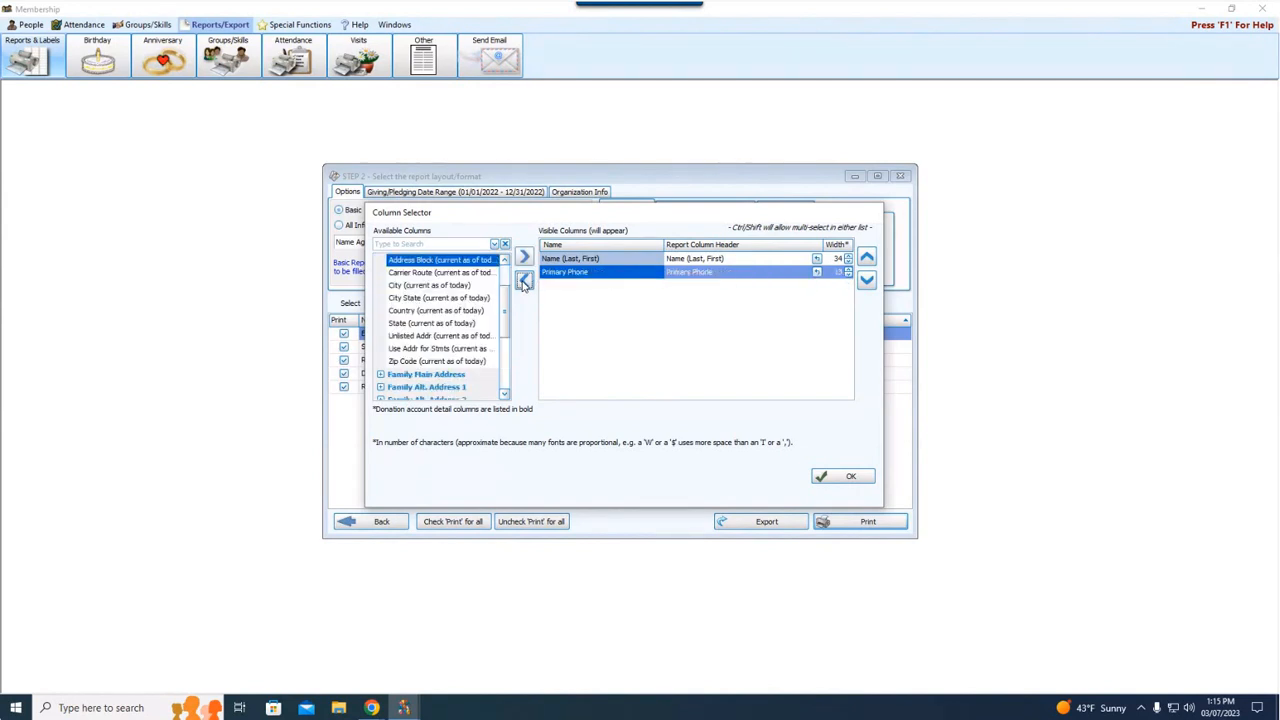
pyautogui.click(590, 274)
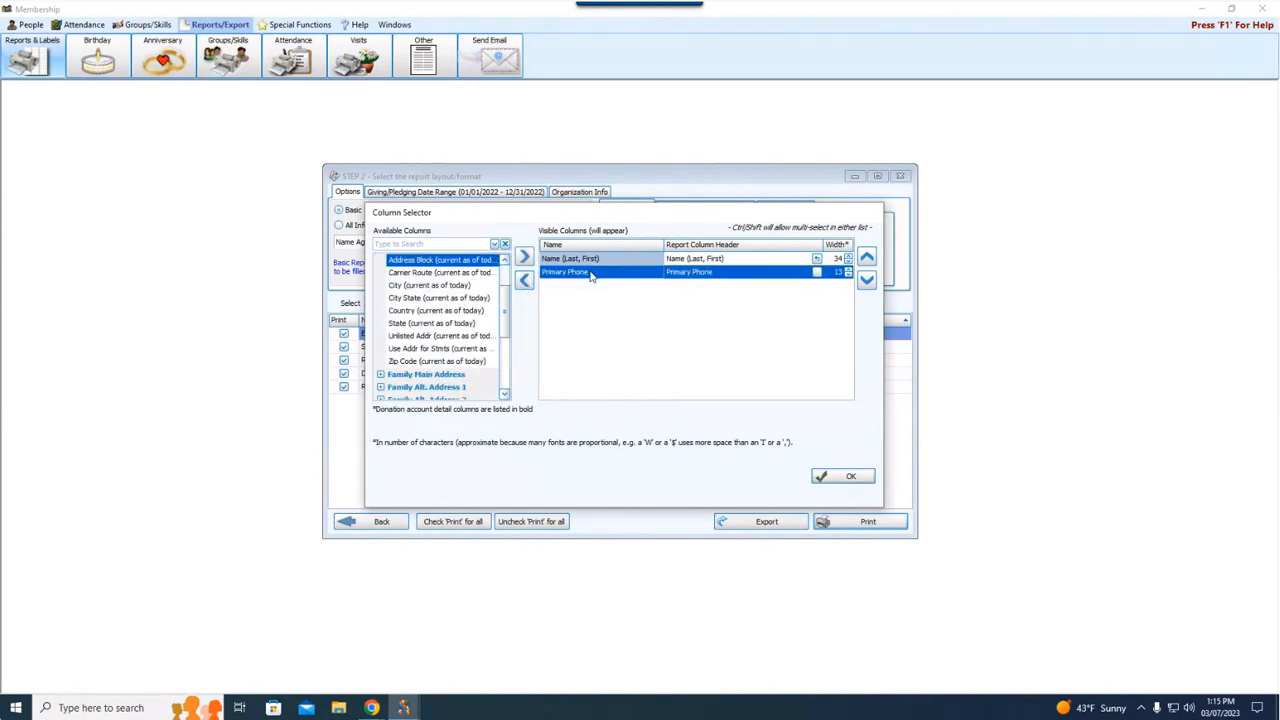
pyautogui.click(524, 280)
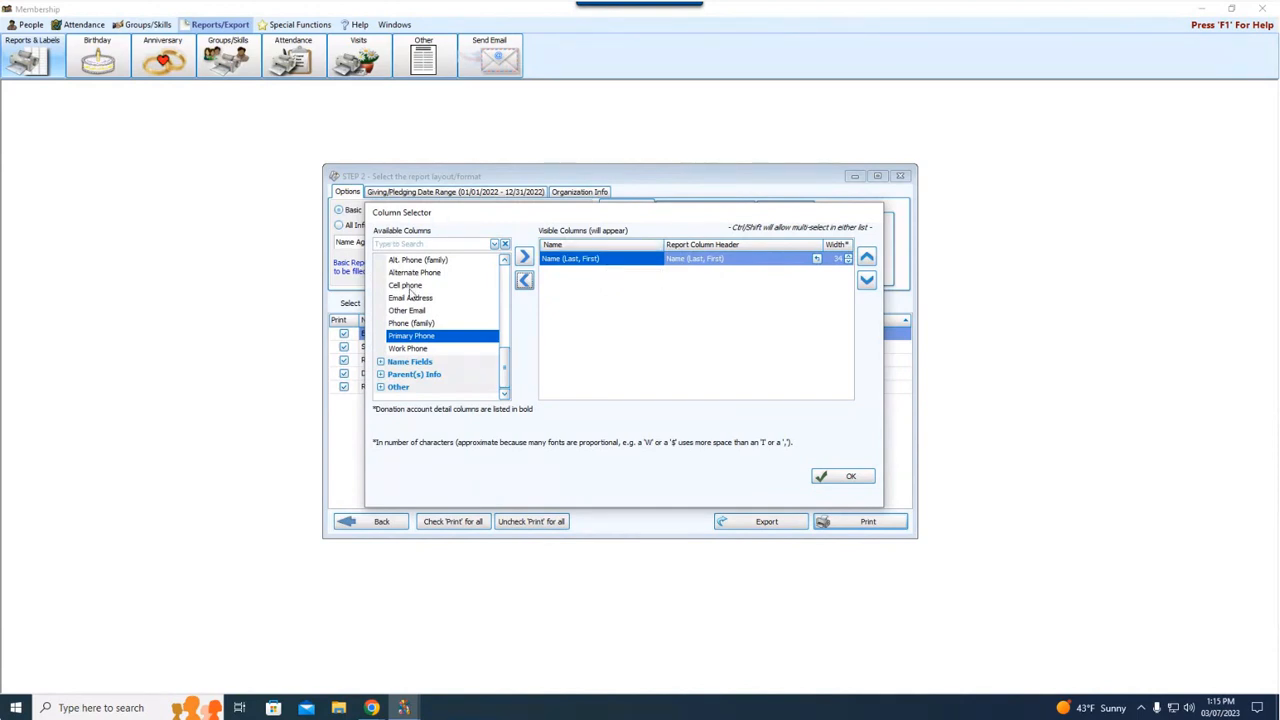
# - Look through the address, Phone/Email, Name Fields and Parent(s) Info groups of available columns
pyautogui.moveTo(507, 378); pyautogui.dragTo(504, 288)
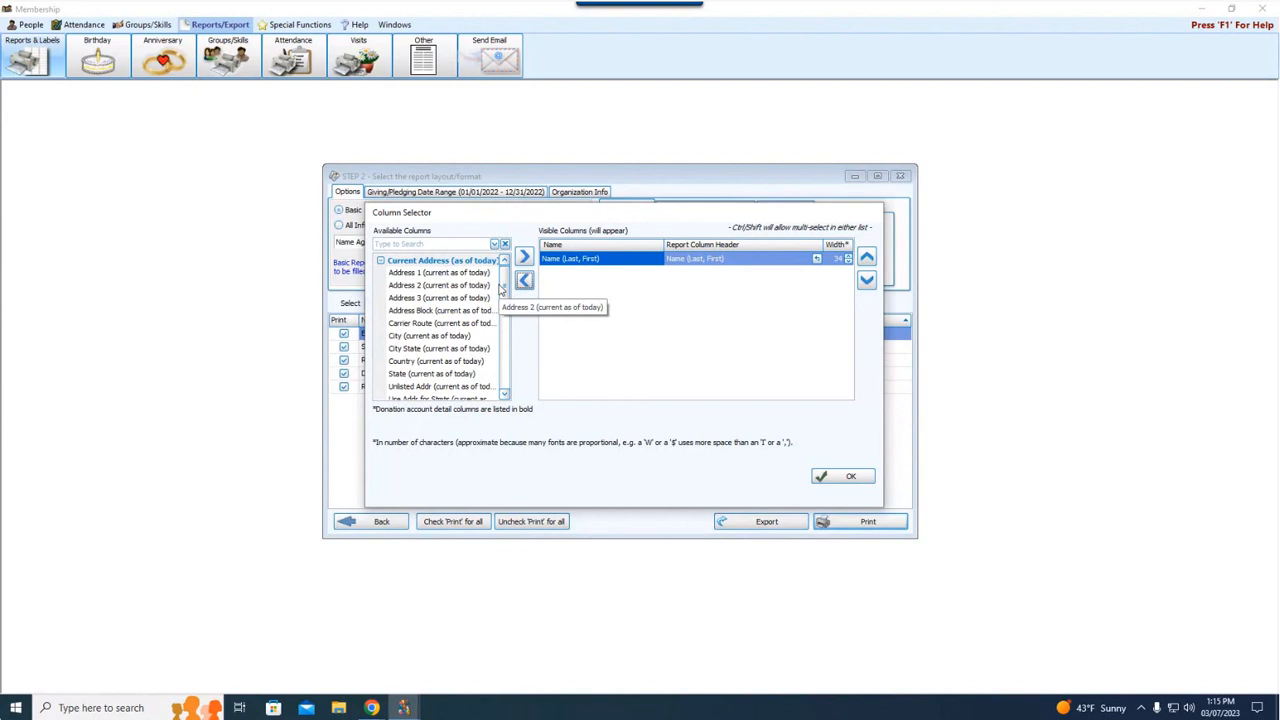
pyautogui.click(380, 261)
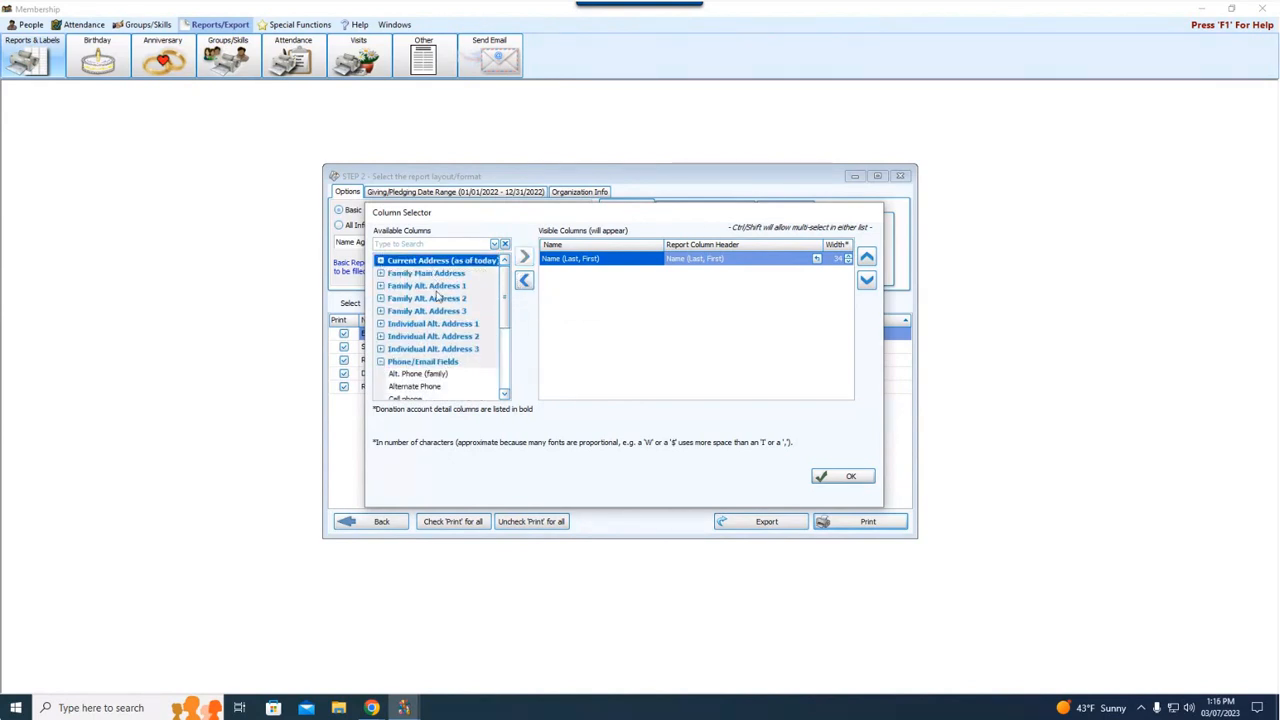
pyautogui.click(462, 362)
pyautogui.scroll(-6, 505, 394)
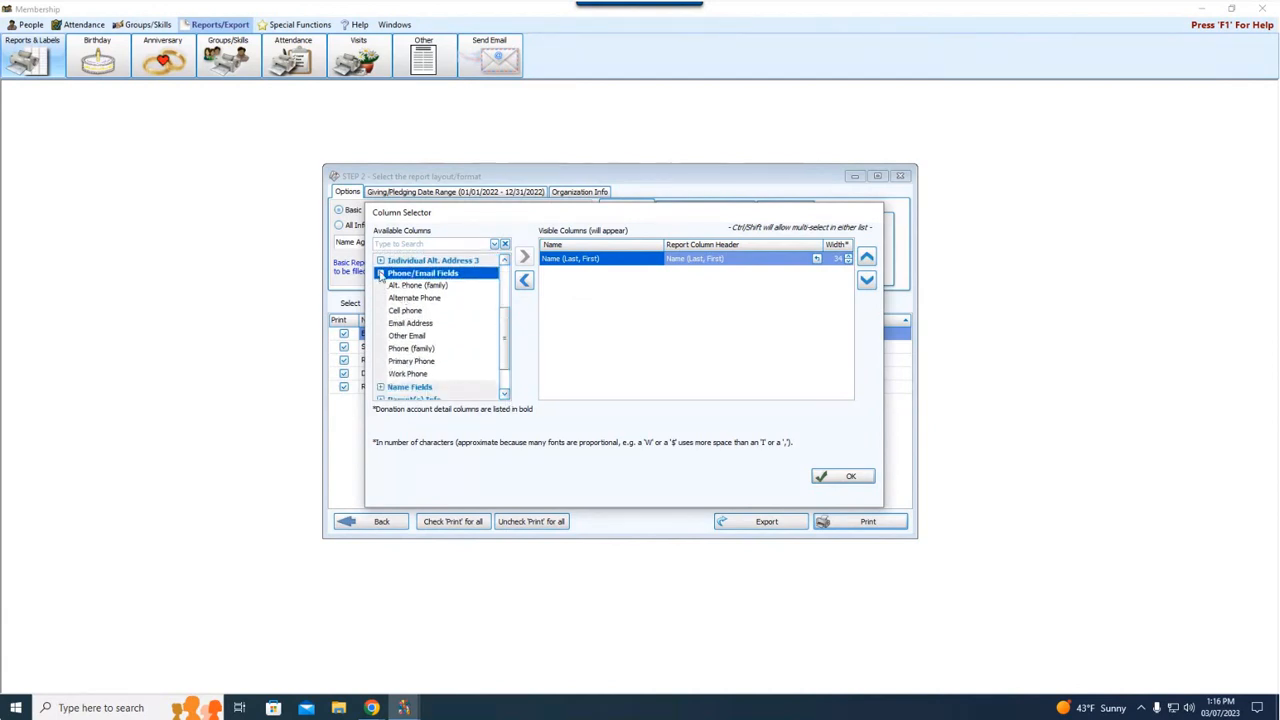
pyautogui.click(381, 284)
pyautogui.click(380, 361)
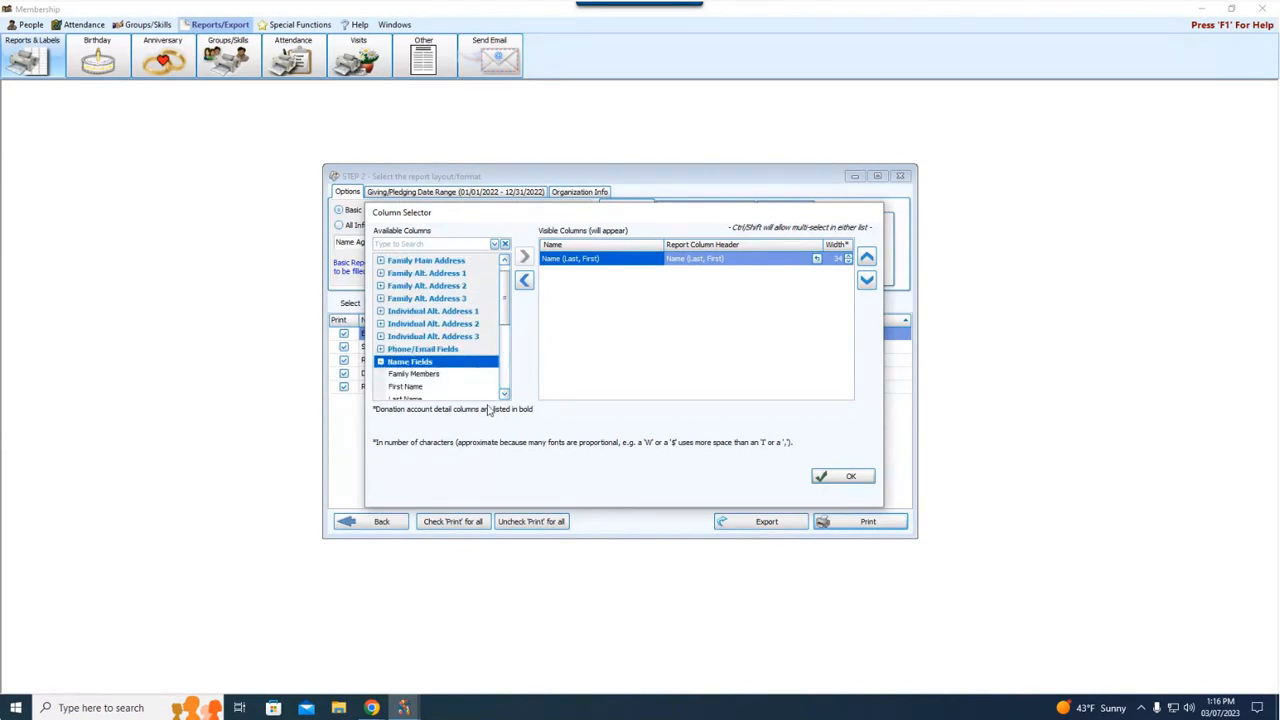
pyautogui.click(505, 395)
pyautogui.scroll(-3, 505, 395)
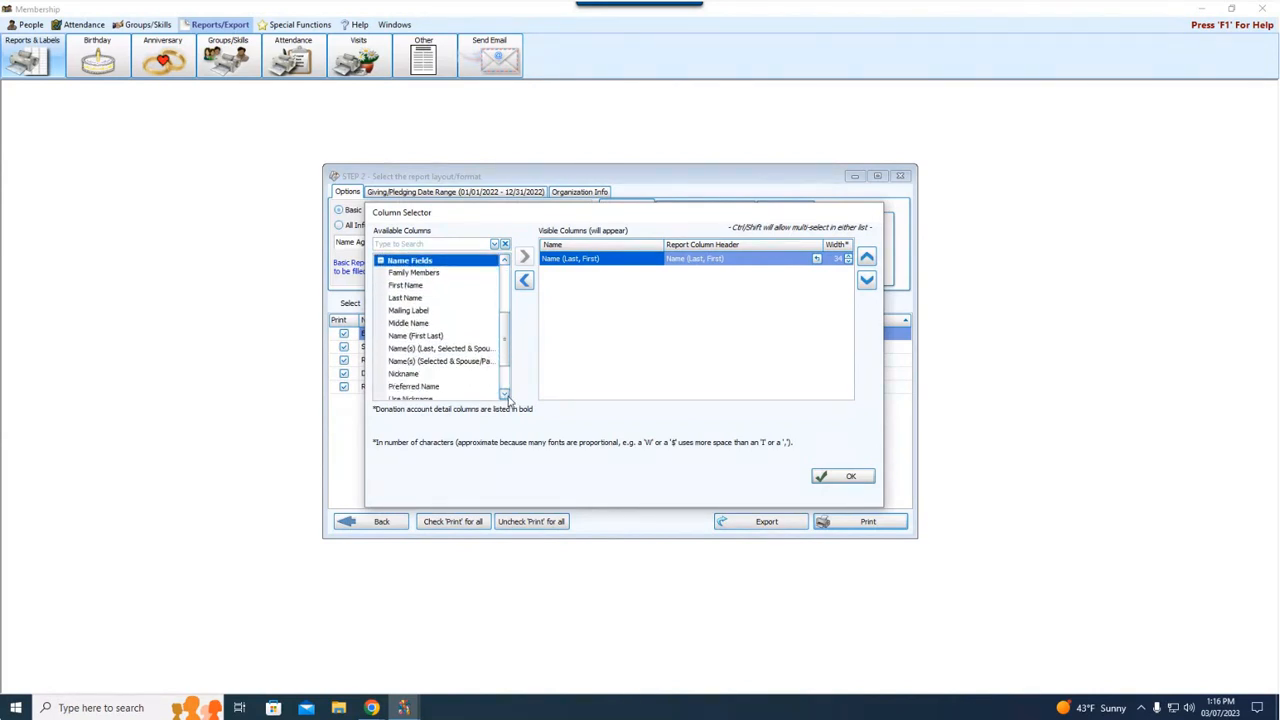
pyautogui.click(423, 374)
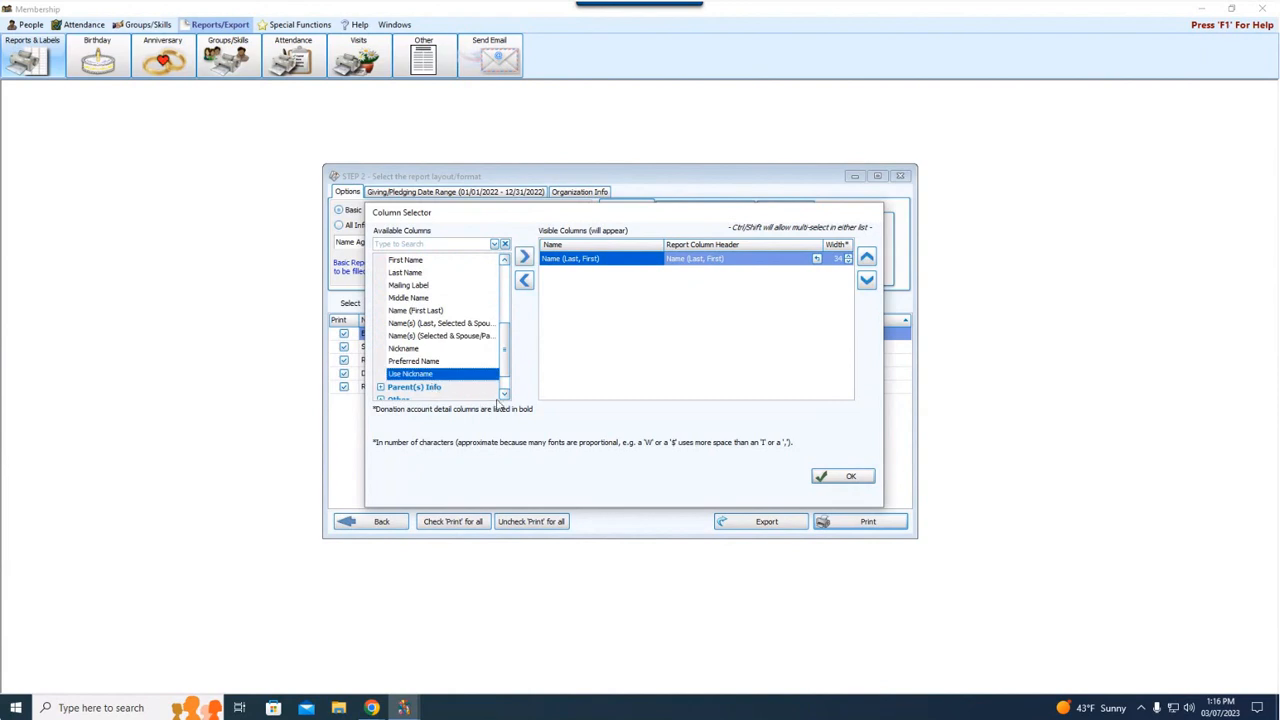
pyautogui.click(505, 394)
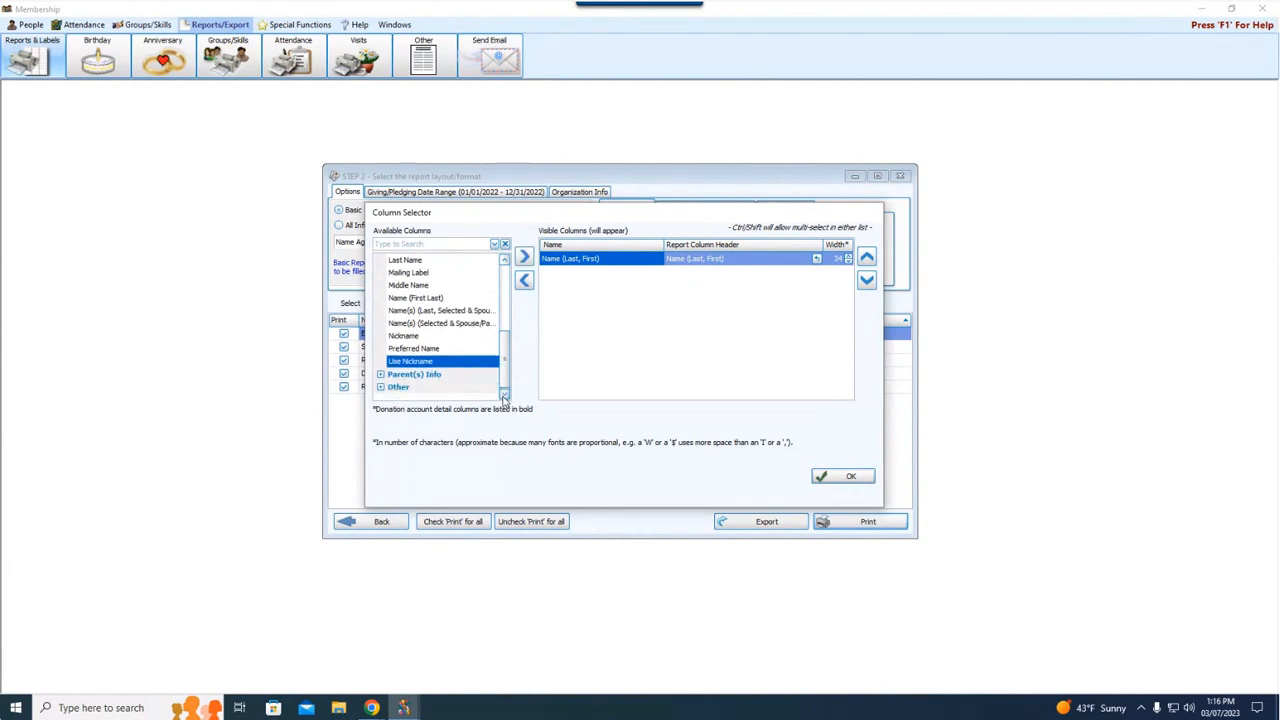
pyautogui.click(381, 375)
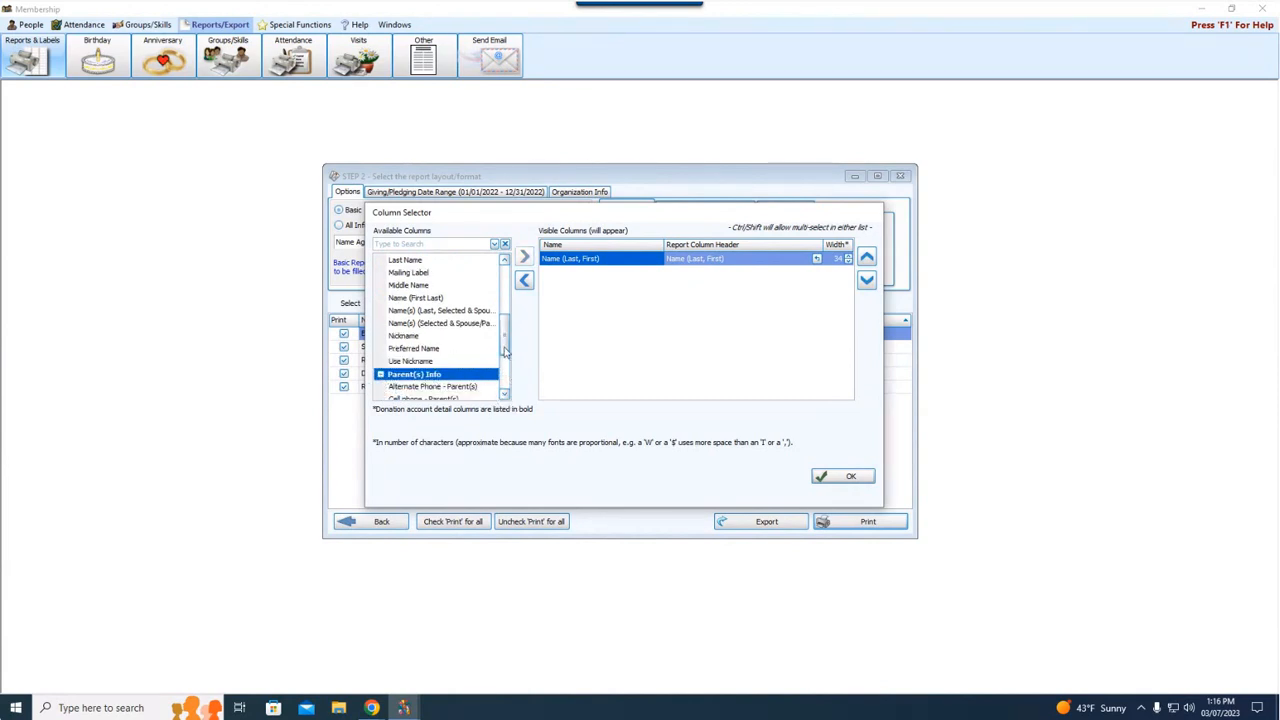
pyautogui.moveTo(505, 394); pyautogui.dragTo(506, 396)
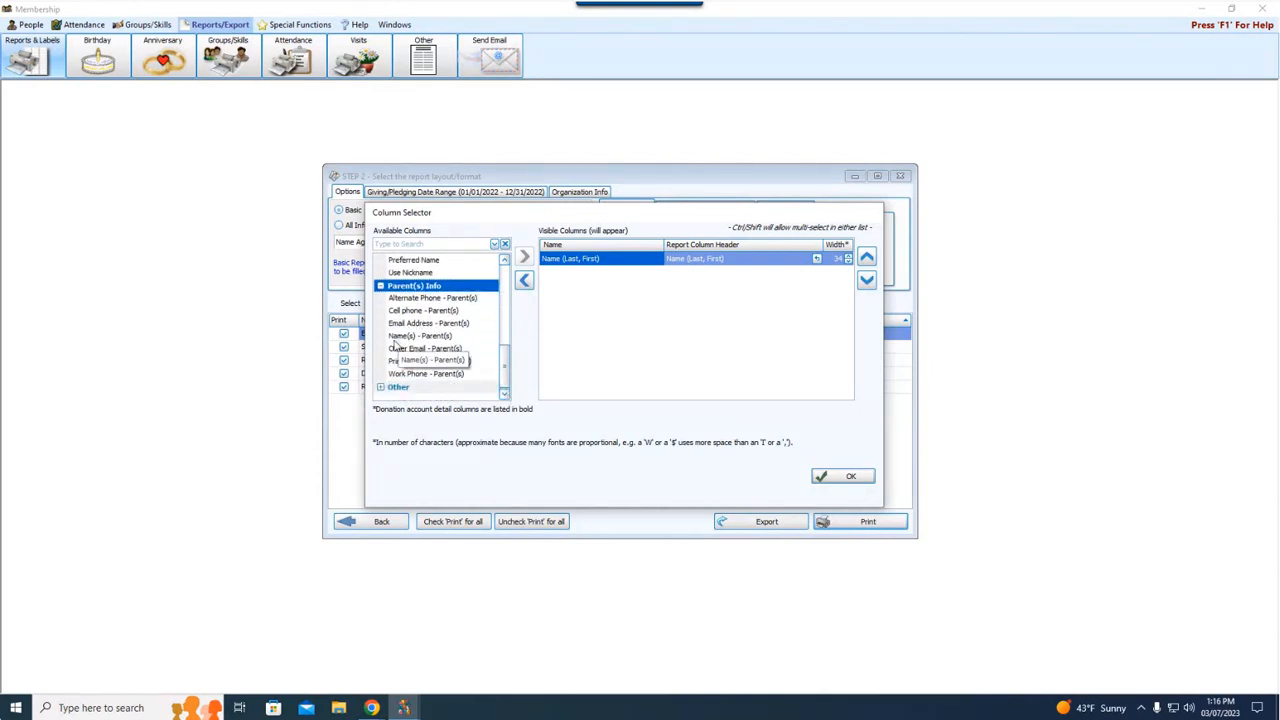
pyautogui.click(380, 286)
# - Add the Age field from the Other group to the report's visible columns
pyautogui.click(380, 387)
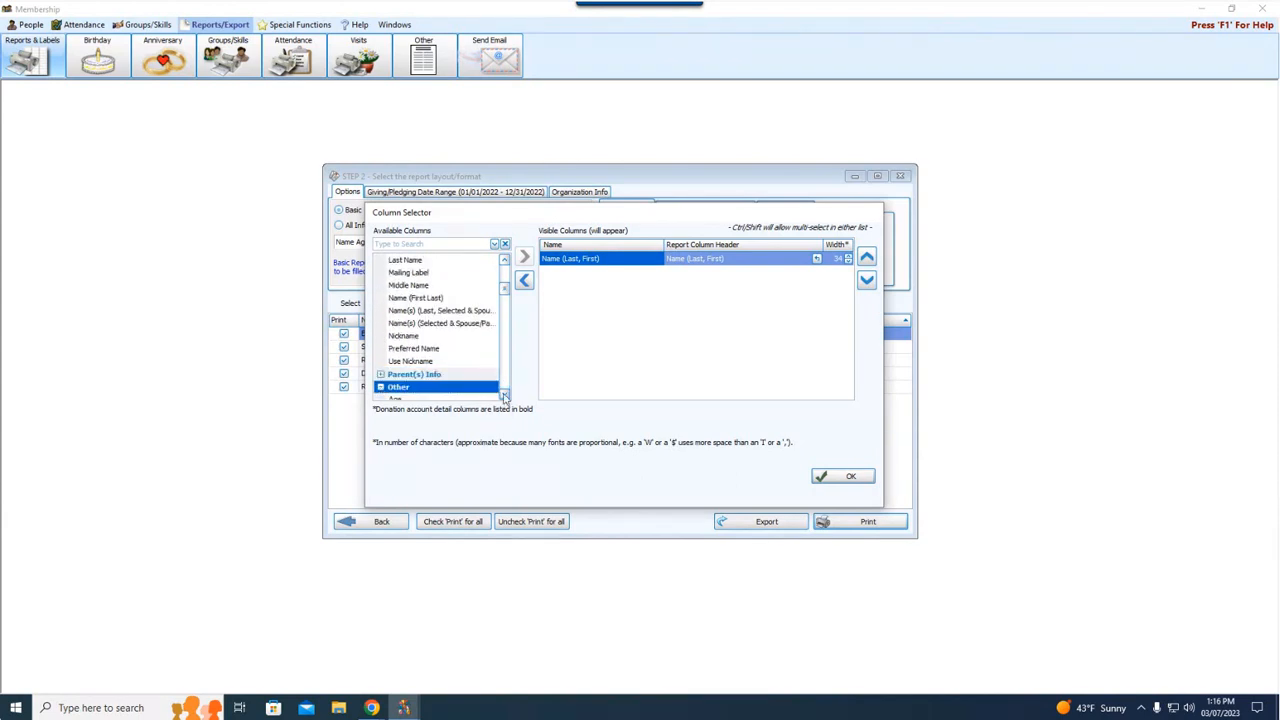
pyautogui.scroll(-5, 505, 395)
pyautogui.click(505, 395)
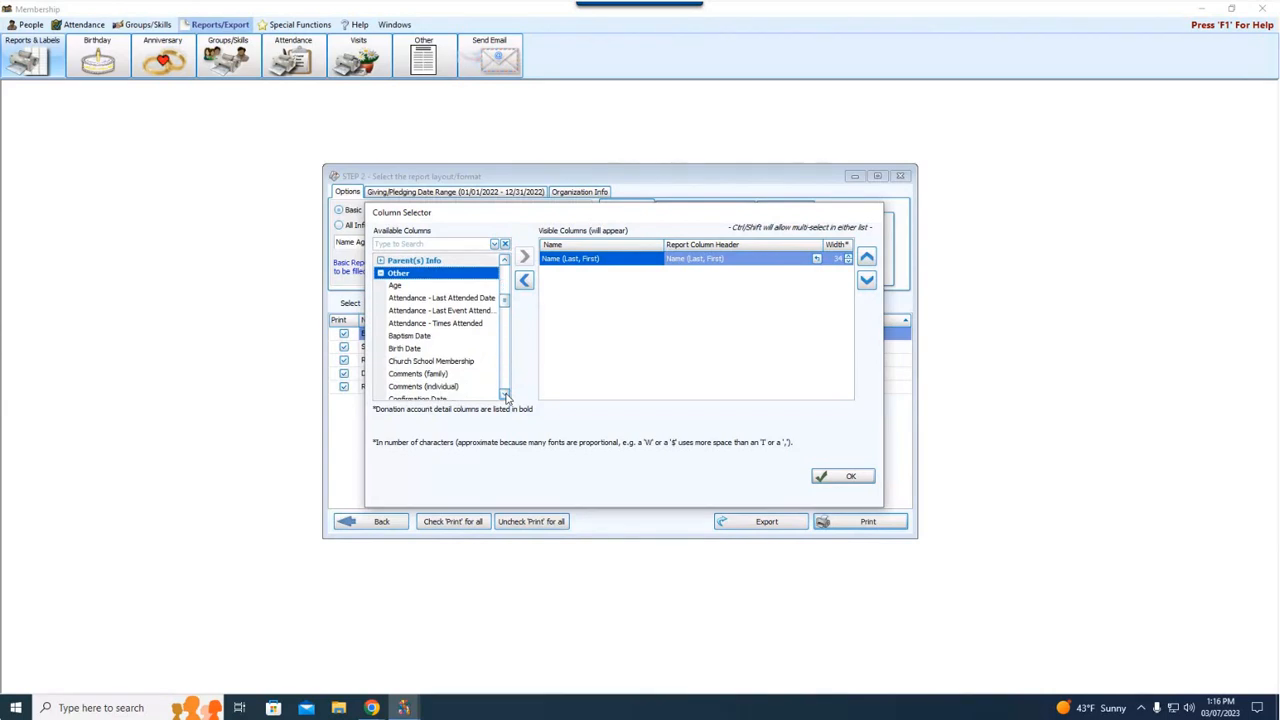
pyautogui.click(505, 395)
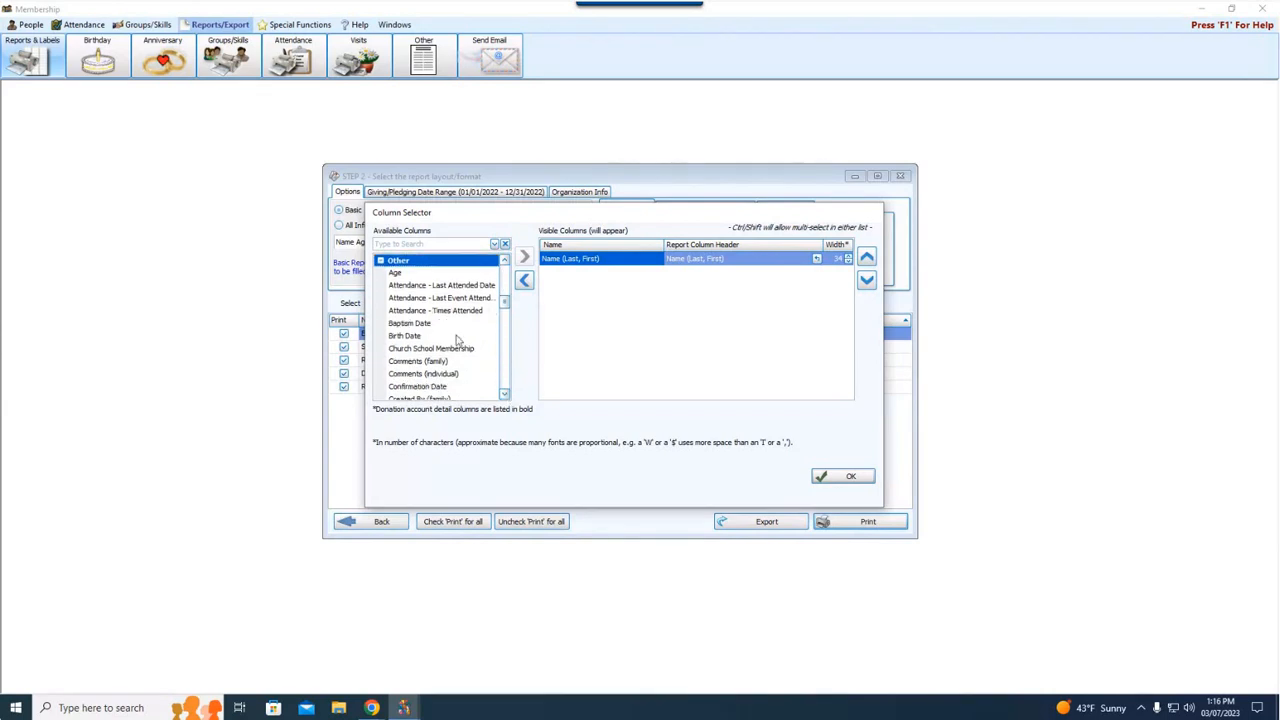
pyautogui.click(396, 274)
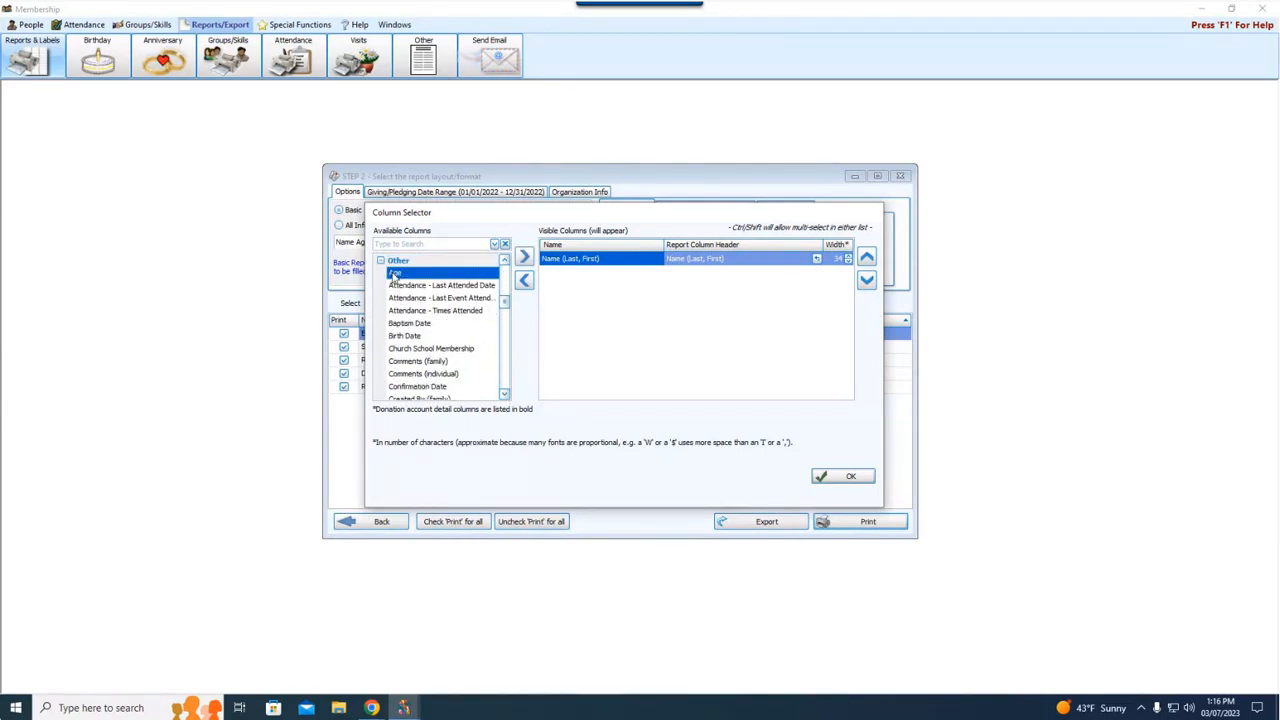
pyautogui.click(523, 257)
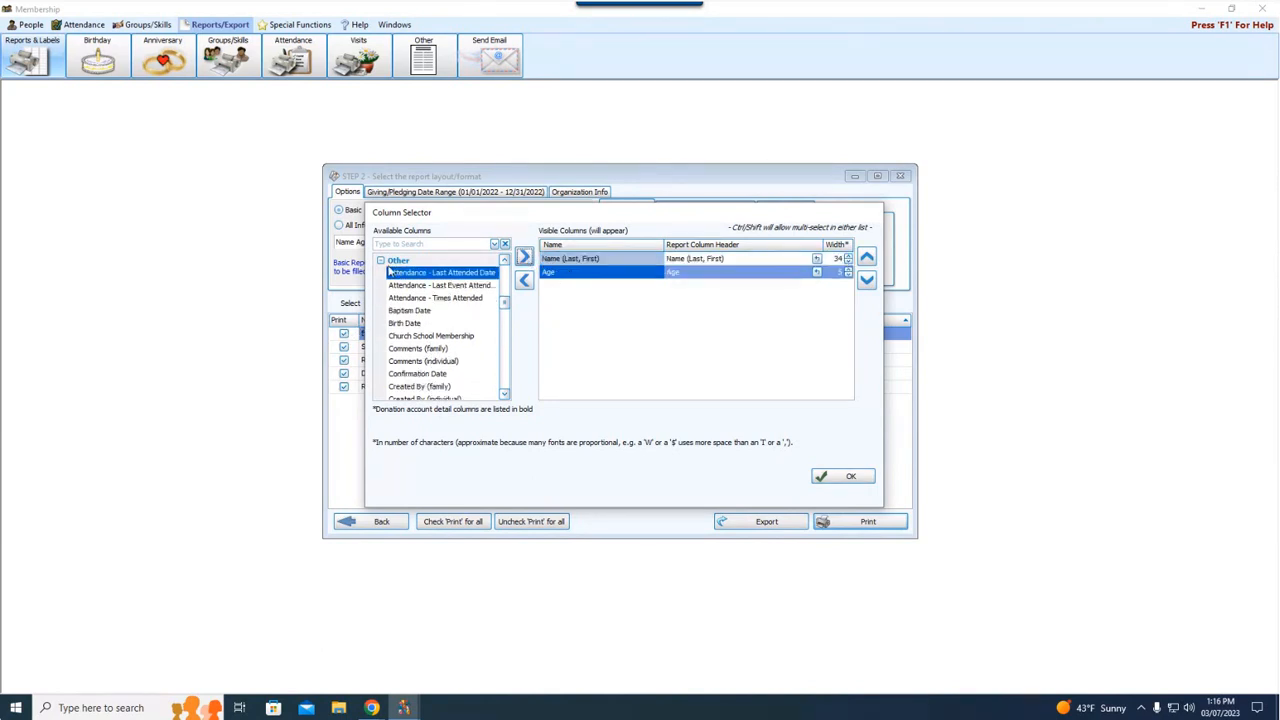
# - Add the Donations - Total Given field to the report's visible columns
pyautogui.moveTo(505, 396); pyautogui.dragTo(480, 386)
pyautogui.click(447, 362)
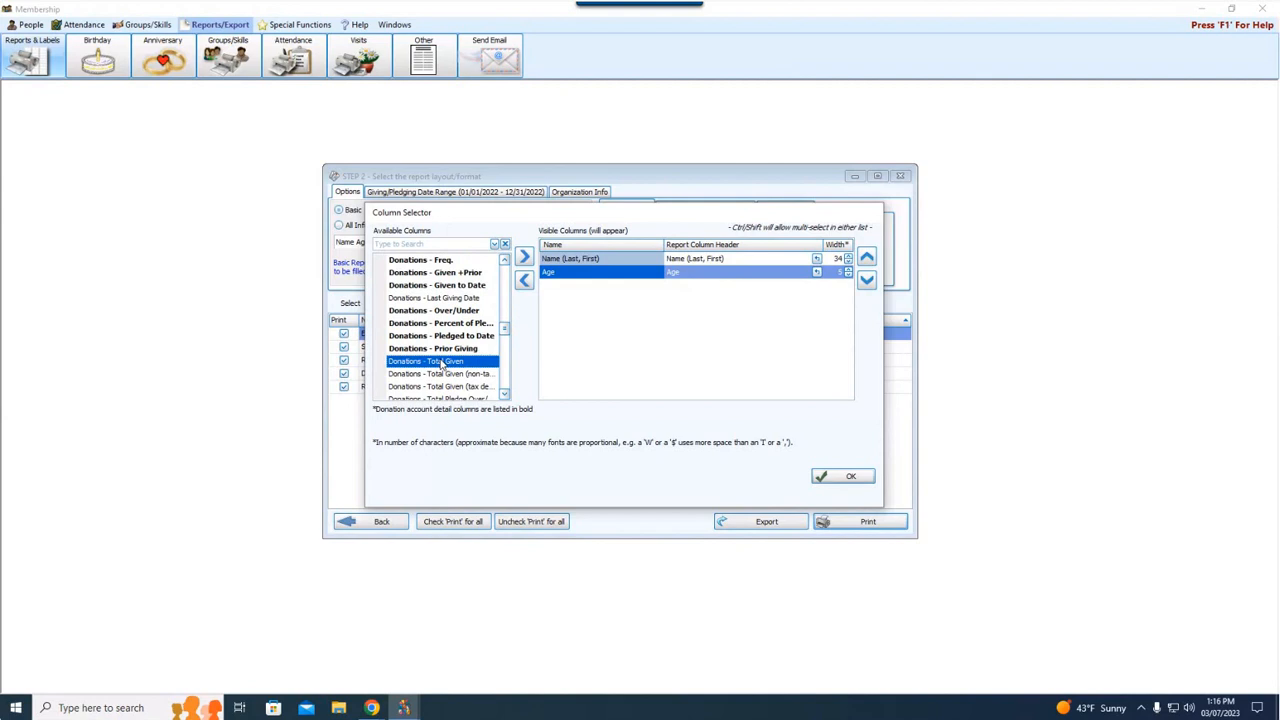
pyautogui.click(523, 257)
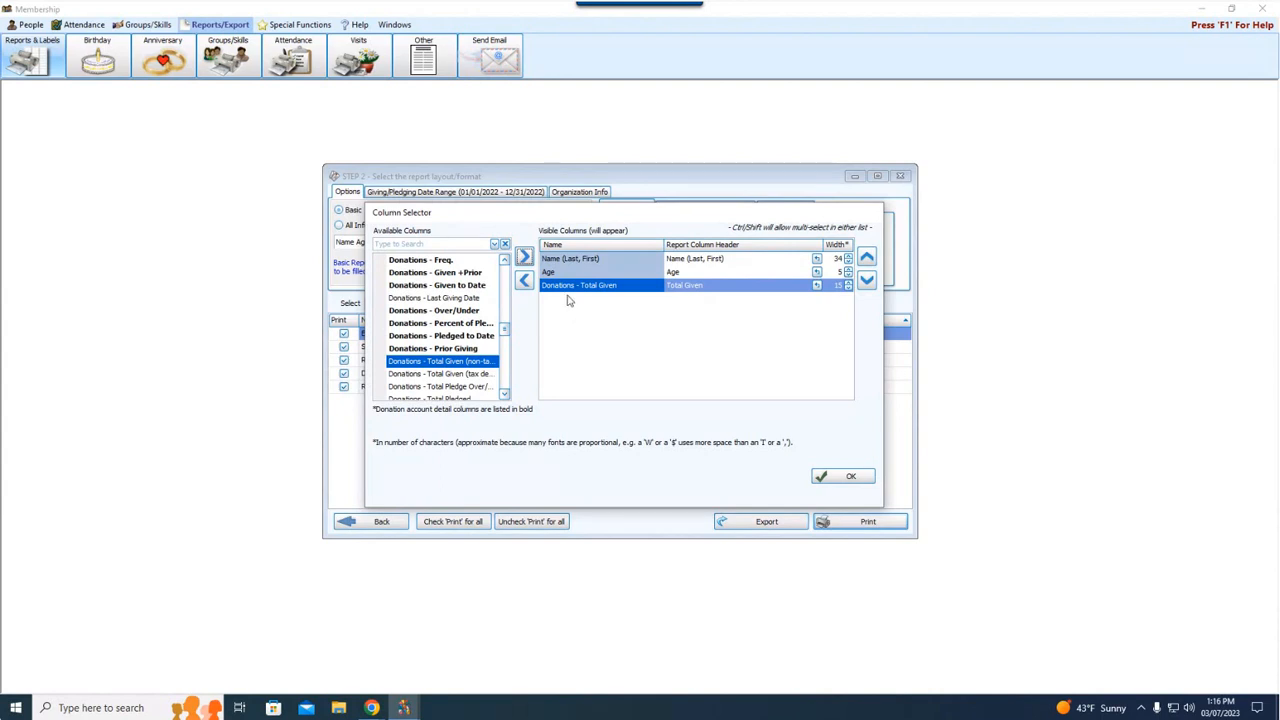
# - Look through the remaining available columns in the Other group, from the donation fields down to Skills/Interests
pyautogui.scroll(-3, 506, 398)
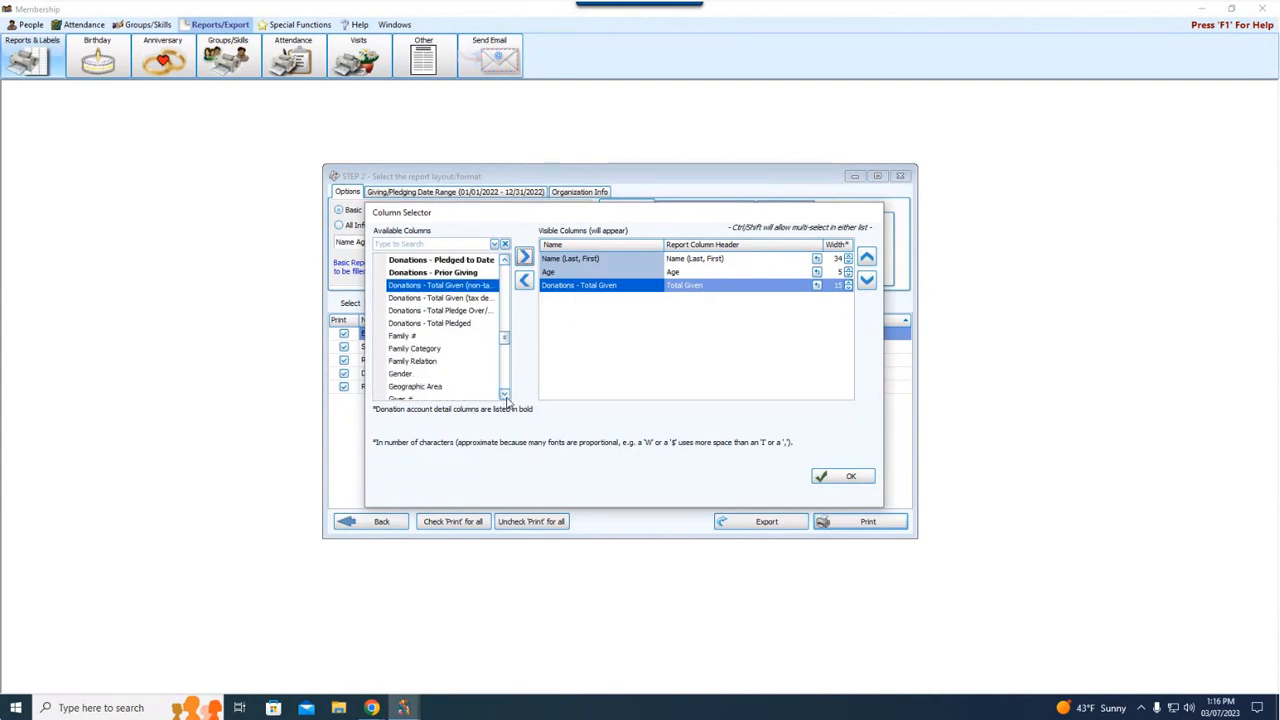
pyautogui.scroll(-4, 506, 398)
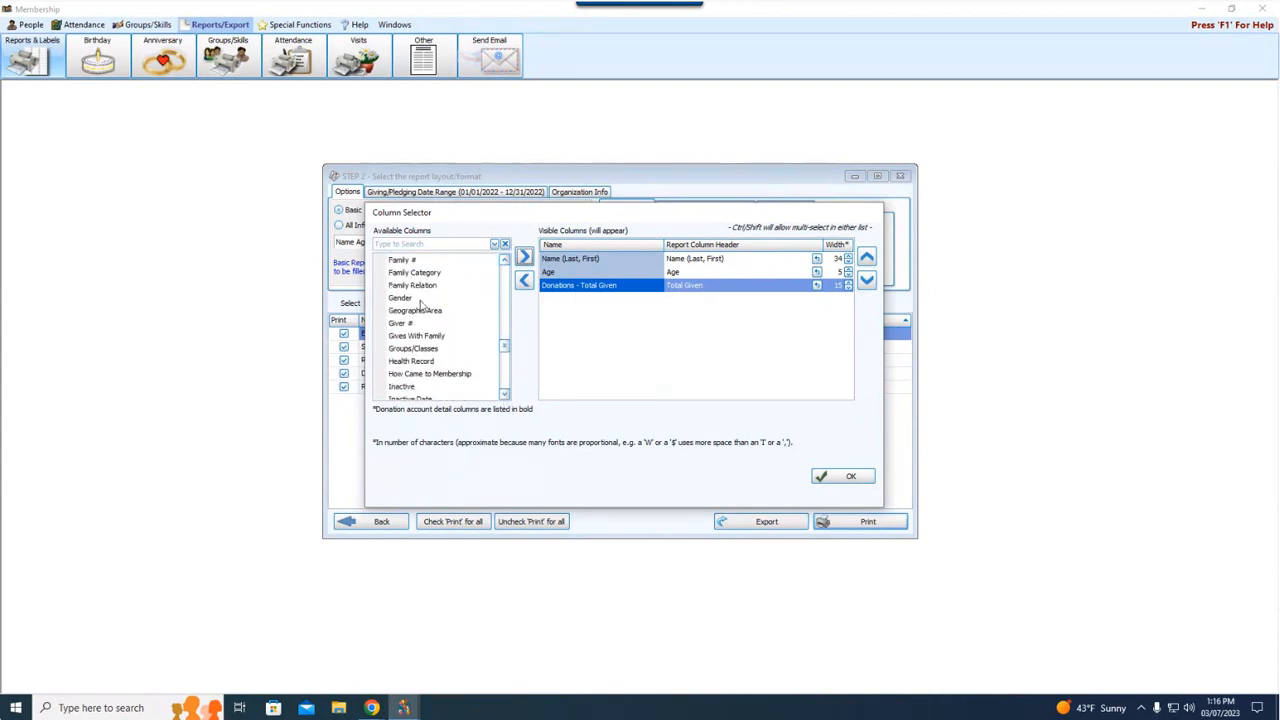
pyautogui.scroll(-6, 505, 396)
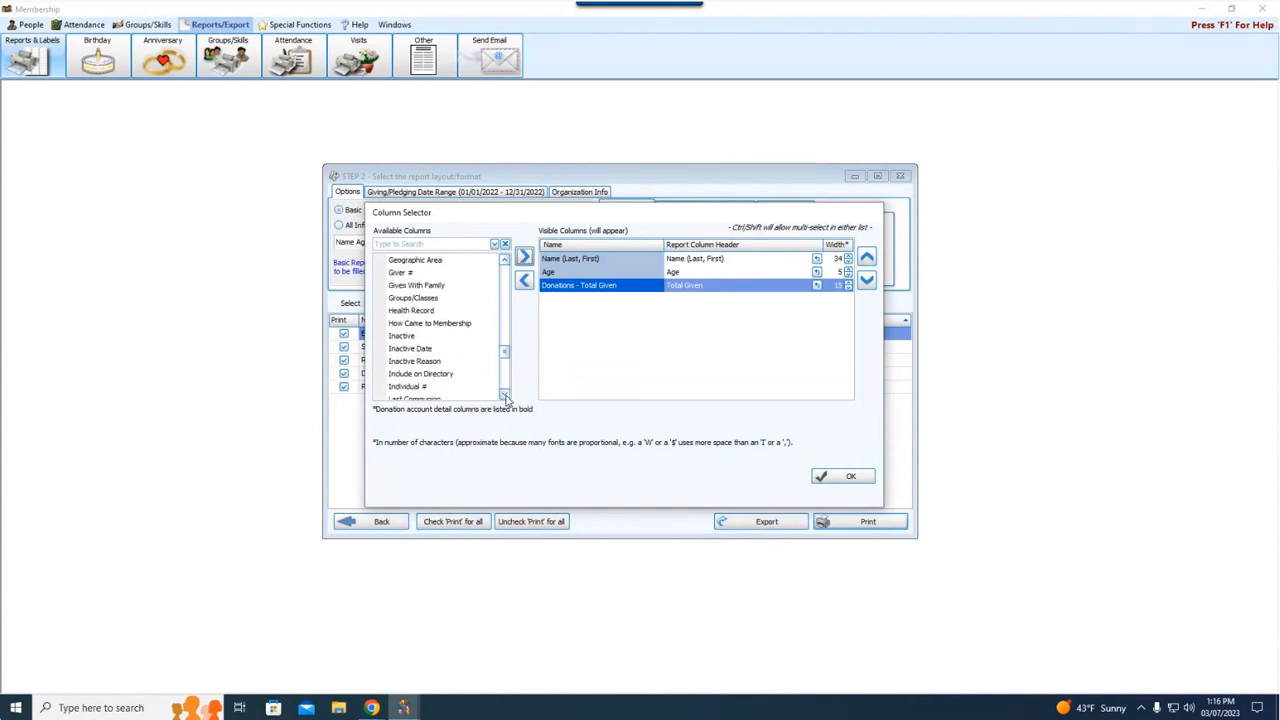
pyautogui.scroll(-8, 506, 397)
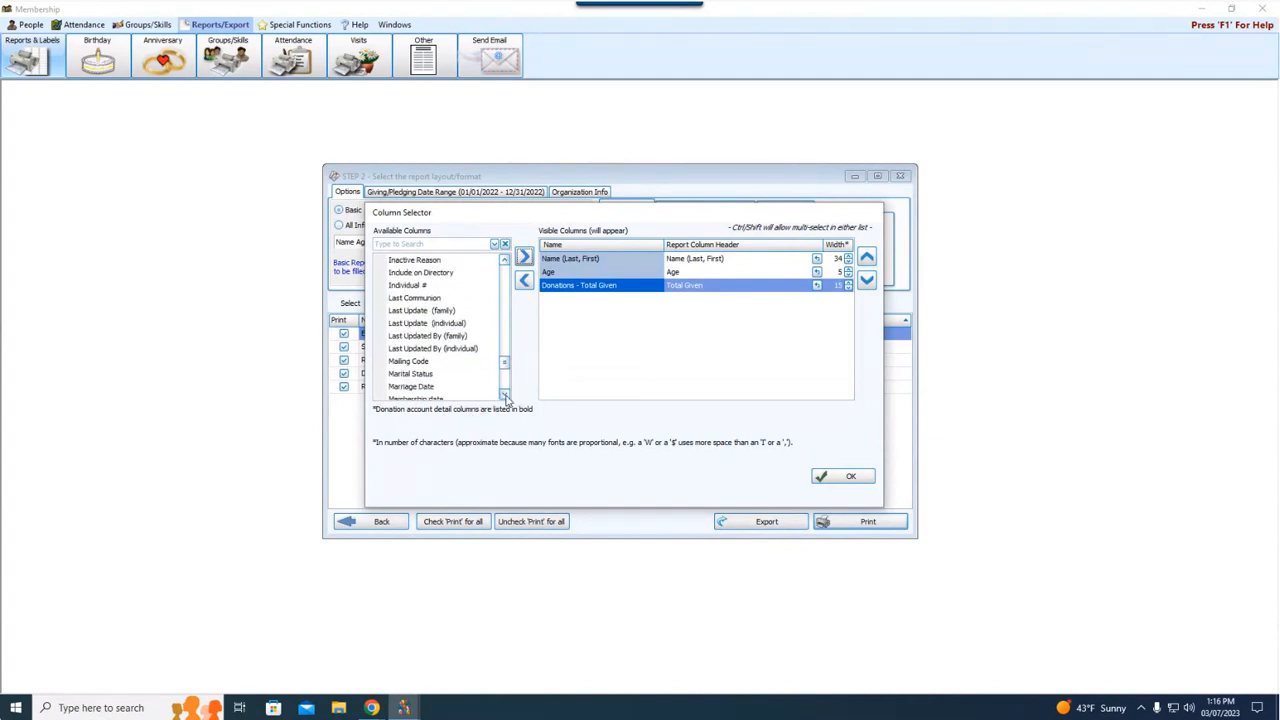
pyautogui.scroll(-3, 506, 397)
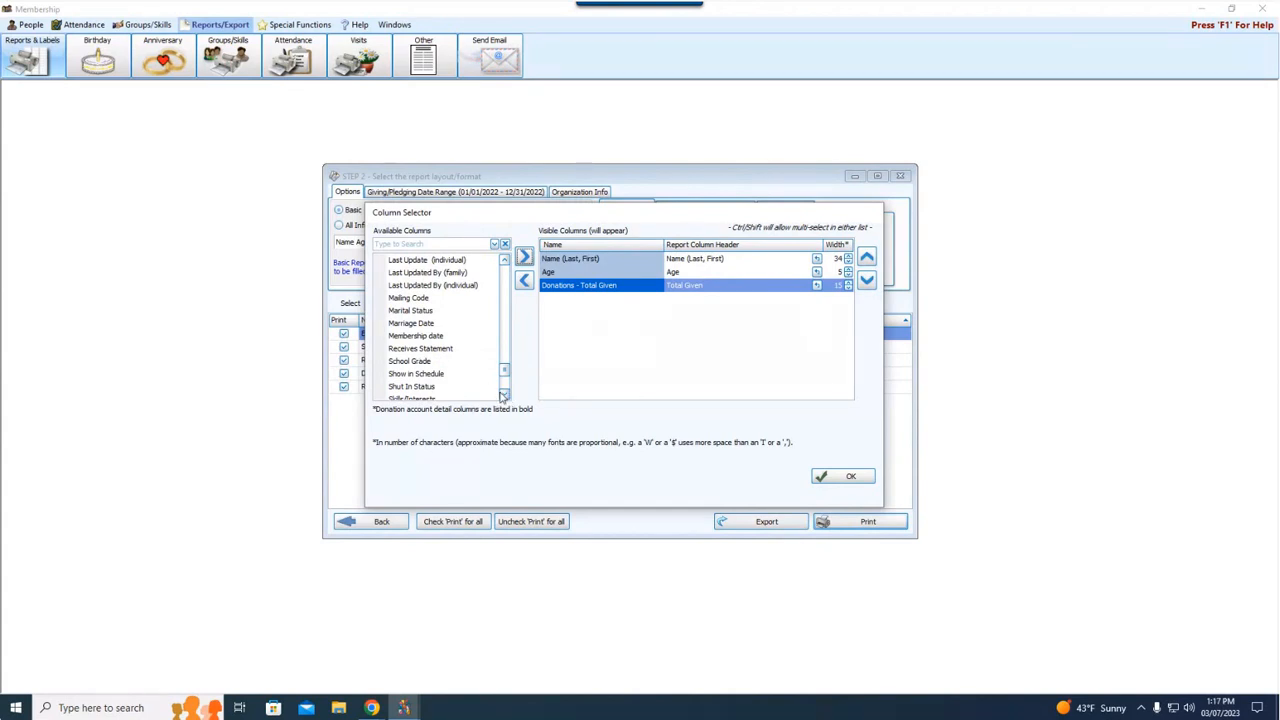
pyautogui.click(504, 395)
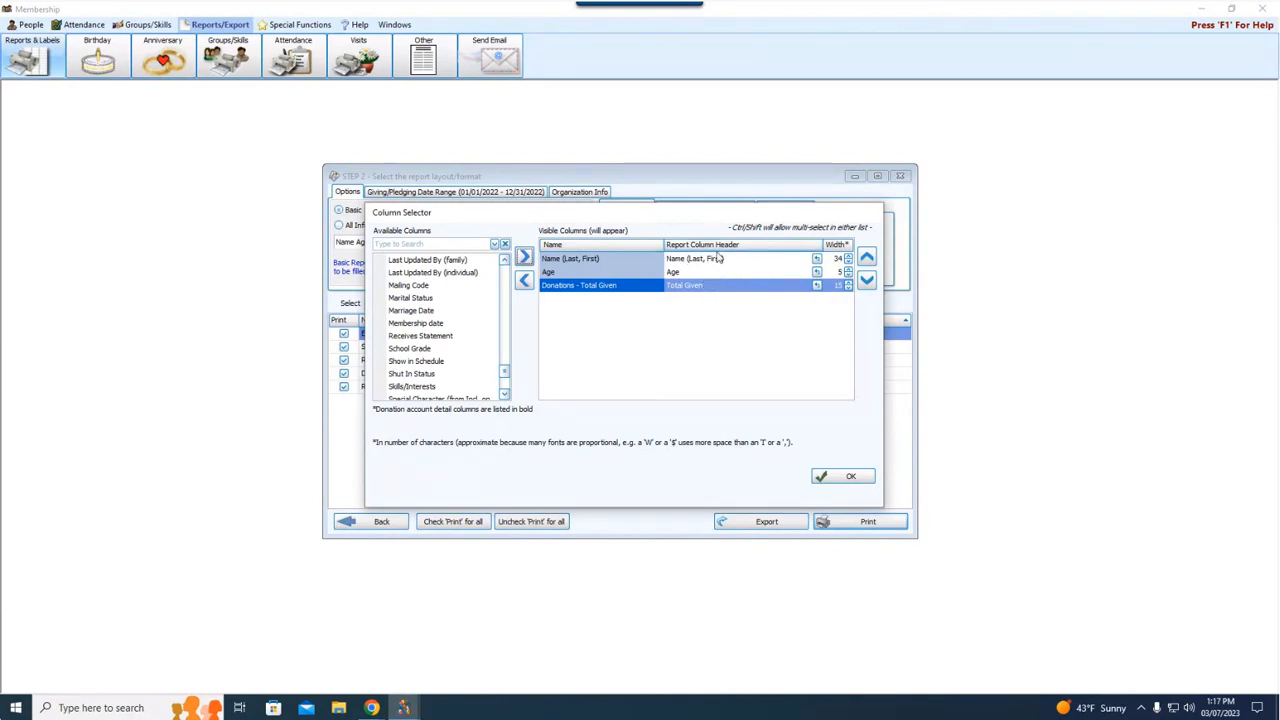
# - Set the Name (Last, First) column width to 25 and the Donations - Total Given width to 10, and accept the column selection
pyautogui.click(847, 262)
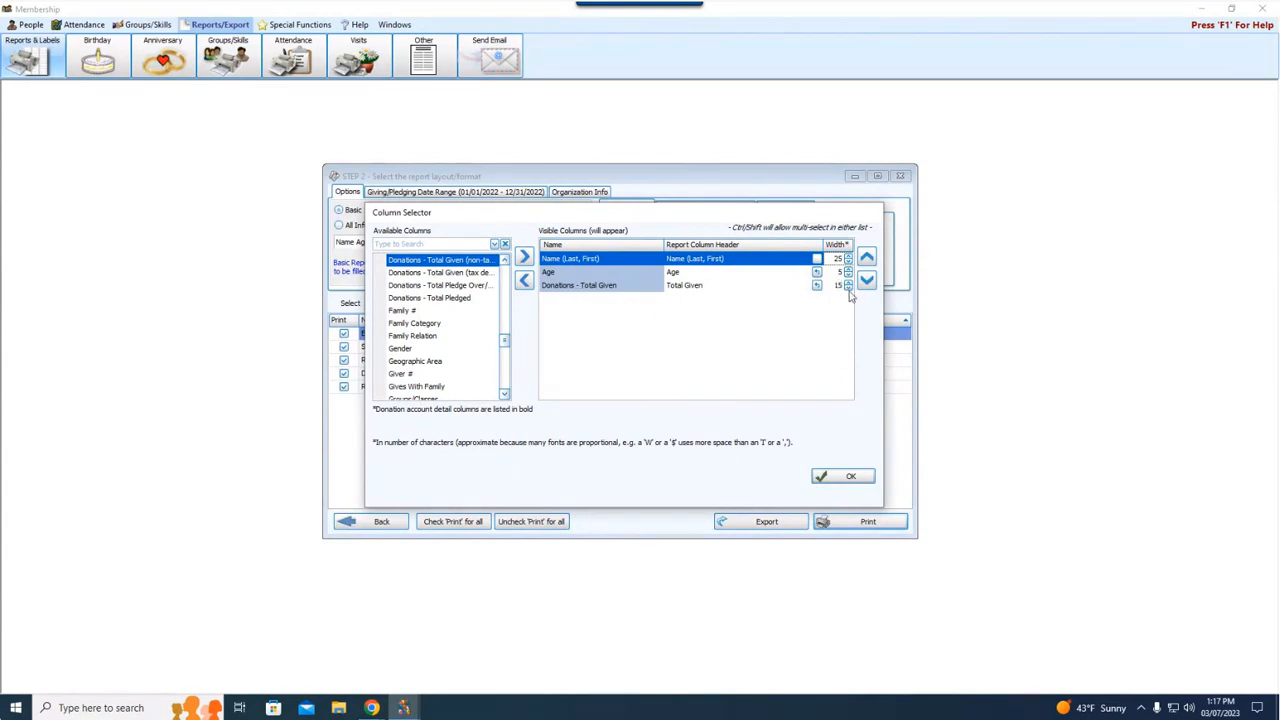
pyautogui.click(849, 289)
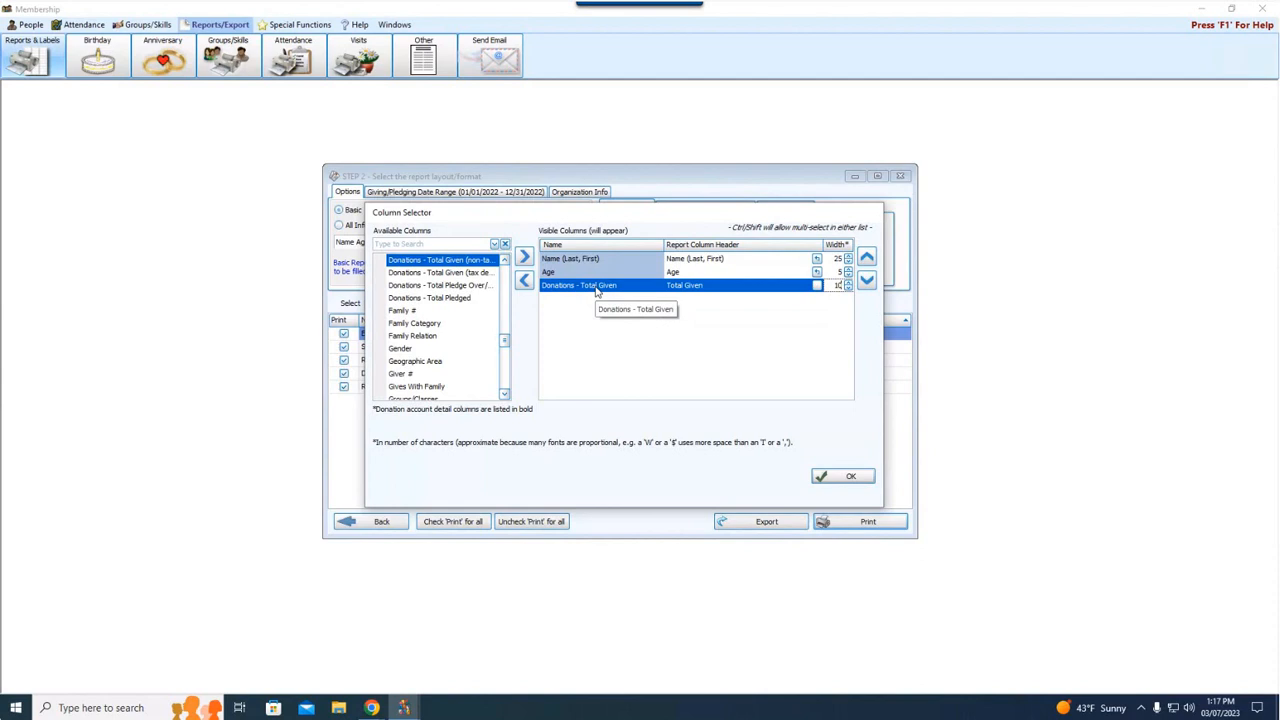
pyautogui.click(573, 260)
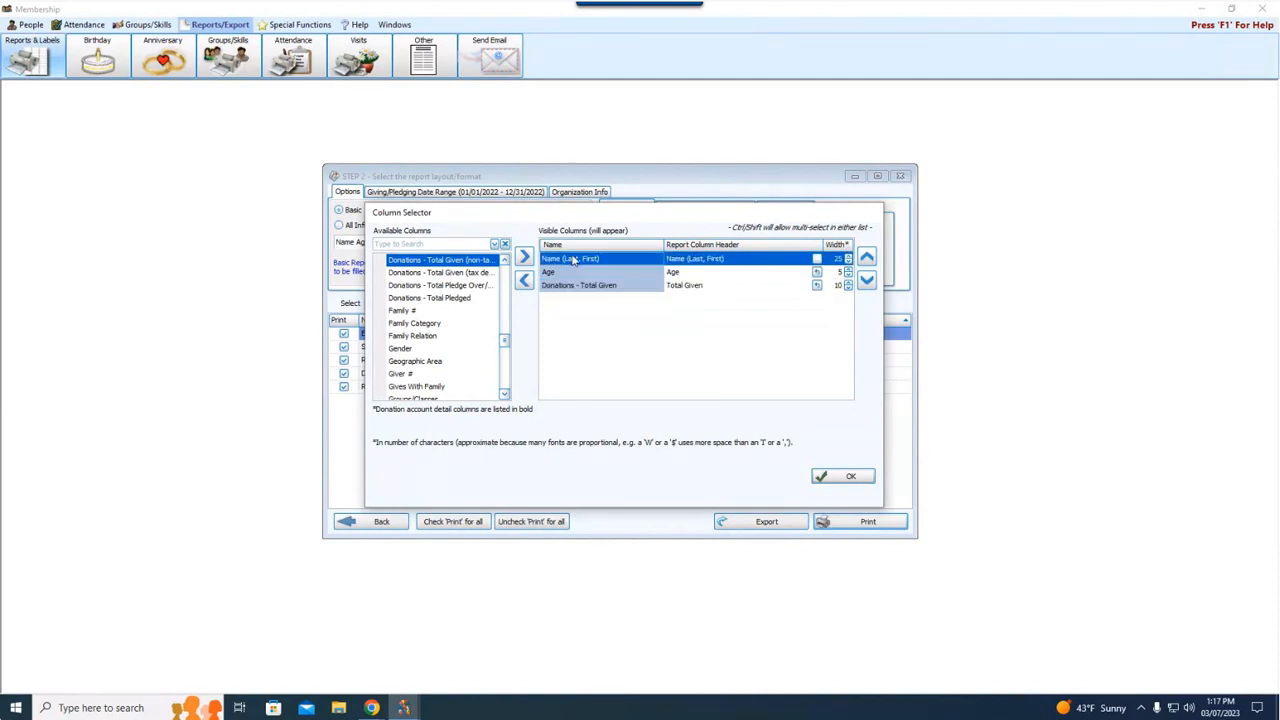
pyautogui.click(577, 273)
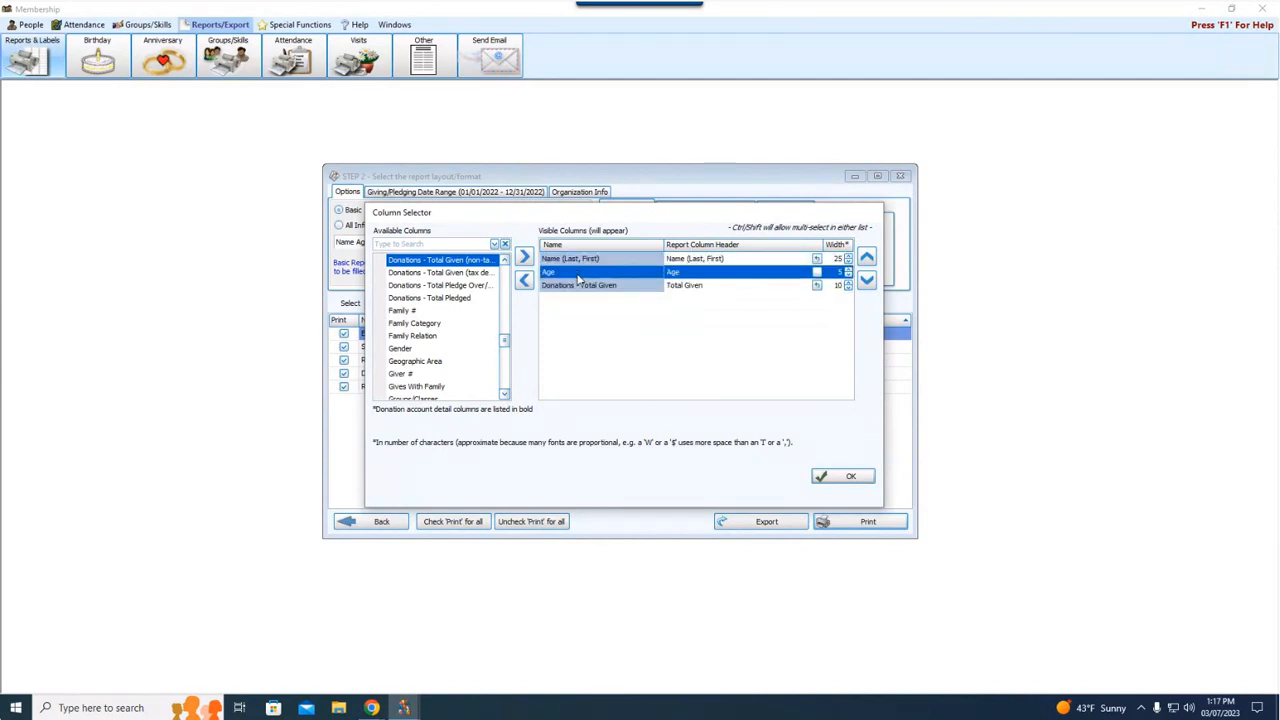
pyautogui.click(591, 287)
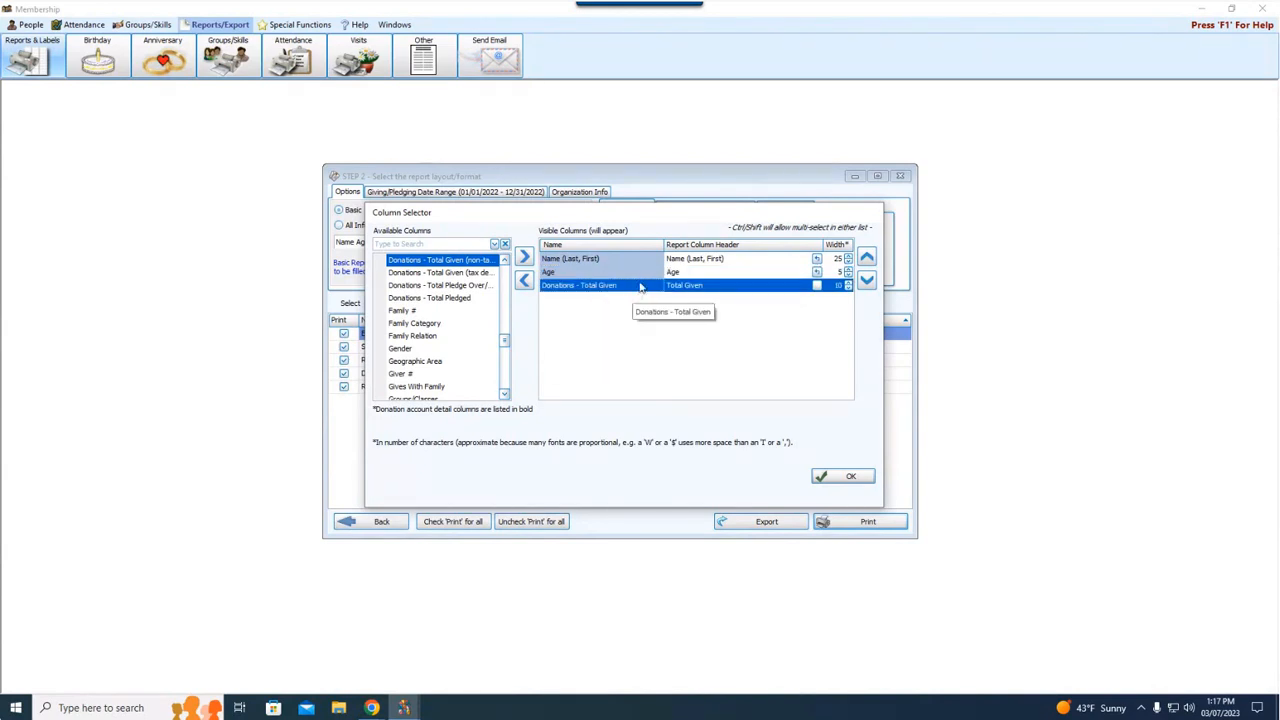
pyautogui.click(847, 480)
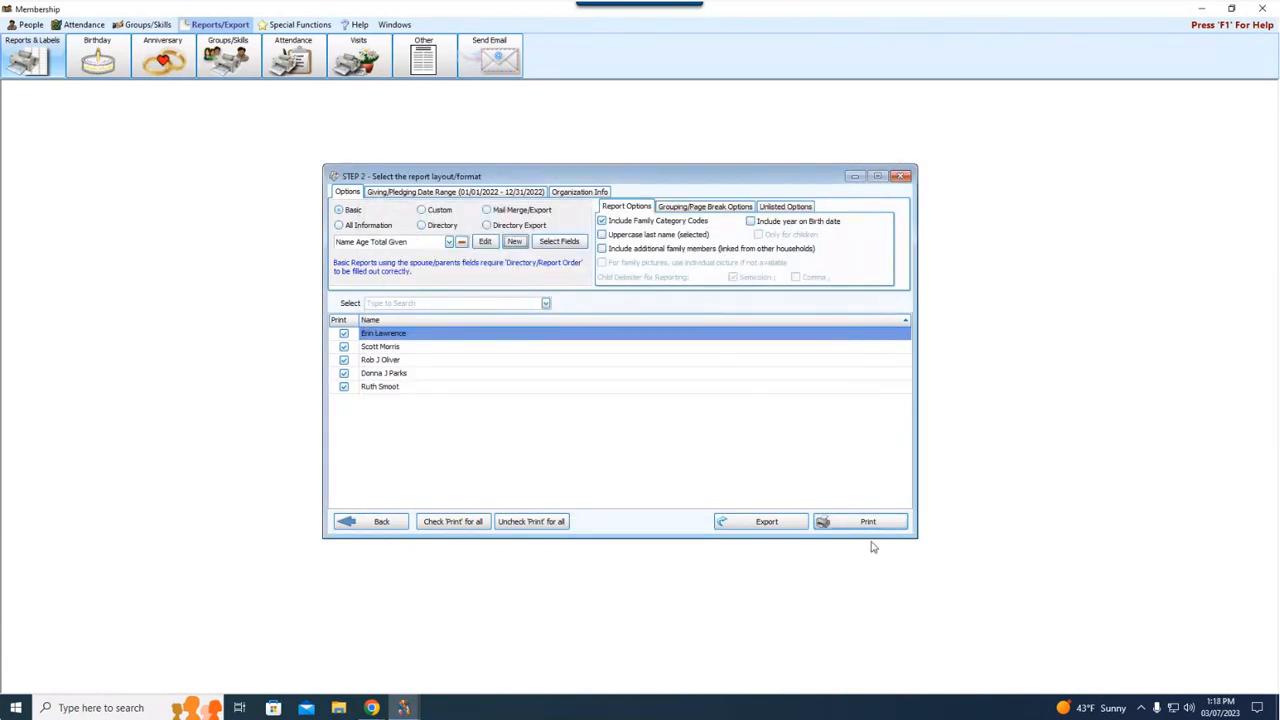
# - Preview the Name Age Total Given report and close the preview
pyautogui.click(870, 526)
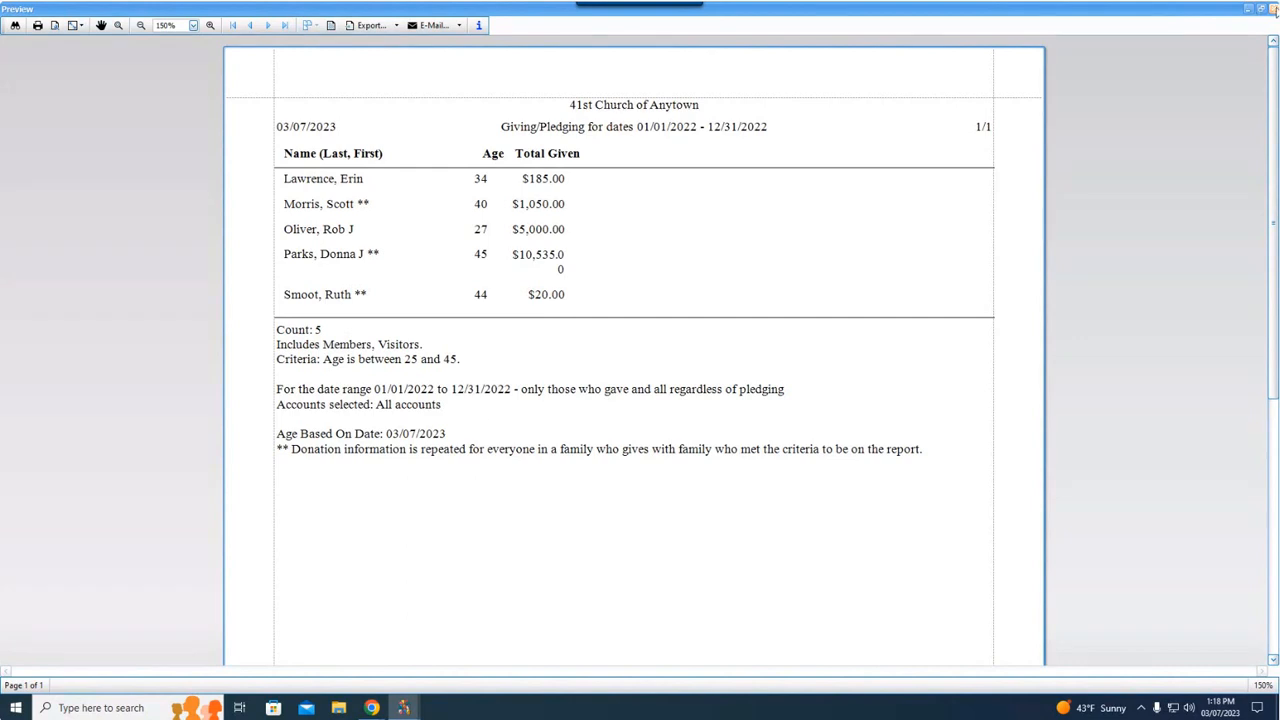
pyautogui.click(1271, 9)
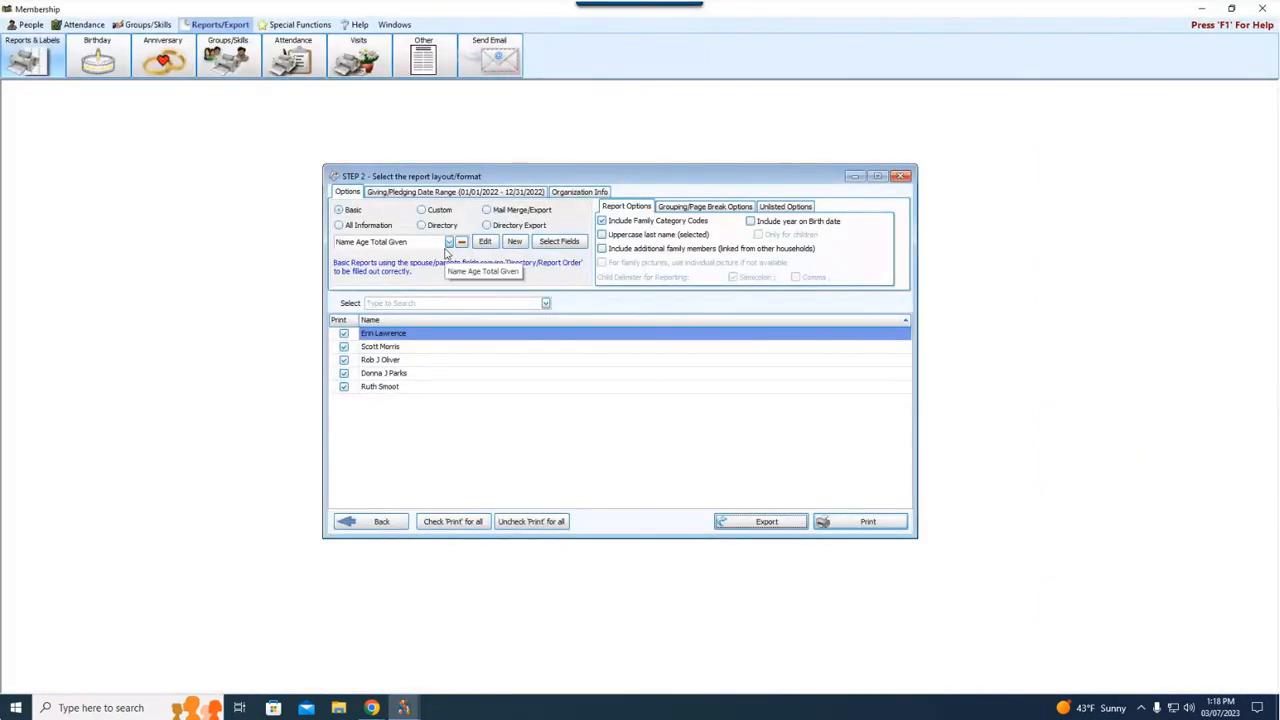
# - Choose the saved Name Address Phone and Email report layout and open its column selection
pyautogui.click(449, 243)
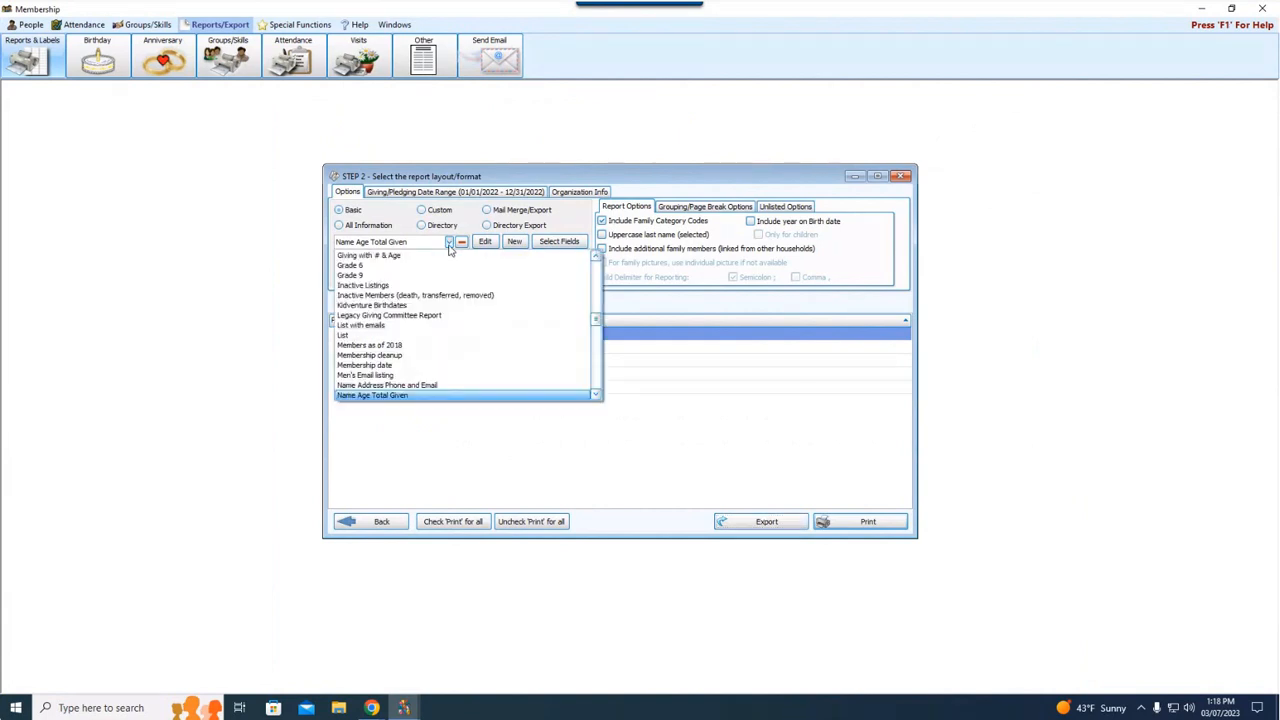
pyautogui.click(388, 385)
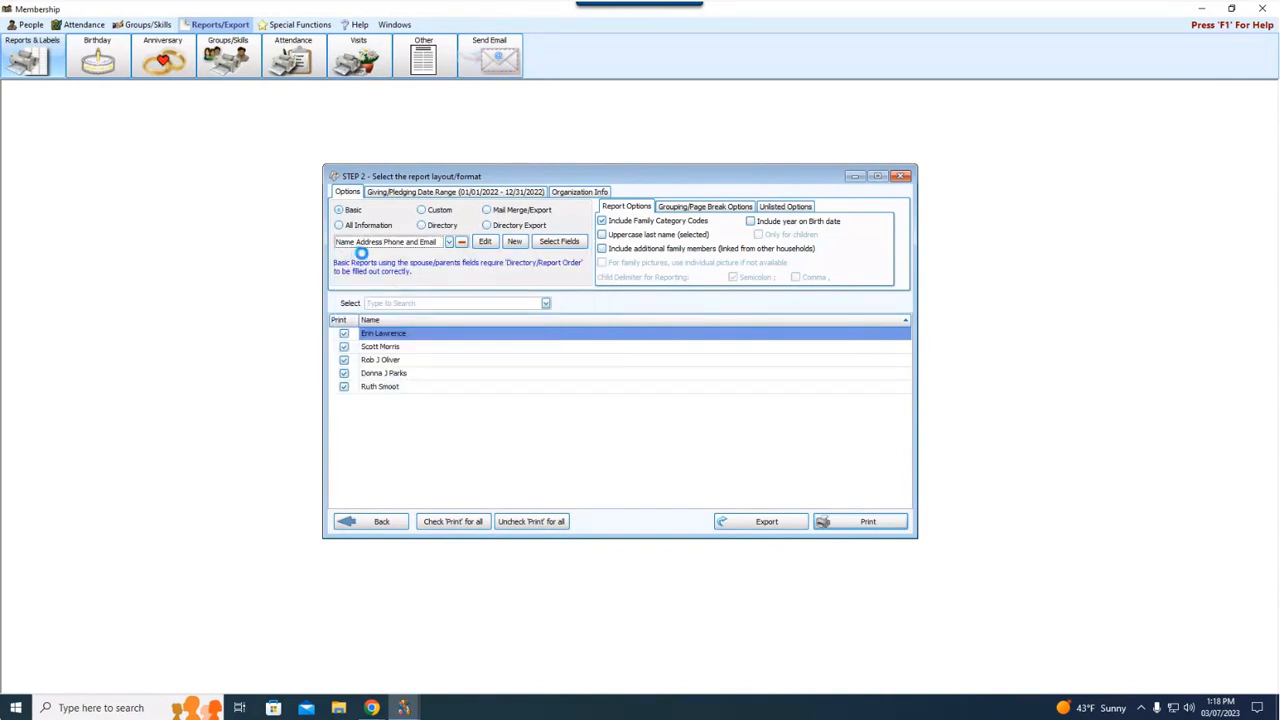
pyautogui.click(449, 243)
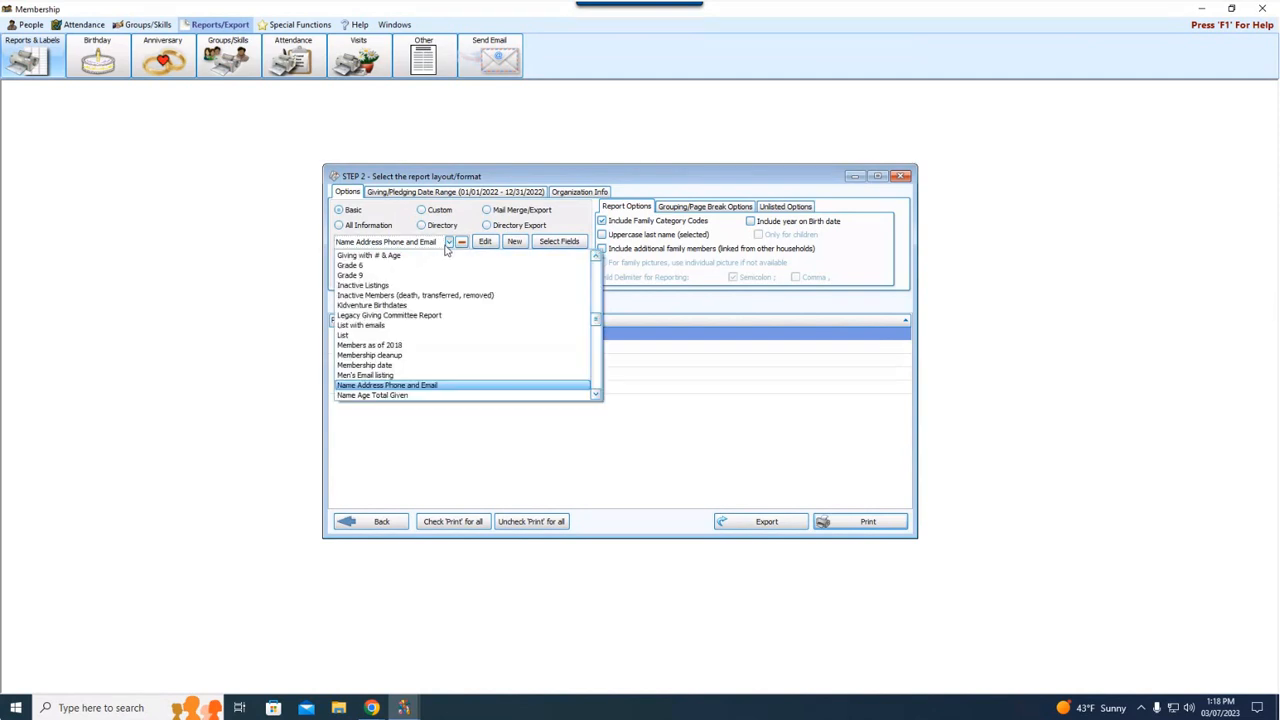
pyautogui.click(436, 387)
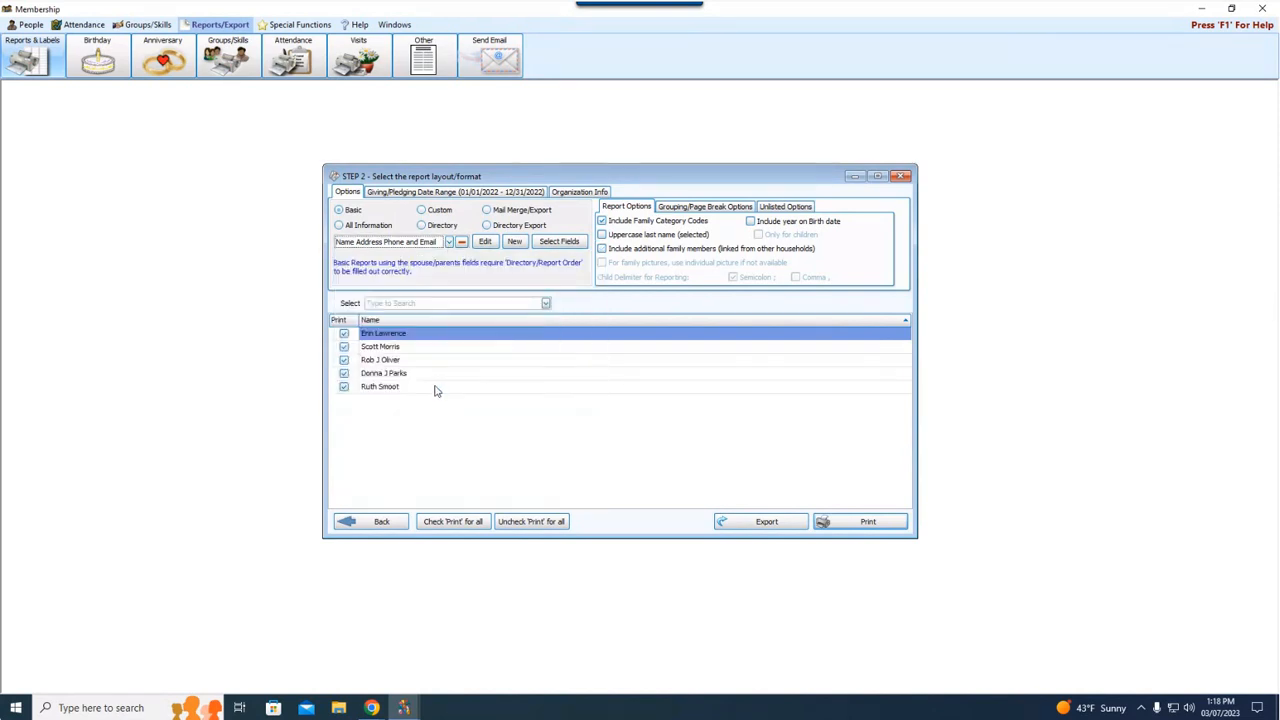
pyautogui.click(561, 245)
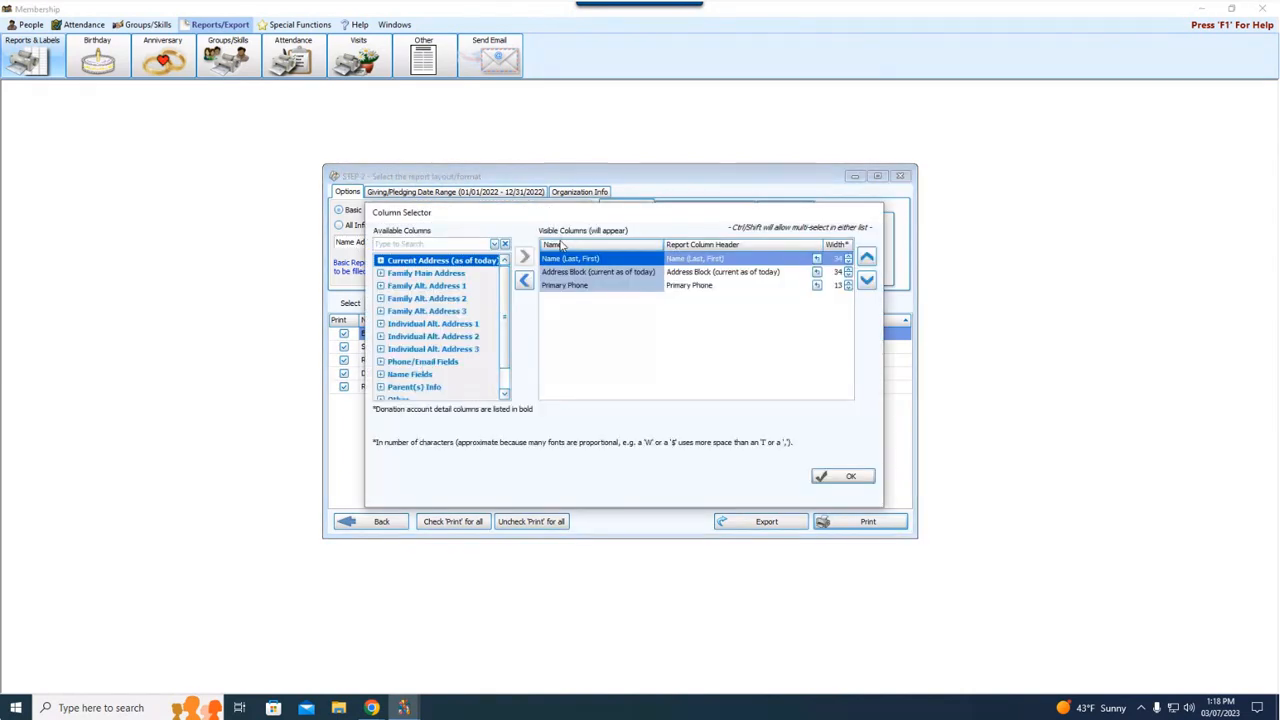
# - Add the Email Address field from the Phone/Email Fields group to the layout's visible columns
pyautogui.click(586, 273)
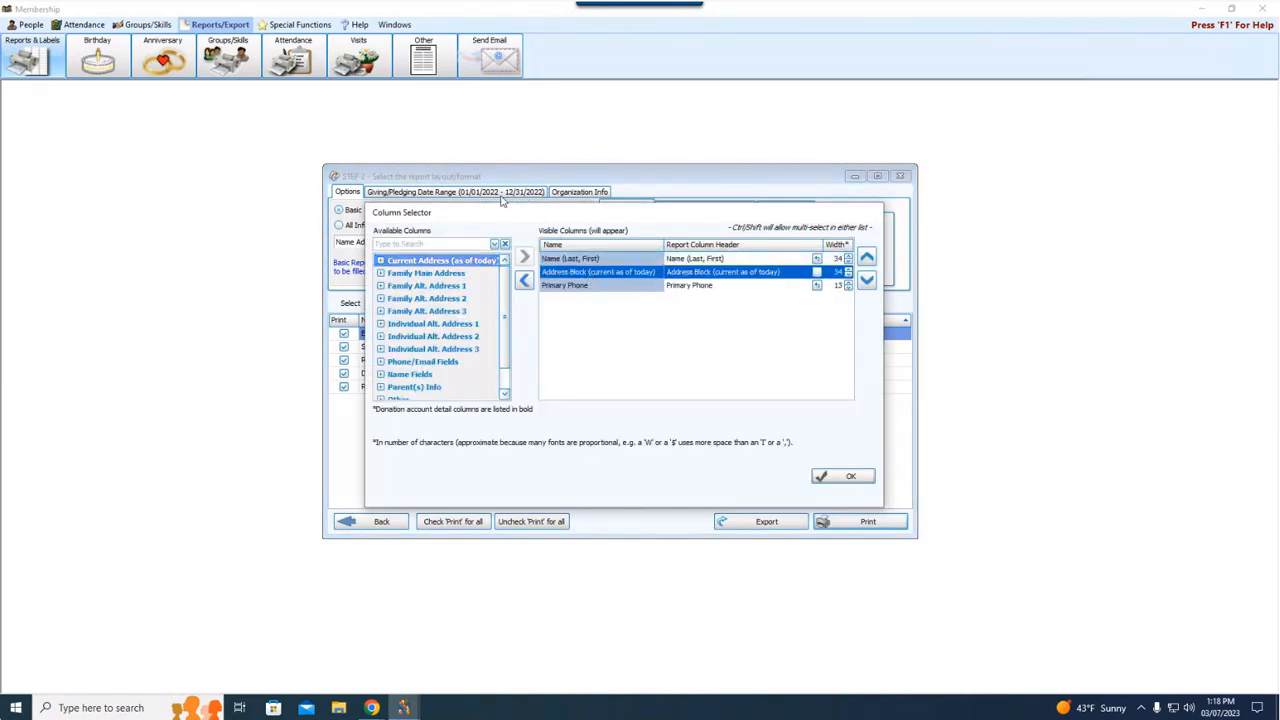
pyautogui.moveTo(531, 217); pyautogui.dragTo(508, 265)
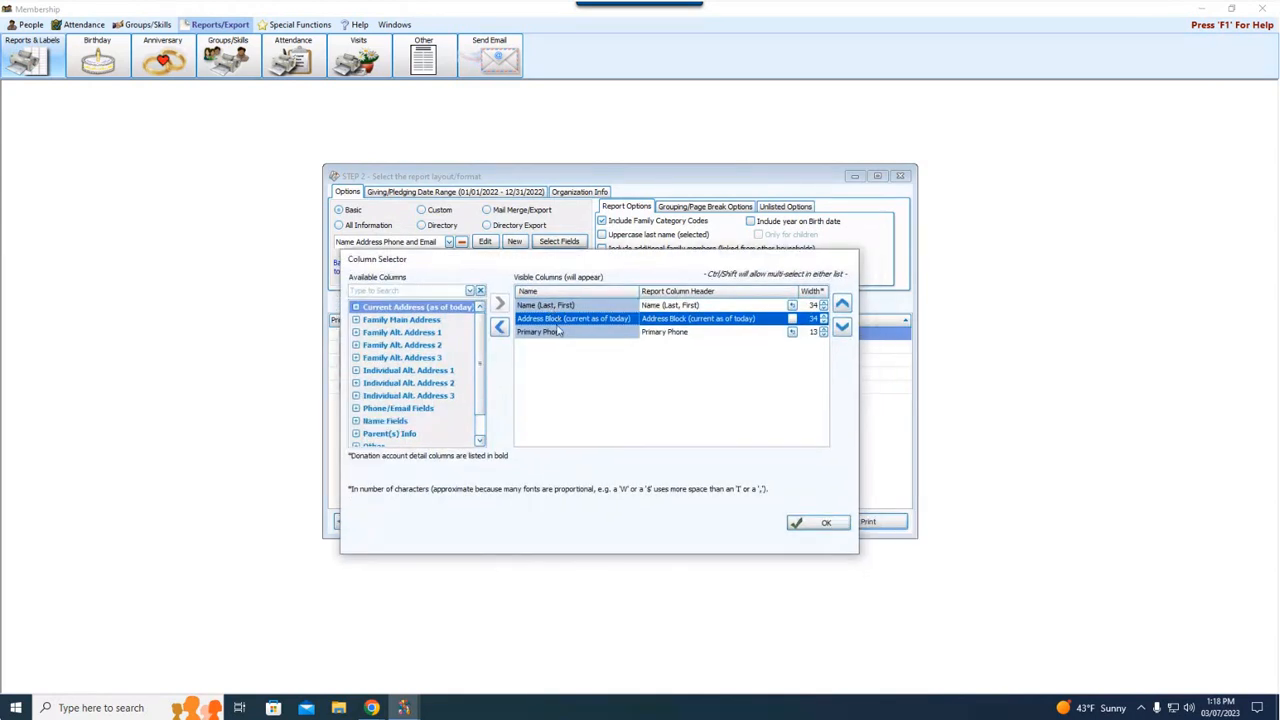
pyautogui.click(356, 409)
pyautogui.click(480, 441)
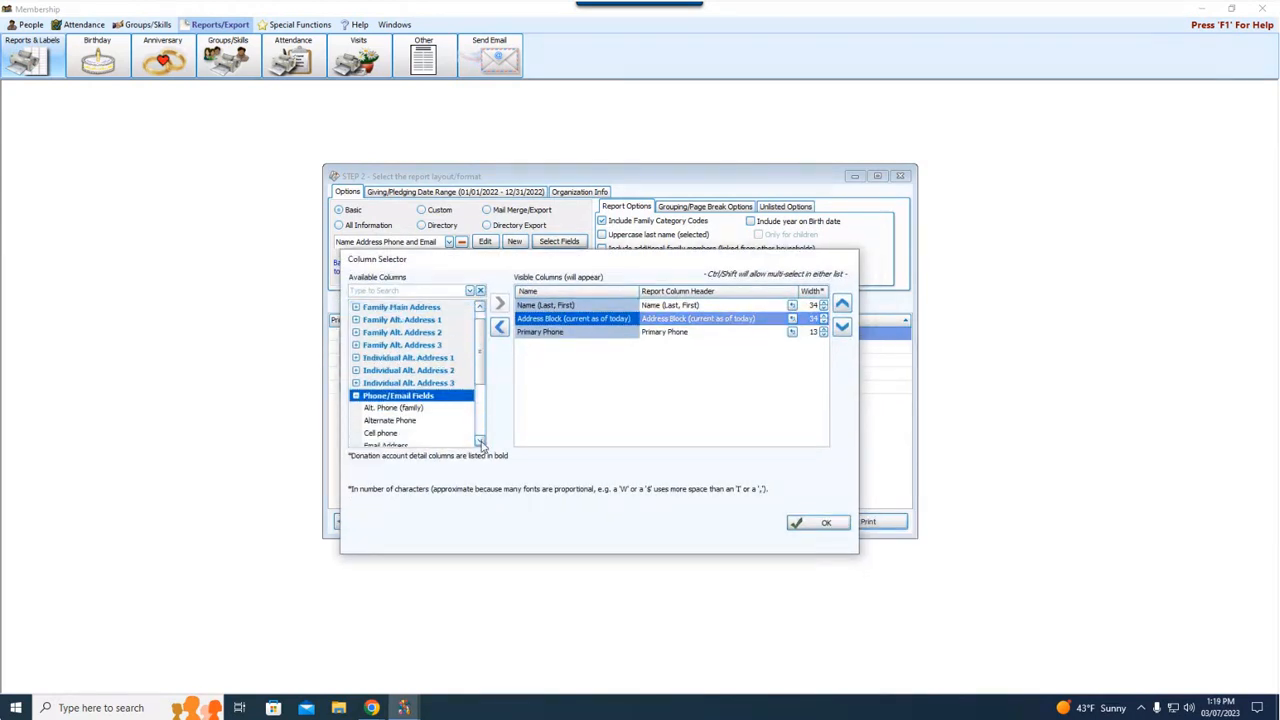
pyautogui.click(480, 441)
pyautogui.click(480, 441)
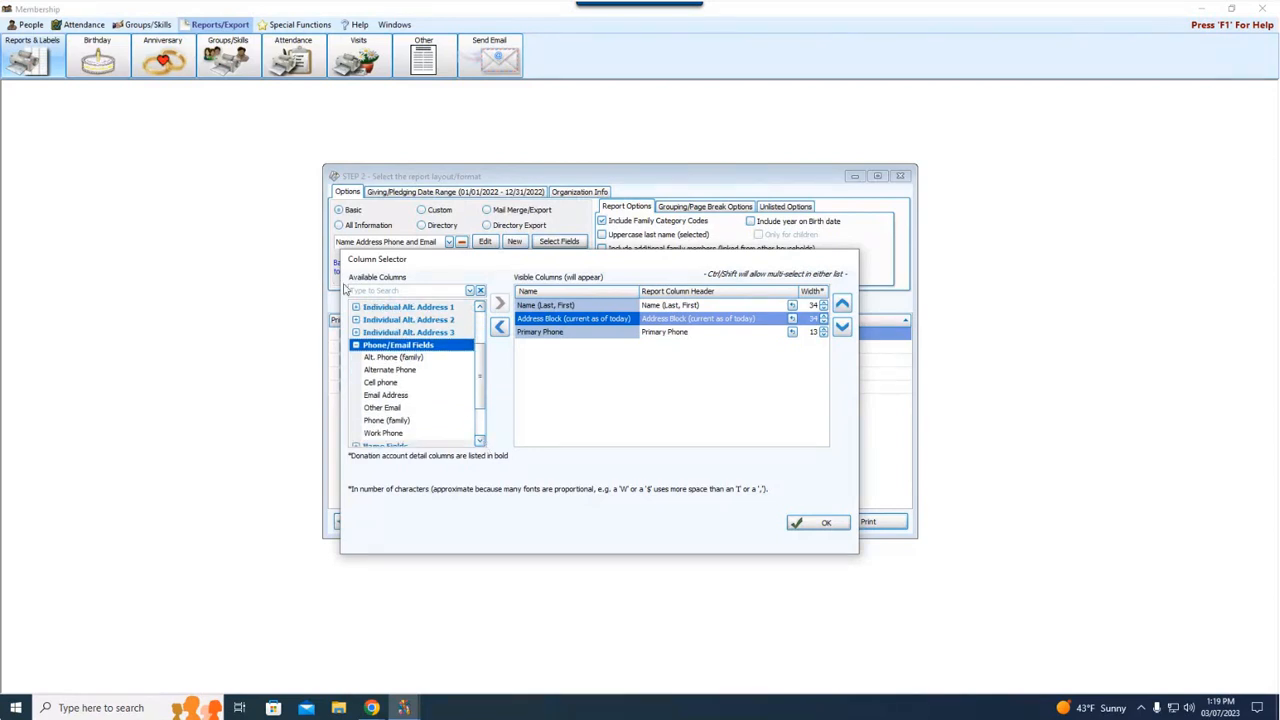
pyautogui.click(396, 396)
pyautogui.click(499, 302)
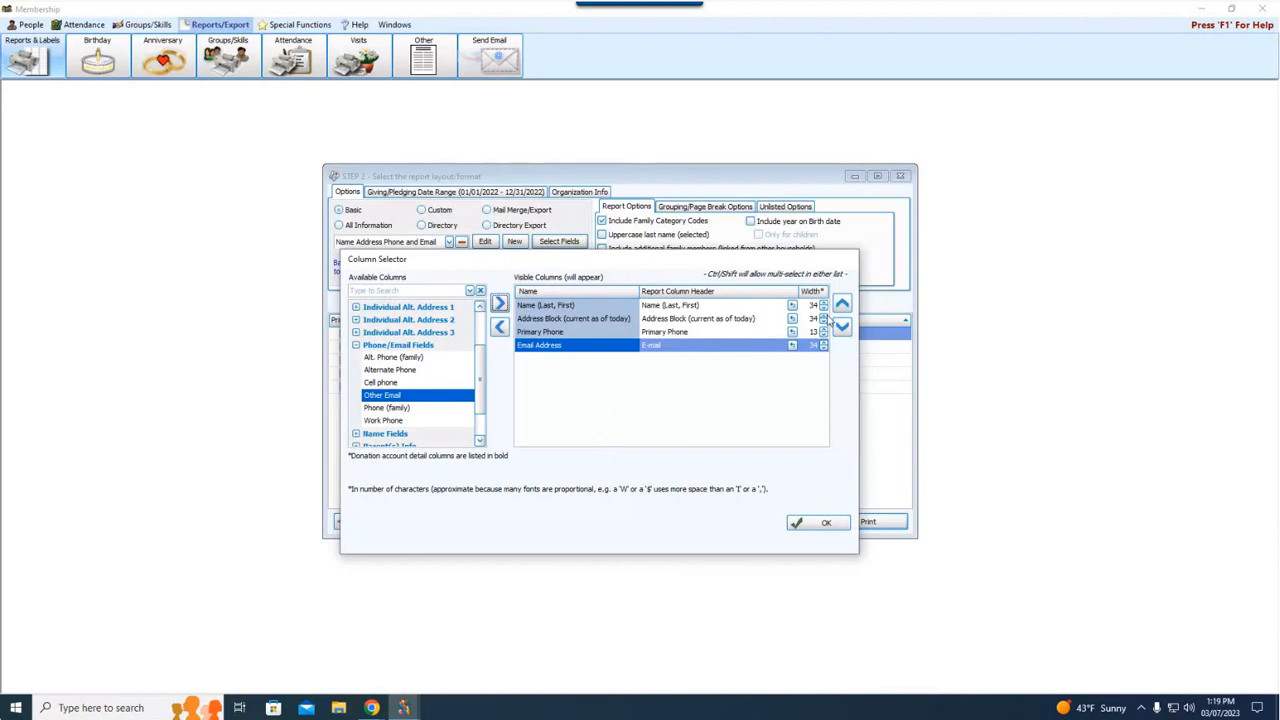
# - Set the Name and Address Block column widths to 25 and the Email Address width to 30, and accept the column selection
pyautogui.click(823, 310)
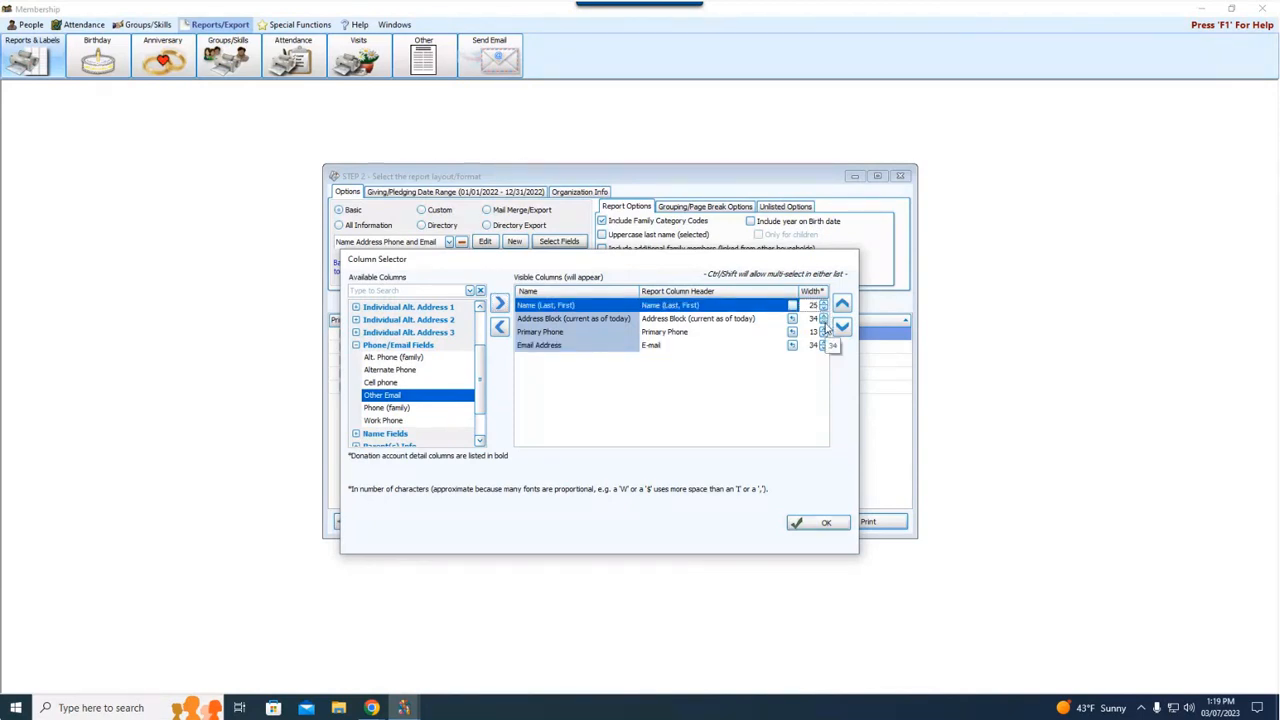
pyautogui.click(824, 322)
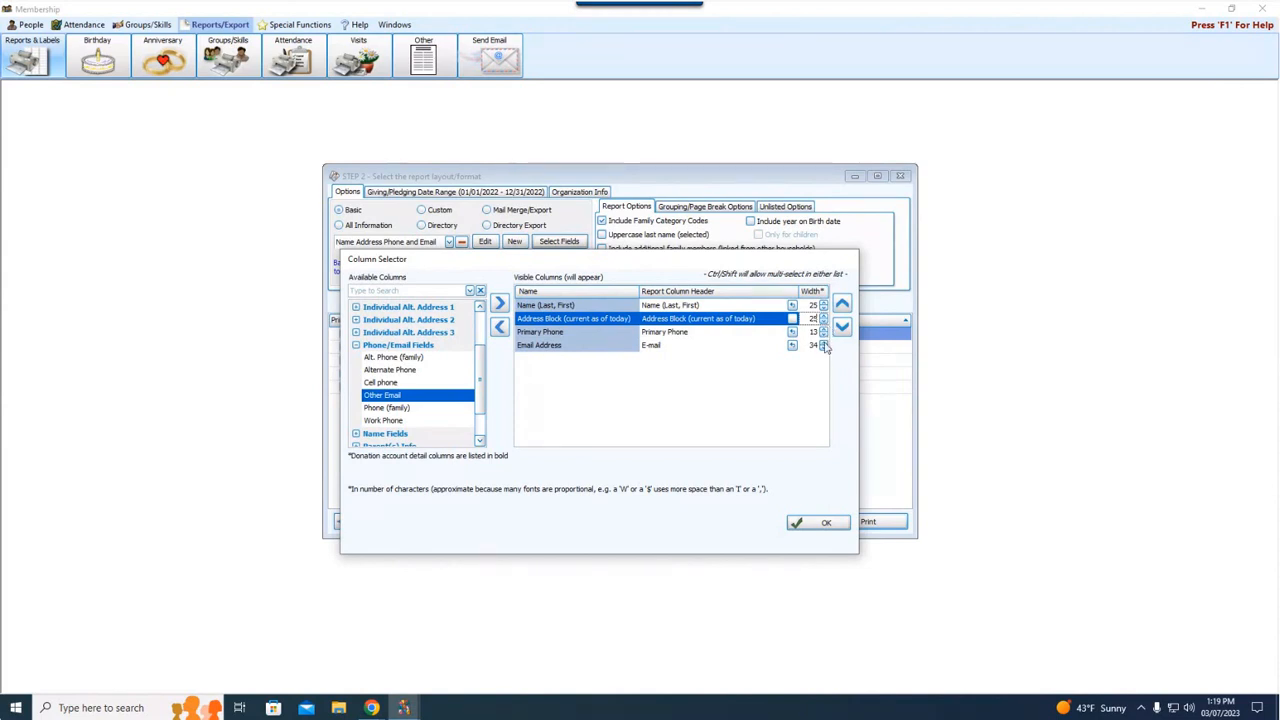
pyautogui.click(825, 349)
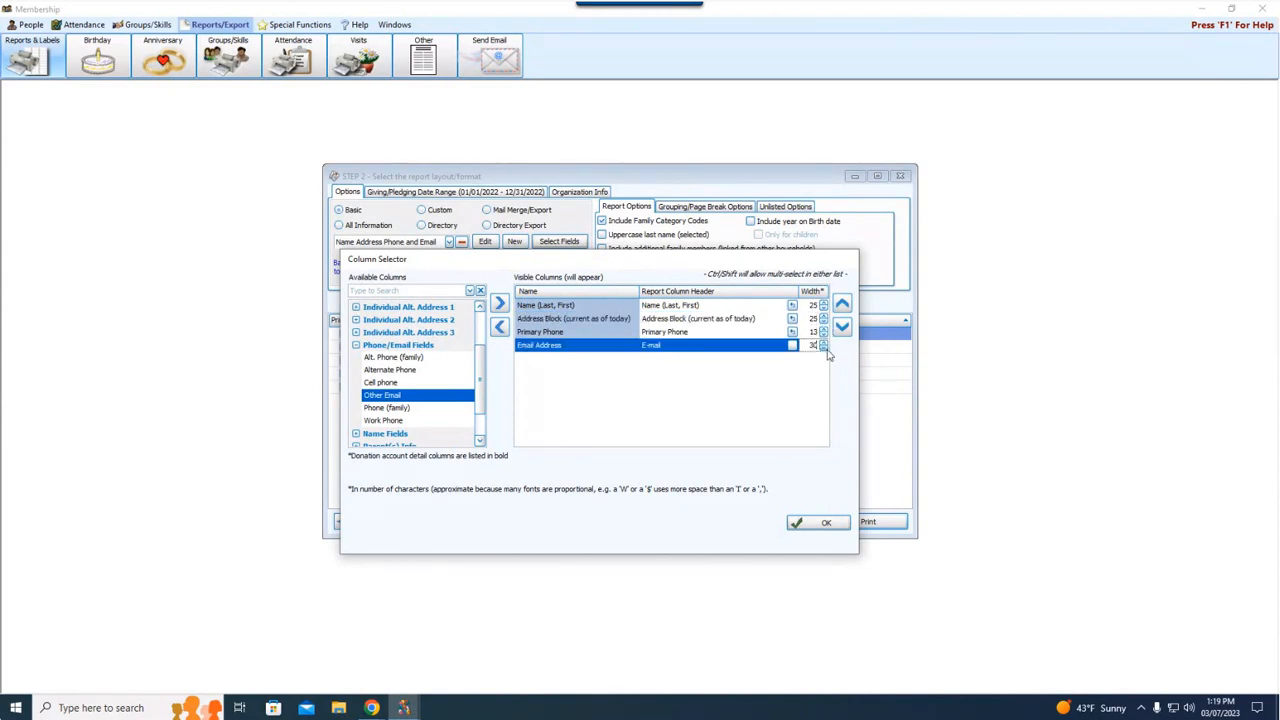
pyautogui.click(838, 525)
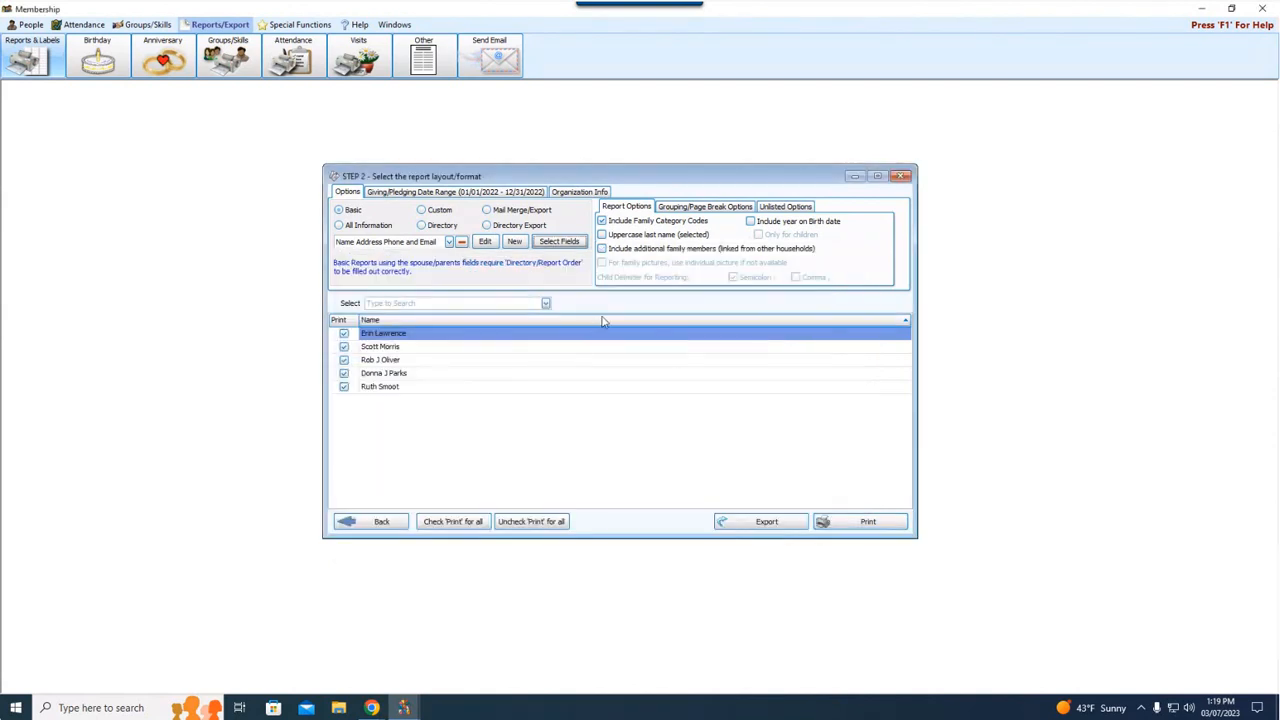
# - Preview the Name Address Phone and Email report and close the preview
pyautogui.click(864, 523)
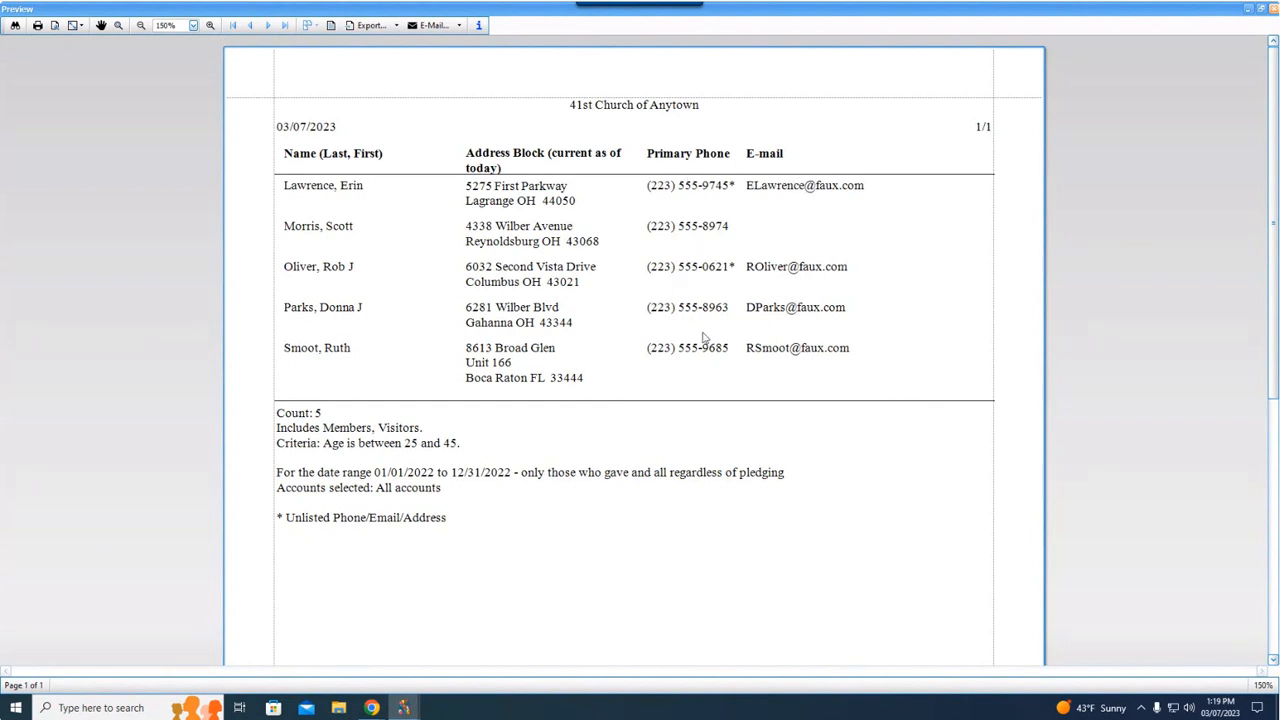
pyautogui.click(1273, 8)
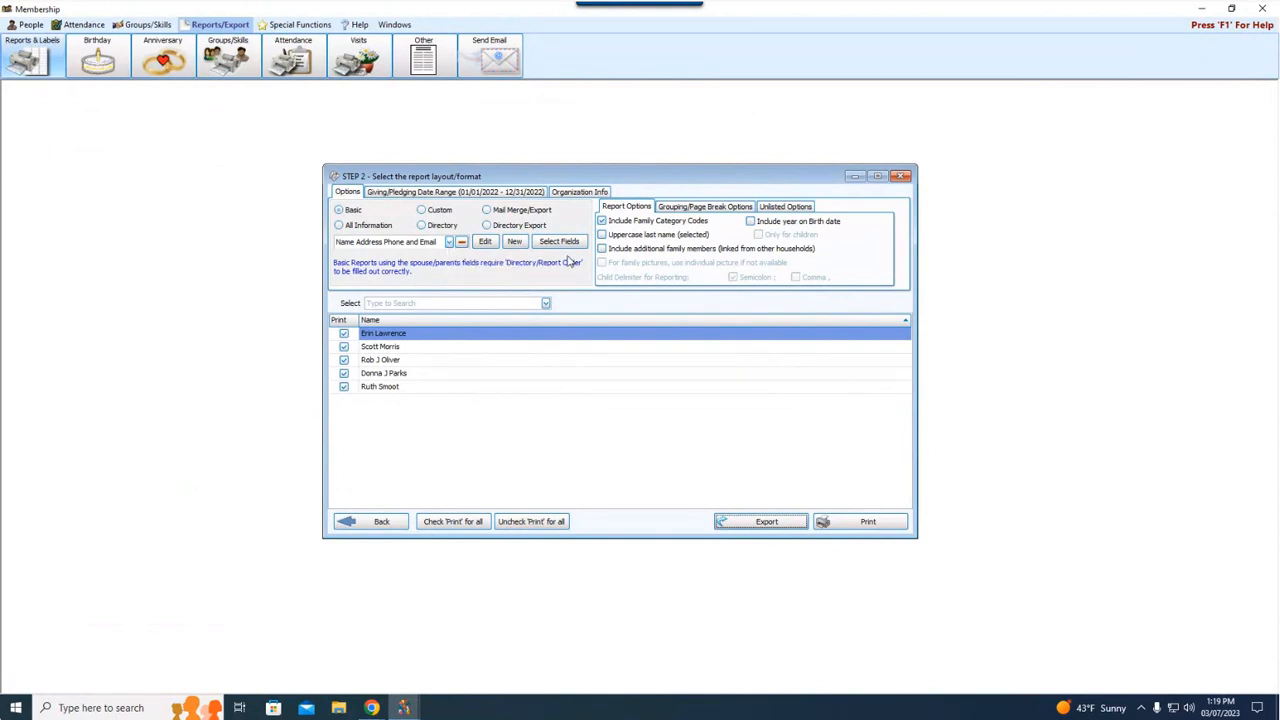
# - Delete the saved Kidventure Birthdates layout from the basic report layouts
pyautogui.click(449, 242)
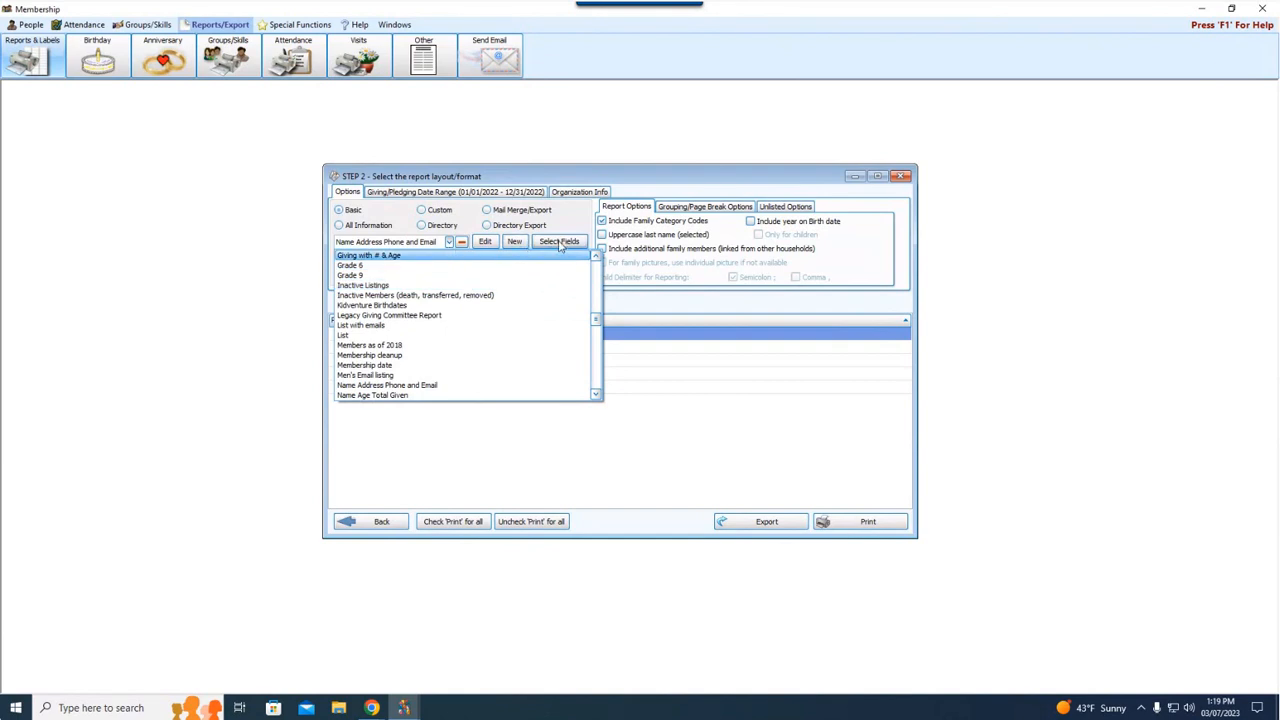
pyautogui.click(564, 395)
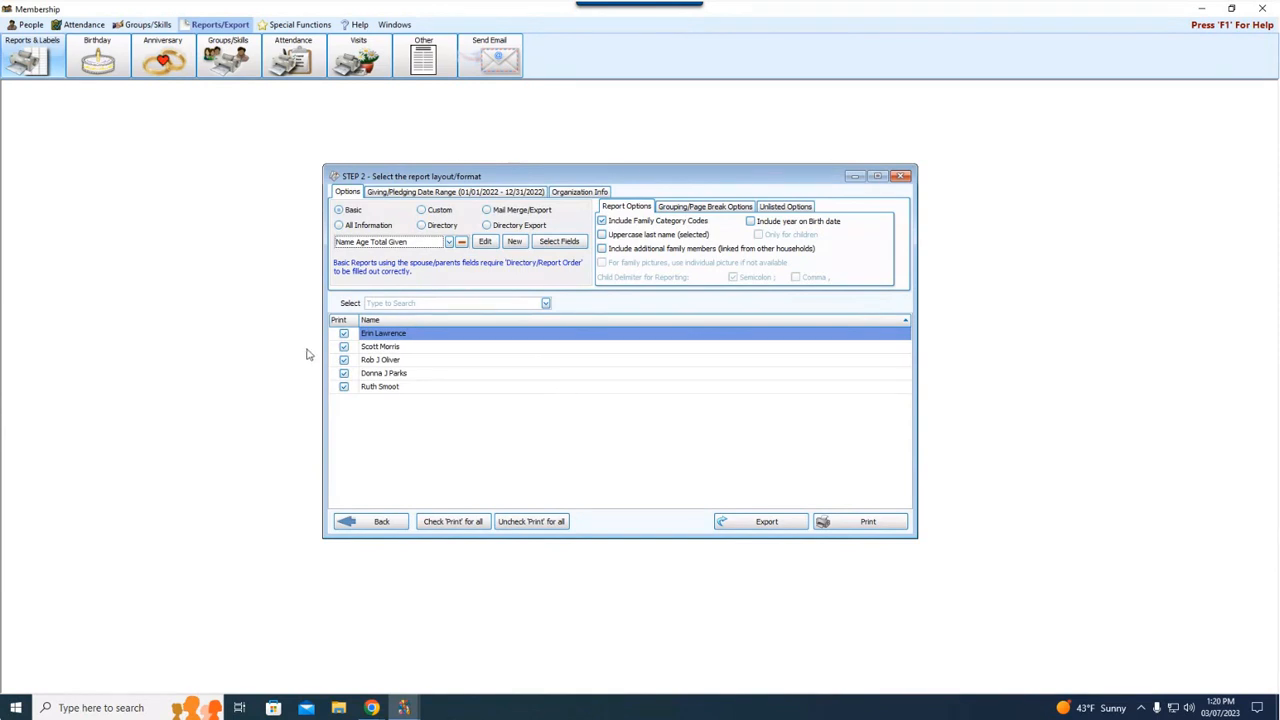
pyautogui.click(449, 243)
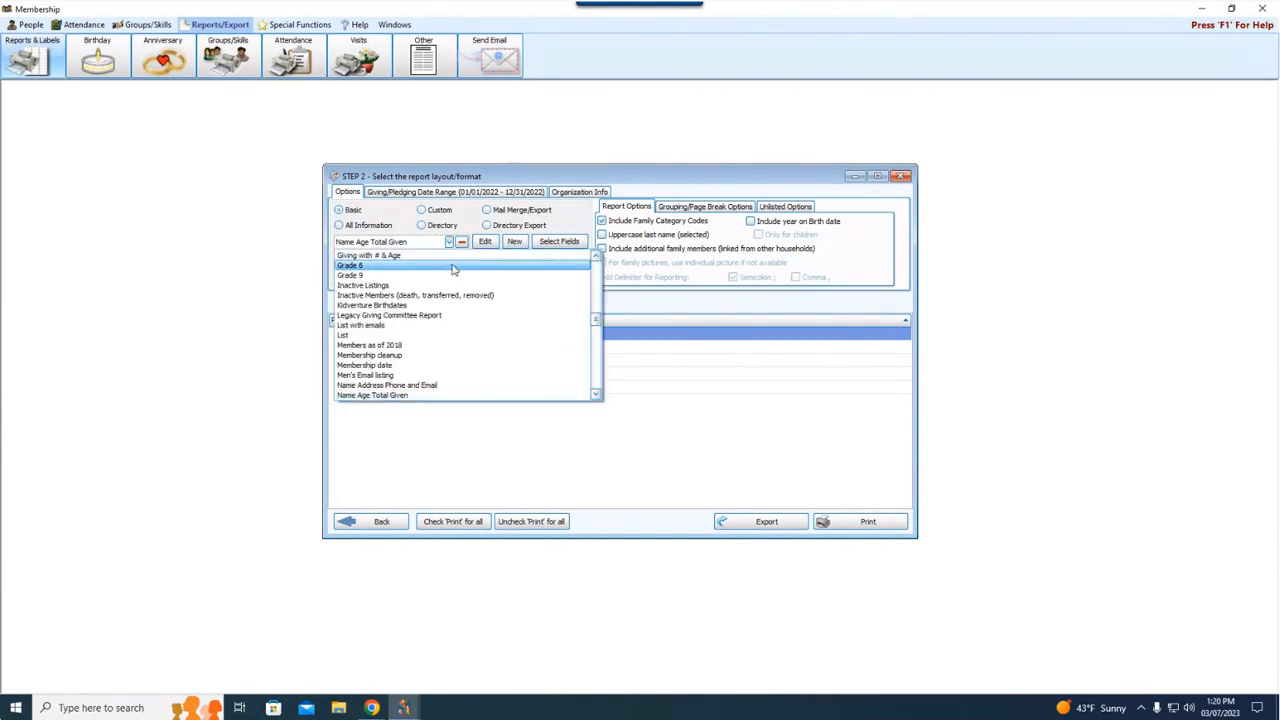
pyautogui.click(465, 306)
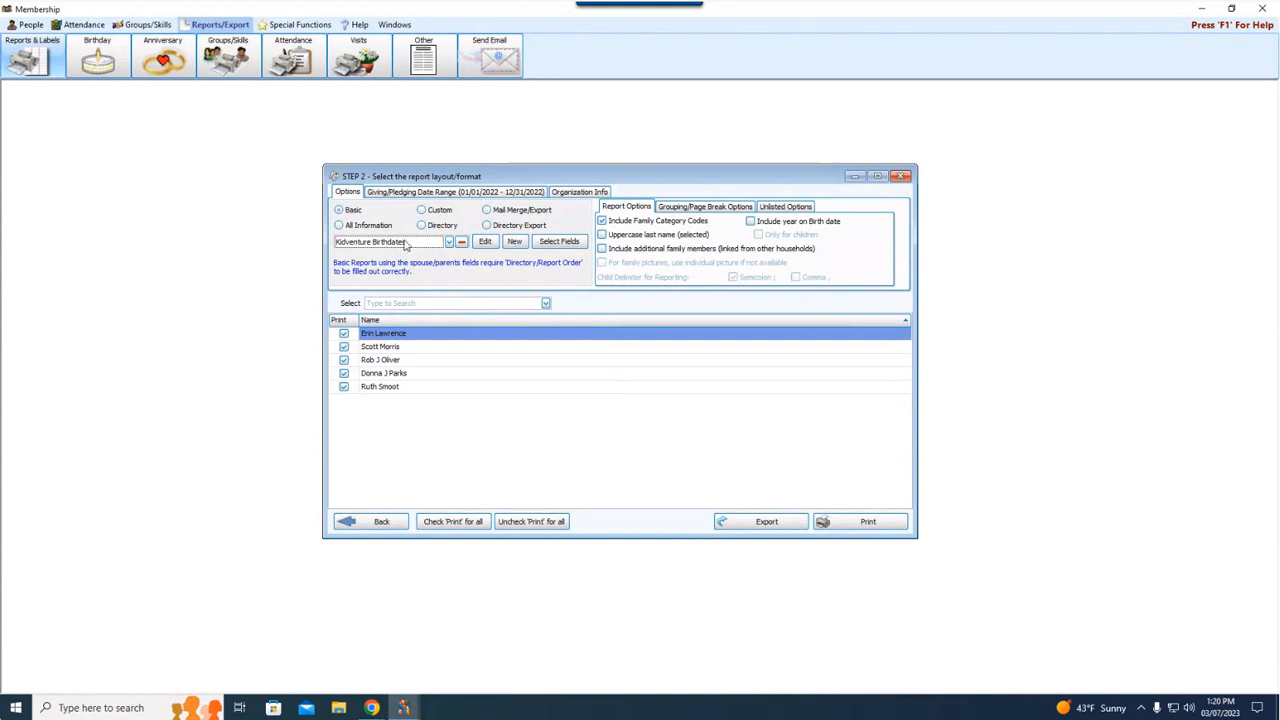
pyautogui.click(462, 243)
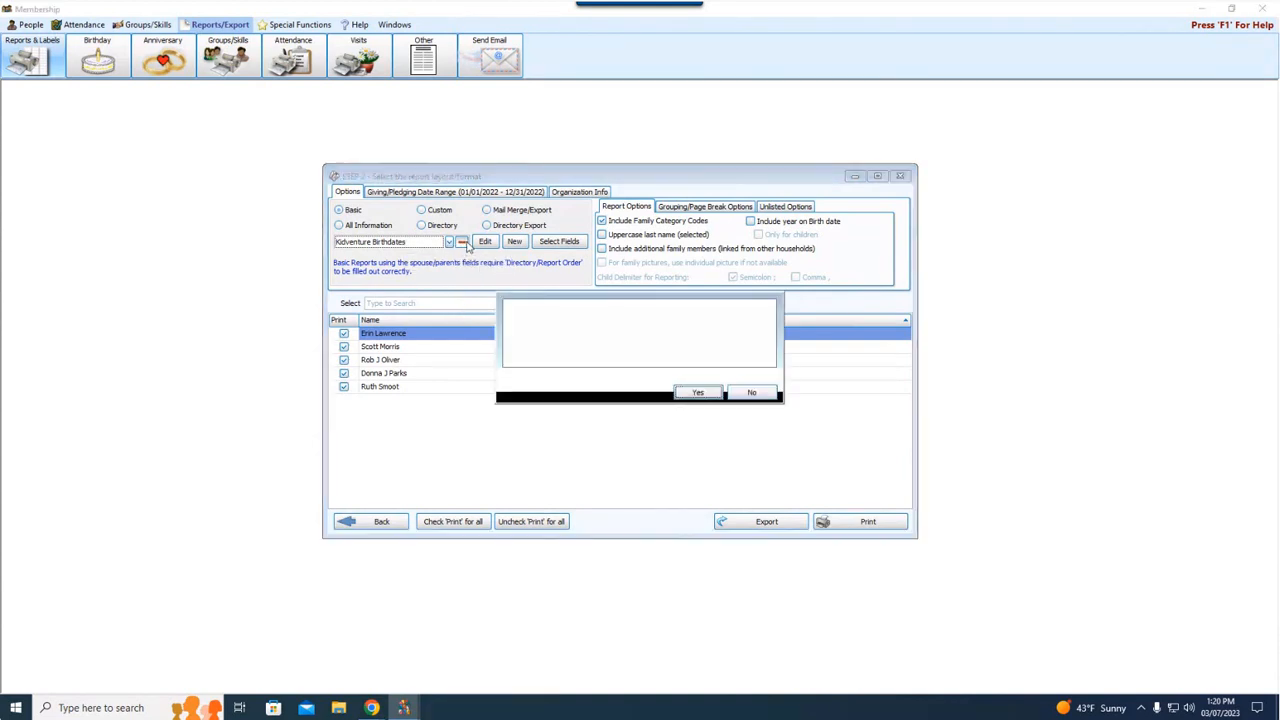
pyautogui.click(700, 392)
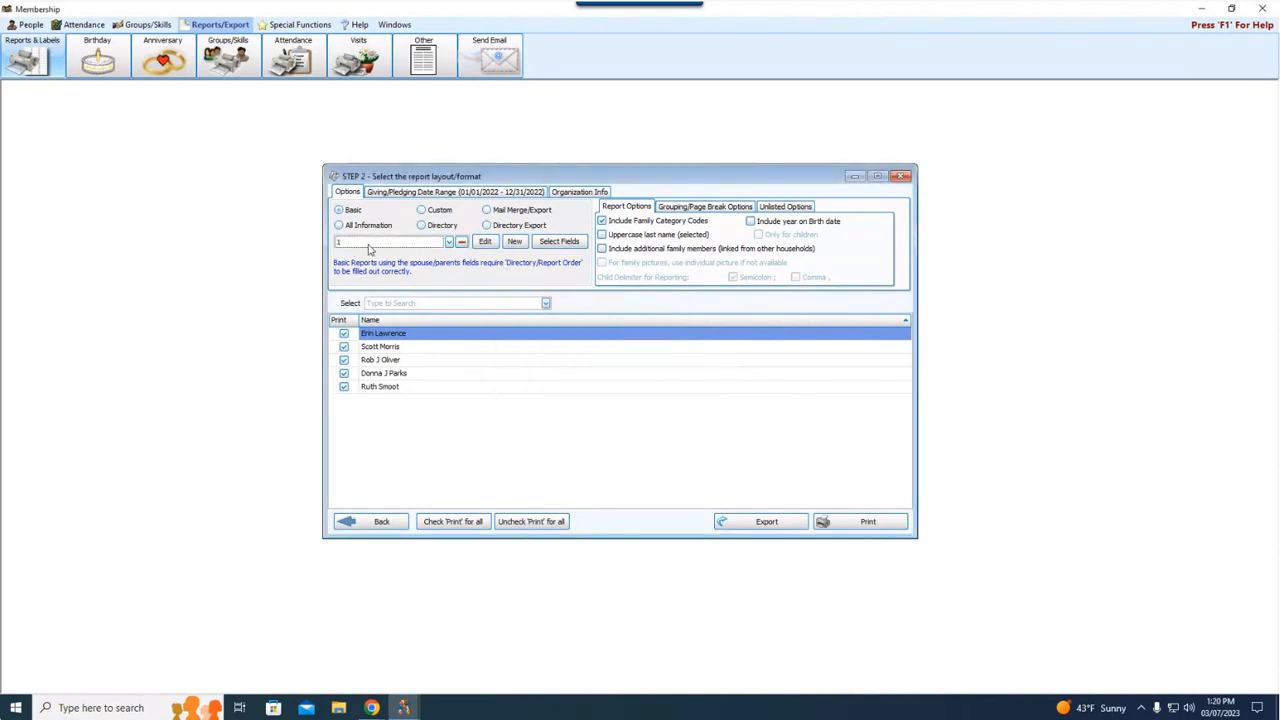
# - Delete the saved report layout named 1 and check the start of the layout list
pyautogui.click(462, 243)
pyautogui.click(700, 392)
pyautogui.click(449, 242)
pyautogui.moveTo(596, 273)
pyautogui.mouseDown()
pyautogui.moveTo(604, 322)
pyautogui.moveTo(594, 262)
pyautogui.mouseUp()
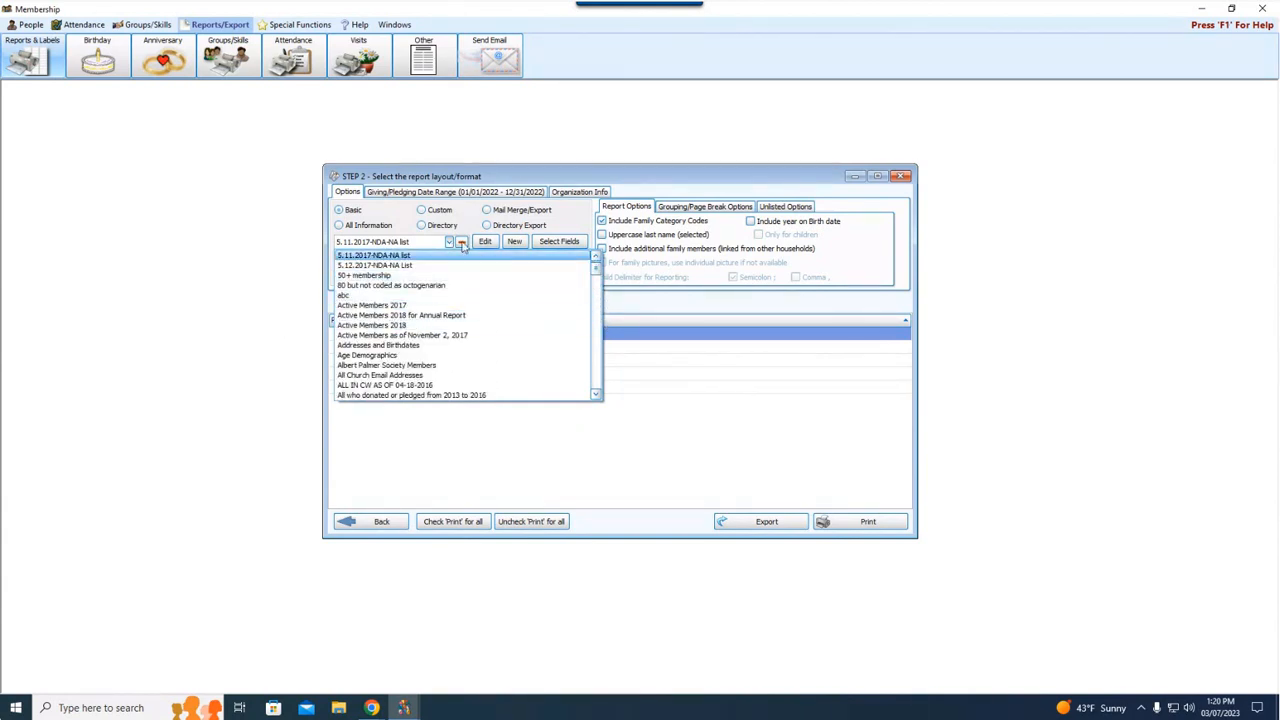
pyautogui.click(792, 420)
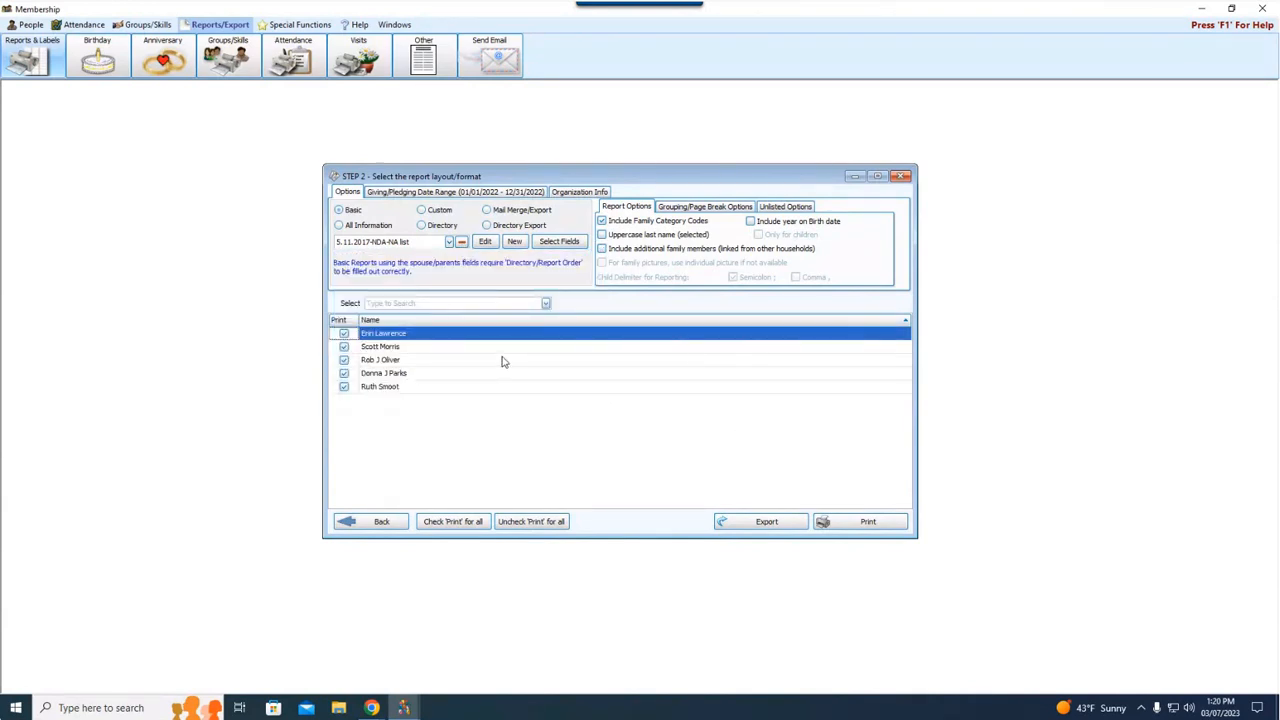
# - Choose the saved Name only report layout
pyautogui.click(449, 242)
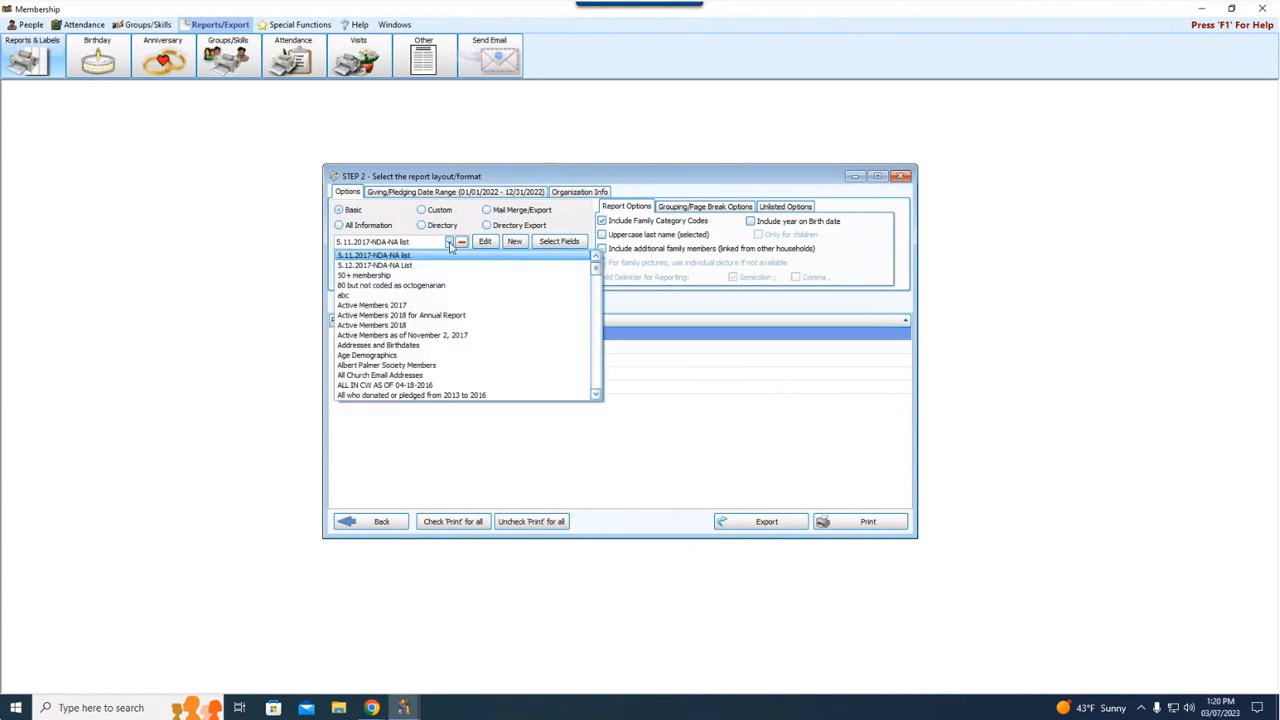
pyautogui.scroll(-10, 537, 349)
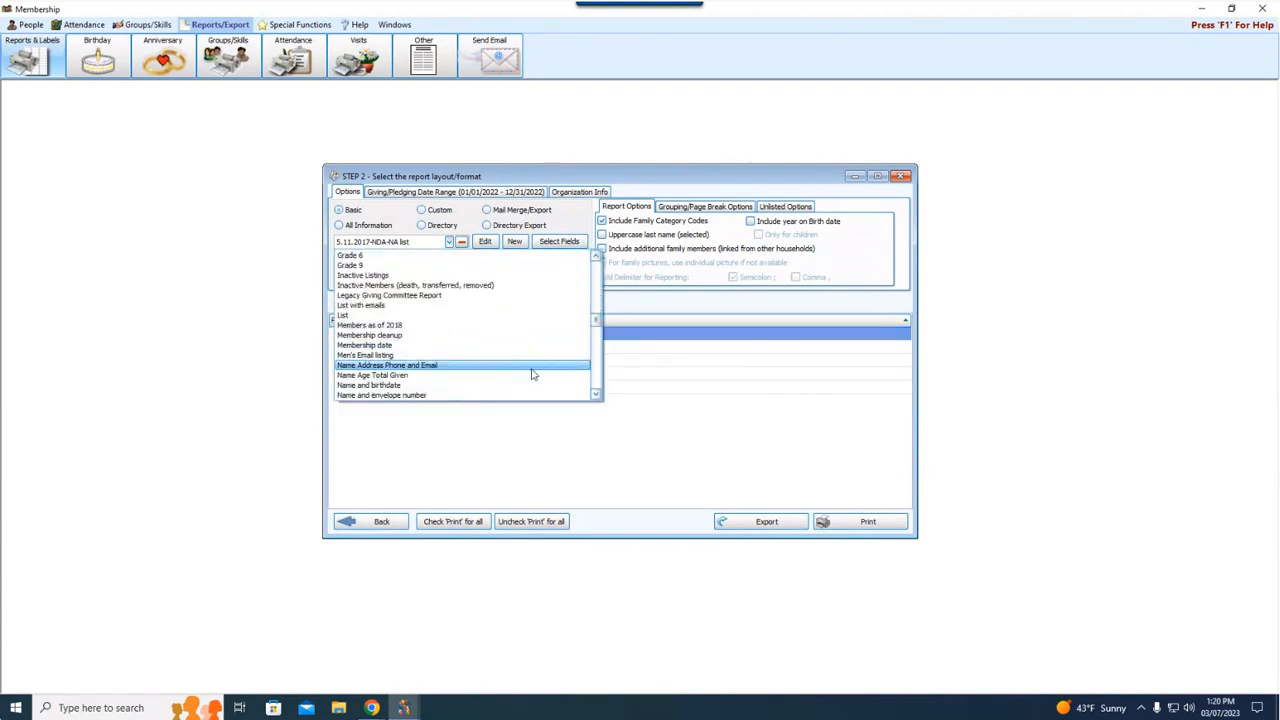
pyautogui.click(597, 395)
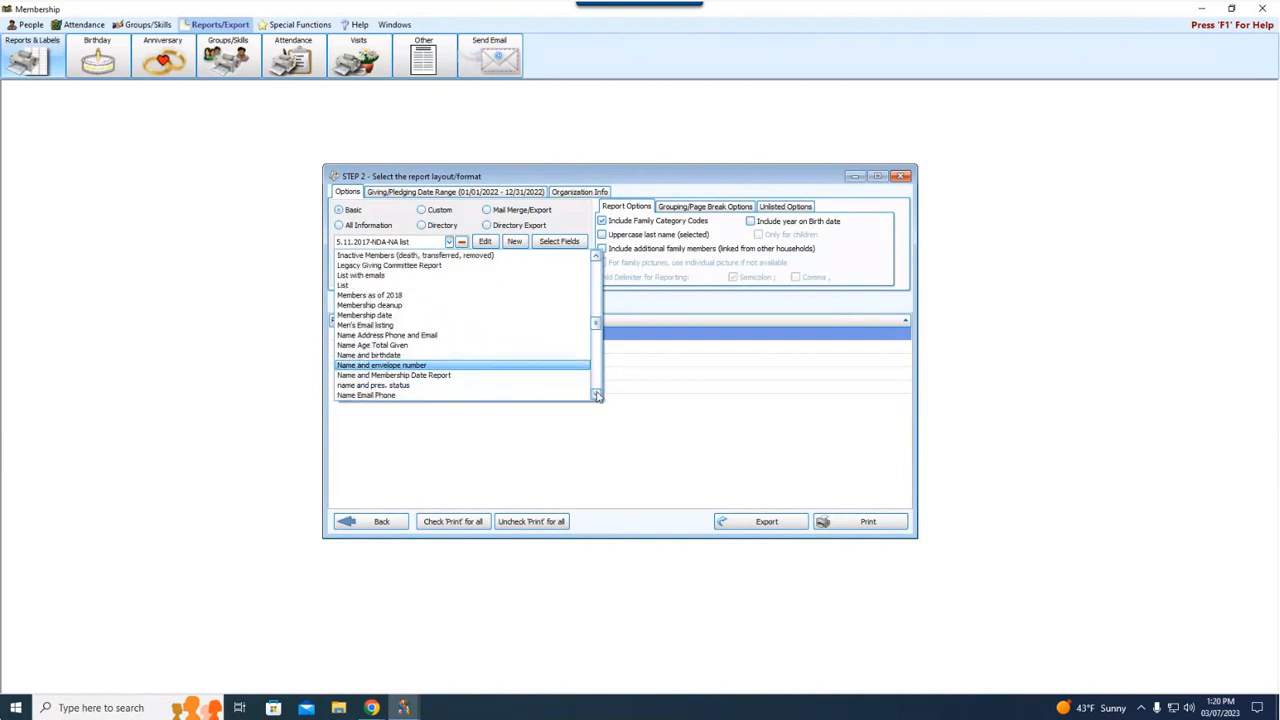
pyautogui.click(388, 386)
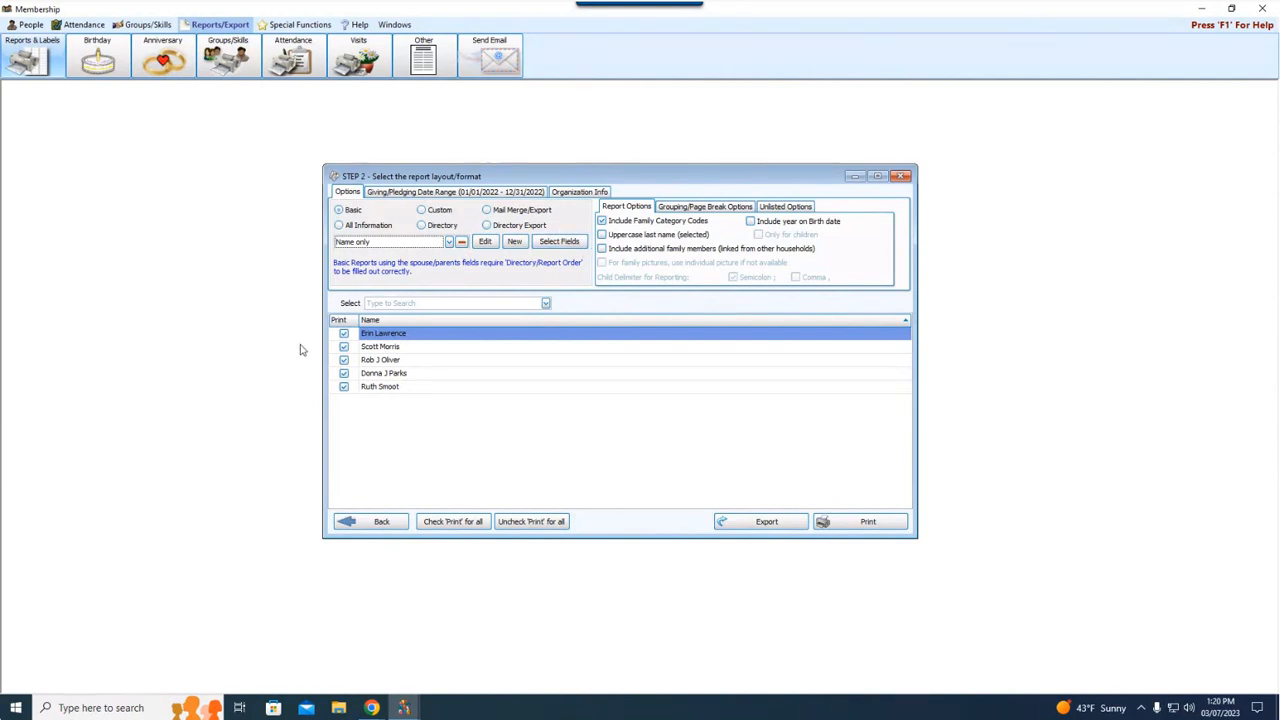
# - Remove the Address Block and Primary Phone columns from the Name only layout's visible columns
pyautogui.click(551, 242)
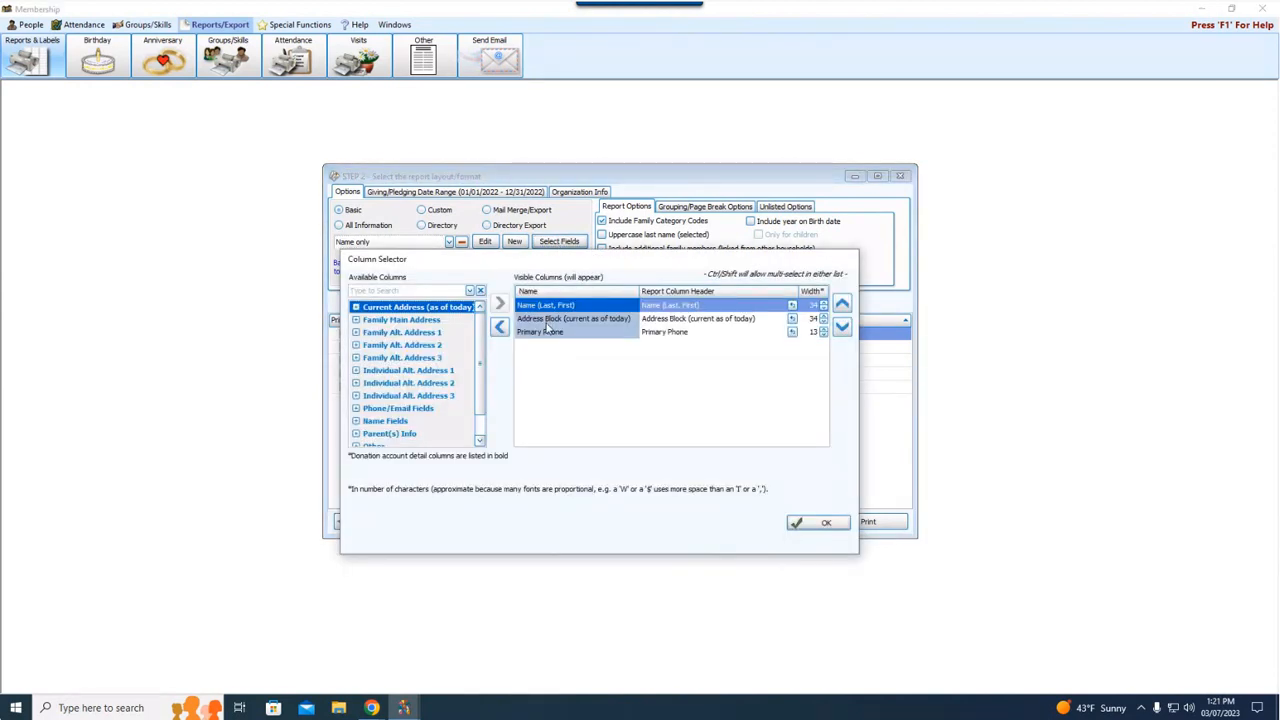
pyautogui.click(549, 320)
pyautogui.click(500, 327)
pyautogui.click(546, 319)
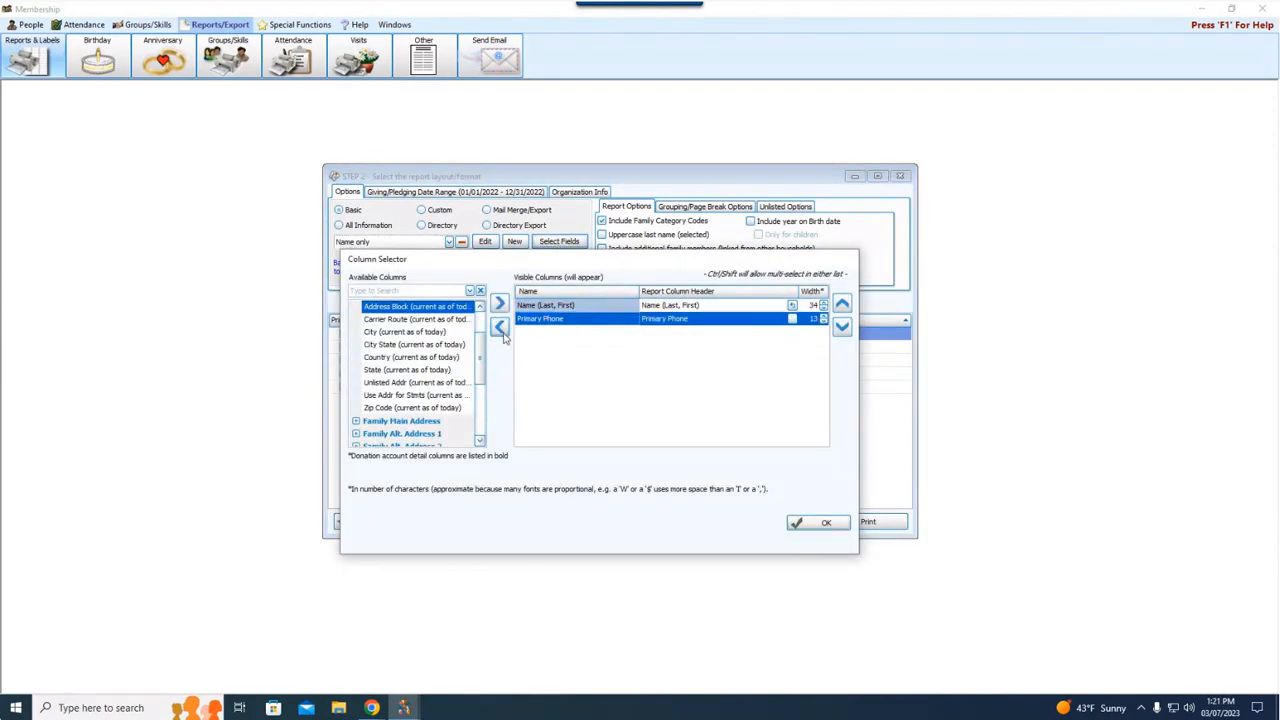
pyautogui.click(502, 330)
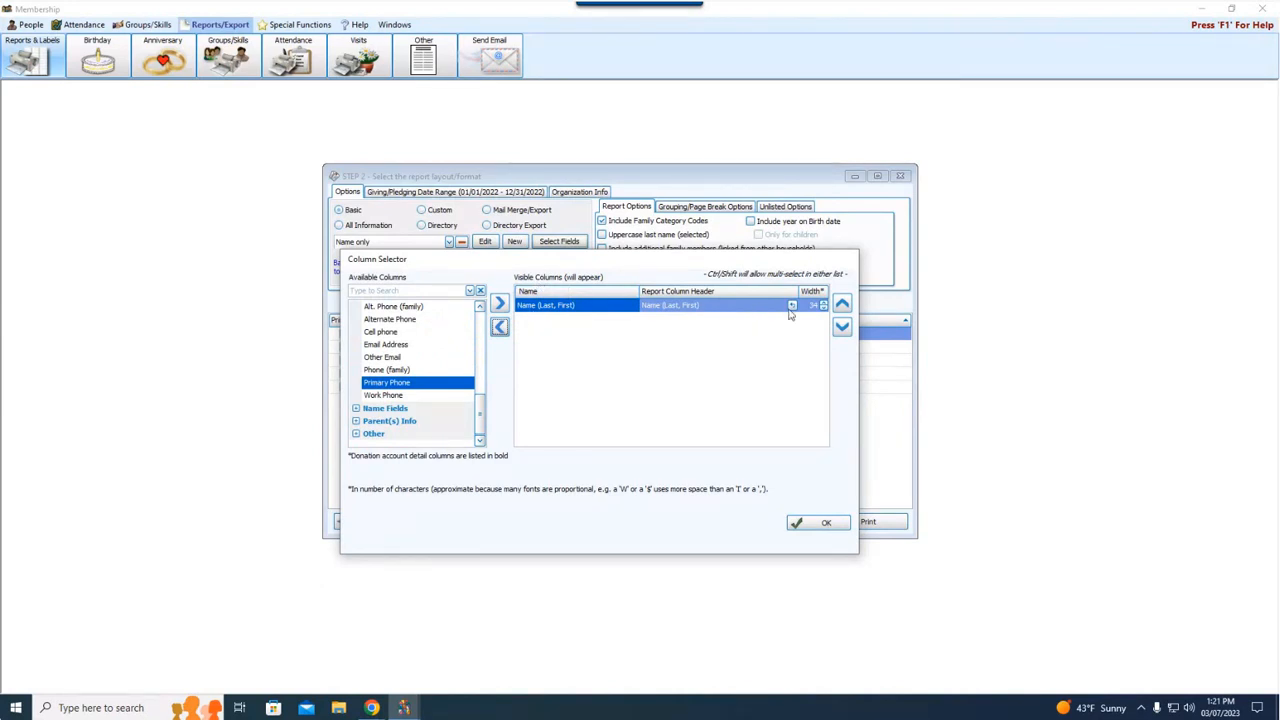
# - Set the Name (Last, First) column width to 25, accept the columns, and preview the Name only report before closing the preview
pyautogui.click(825, 309)
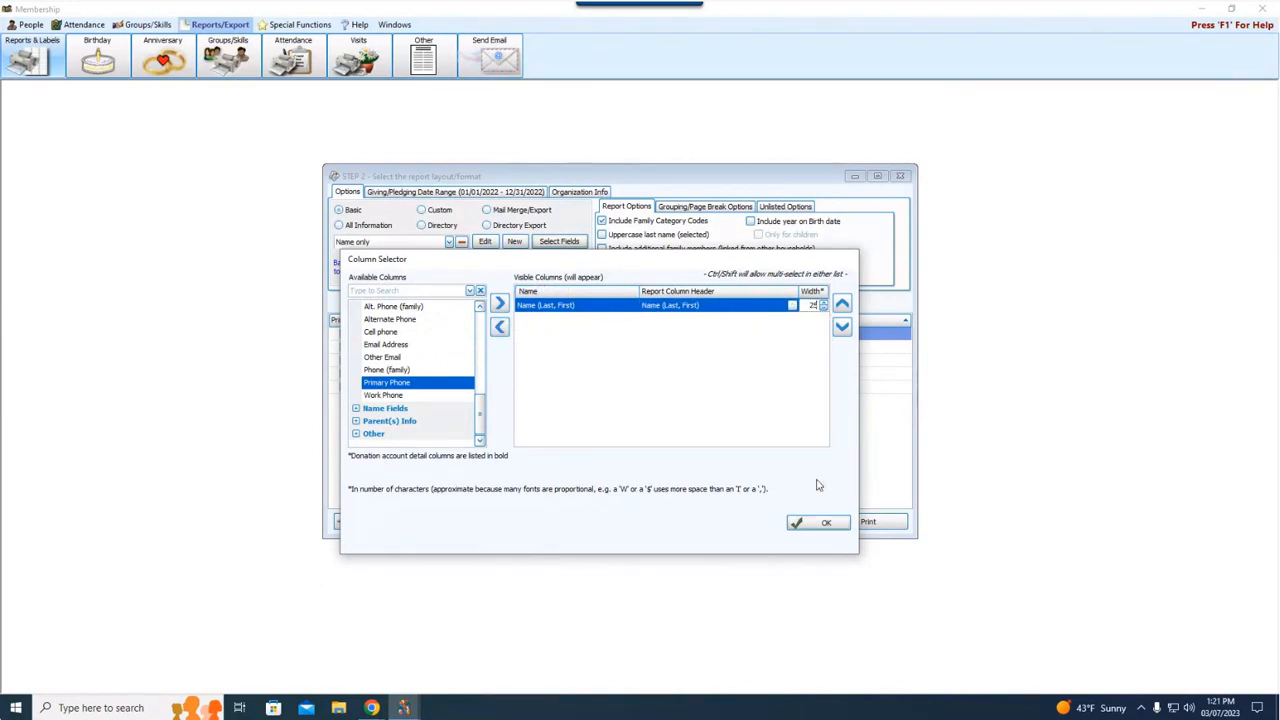
pyautogui.click(840, 527)
pyautogui.click(886, 521)
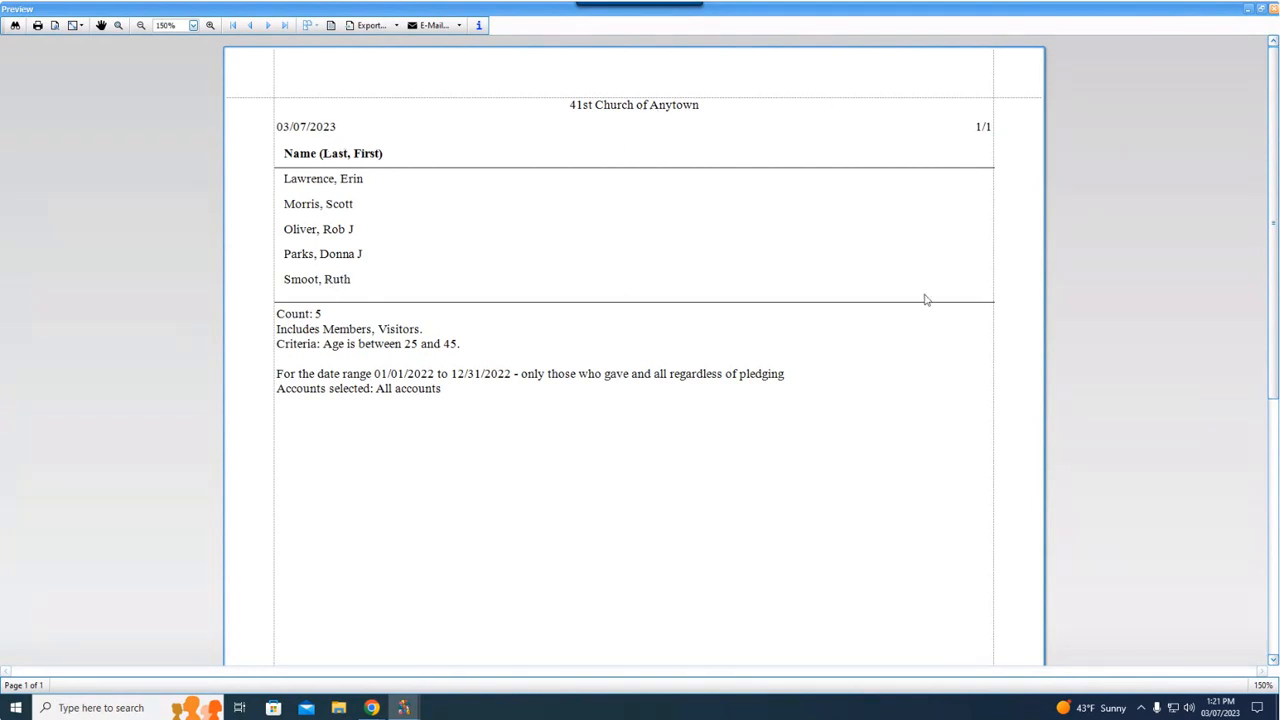
pyautogui.click(1273, 8)
# - Go back to the report selection, remove the 2022 giving criterion and the age criterion, and proceed to the layout step
pyautogui.click(375, 520)
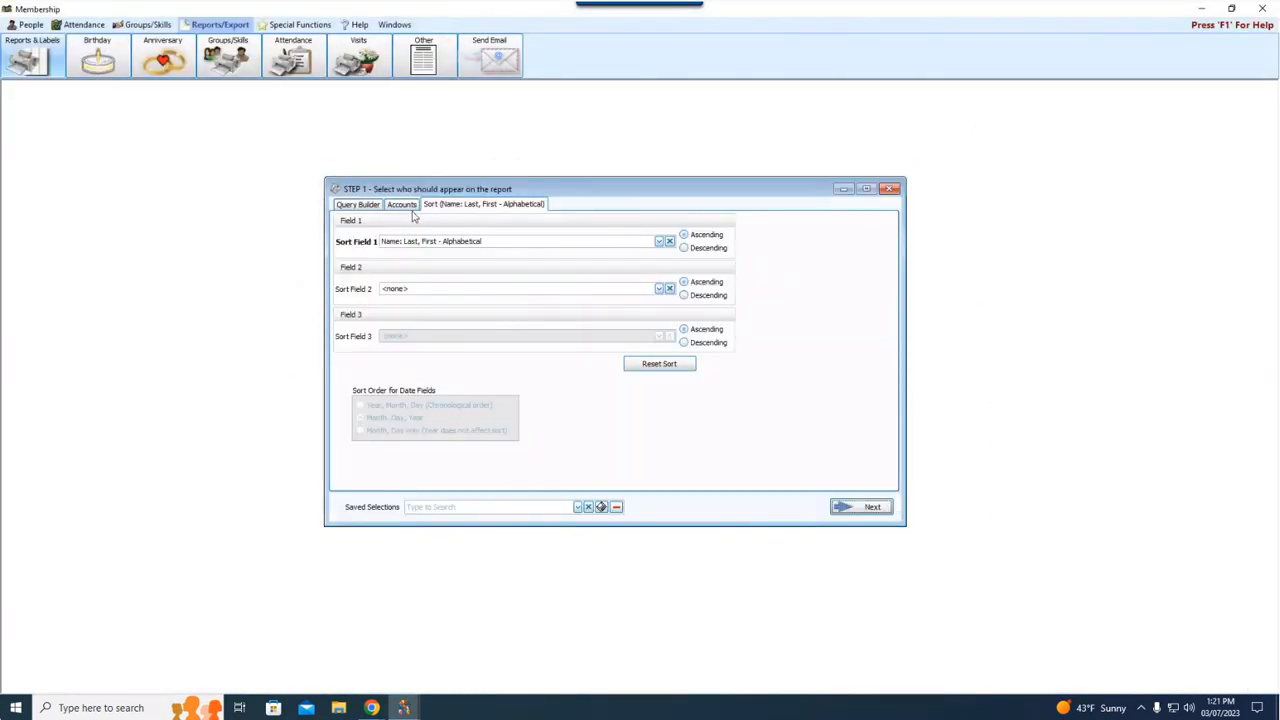
pyautogui.click(360, 205)
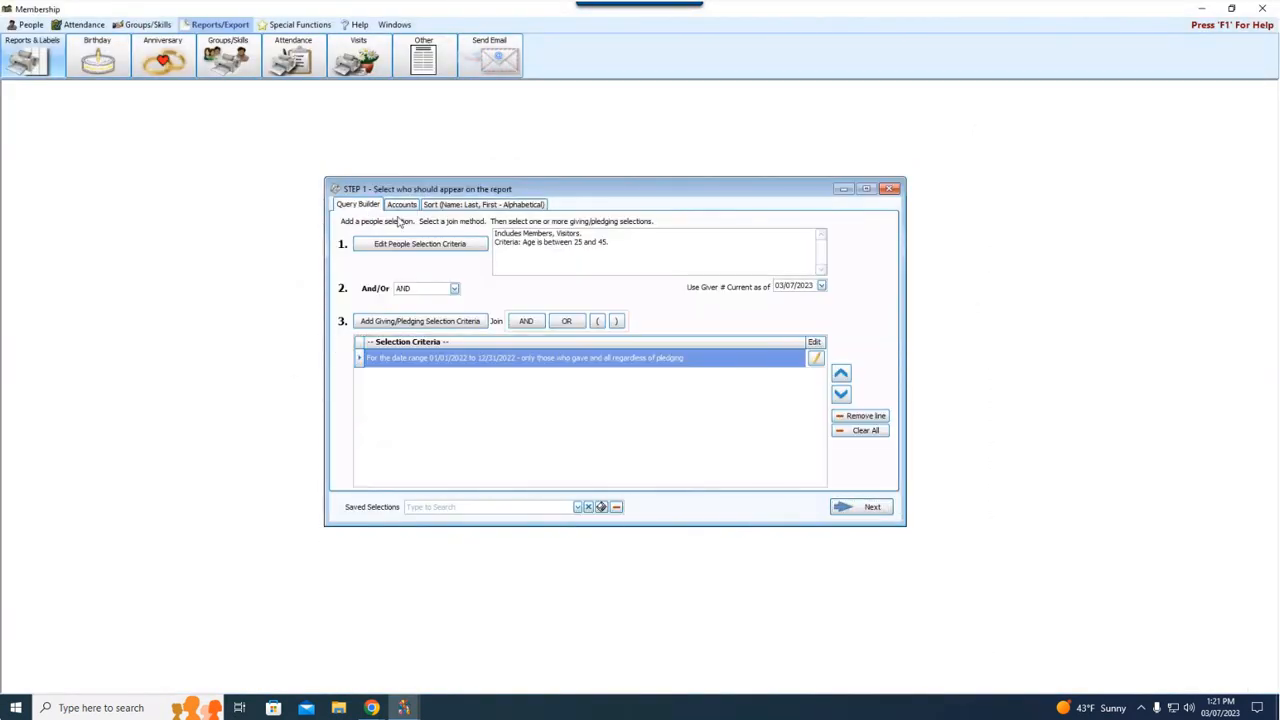
pyautogui.click(868, 418)
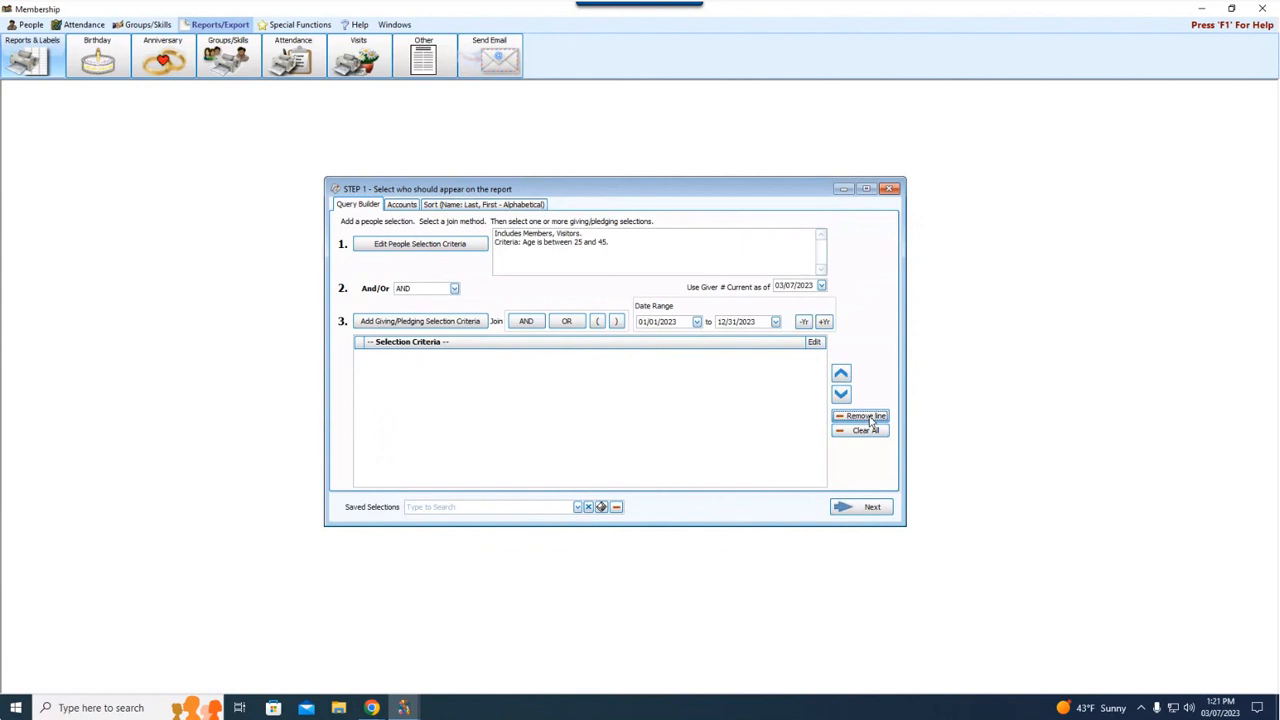
pyautogui.click(421, 246)
pyautogui.click(736, 393)
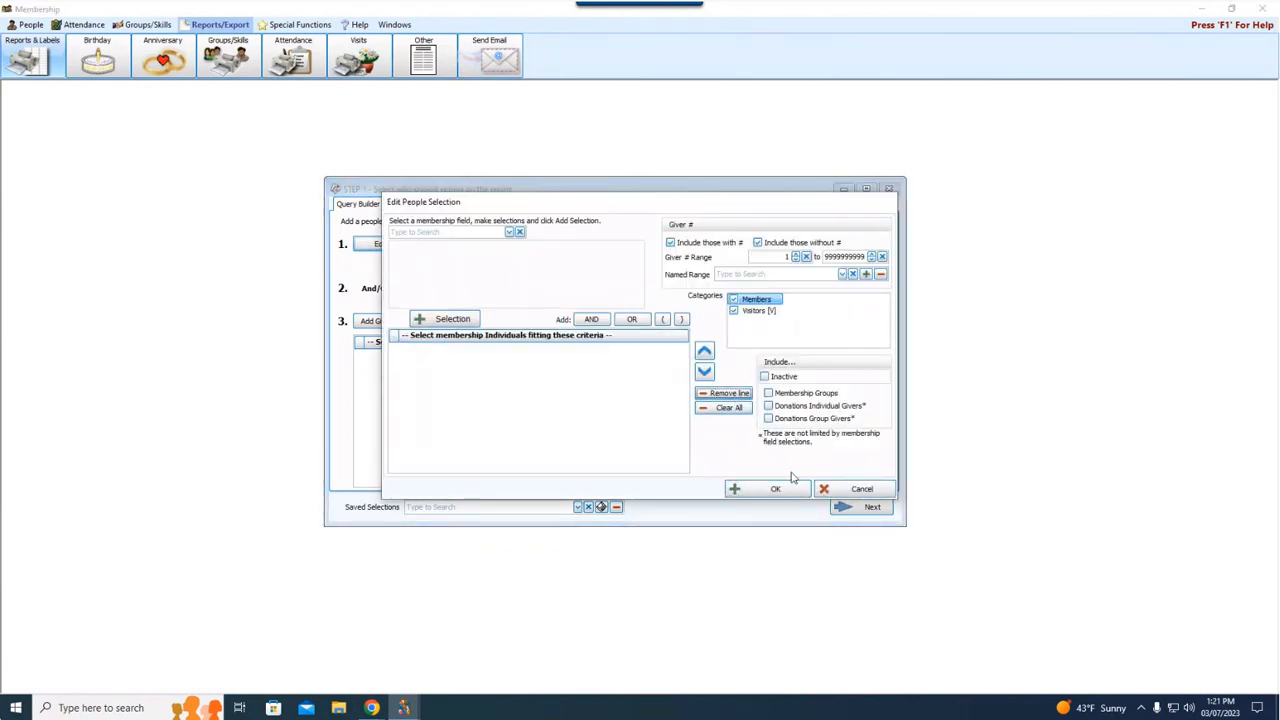
pyautogui.click(790, 490)
pyautogui.click(866, 508)
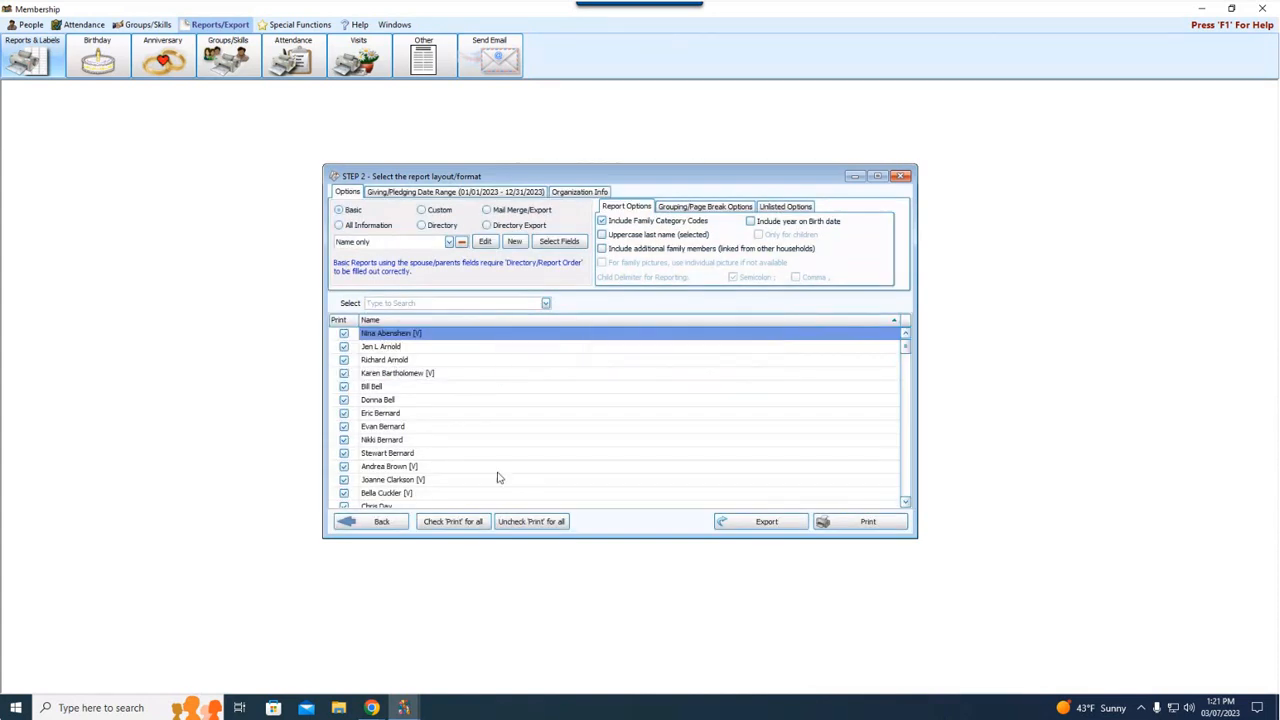
# - Preview the Name only report, look through its pages to see how the single name column is laid out, and close the preview
pyautogui.click(845, 526)
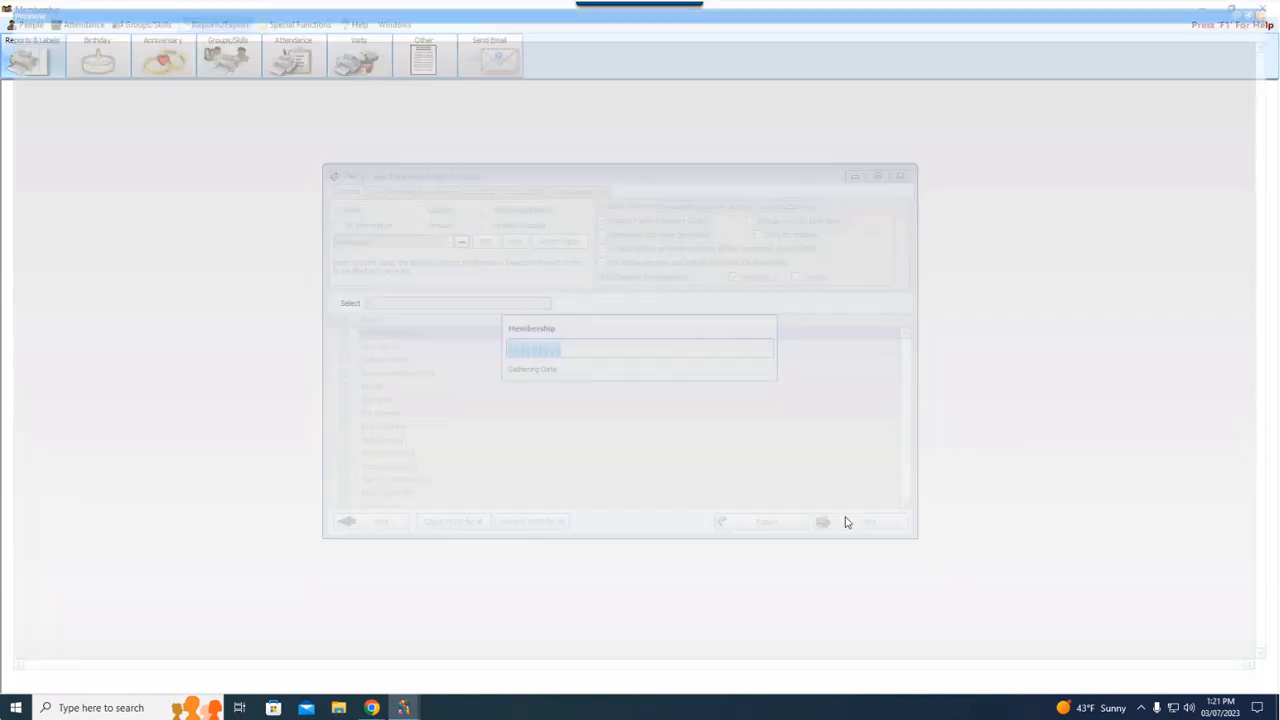
pyautogui.scroll(-2, 374, 229)
pyautogui.scroll(-10, 372, 229)
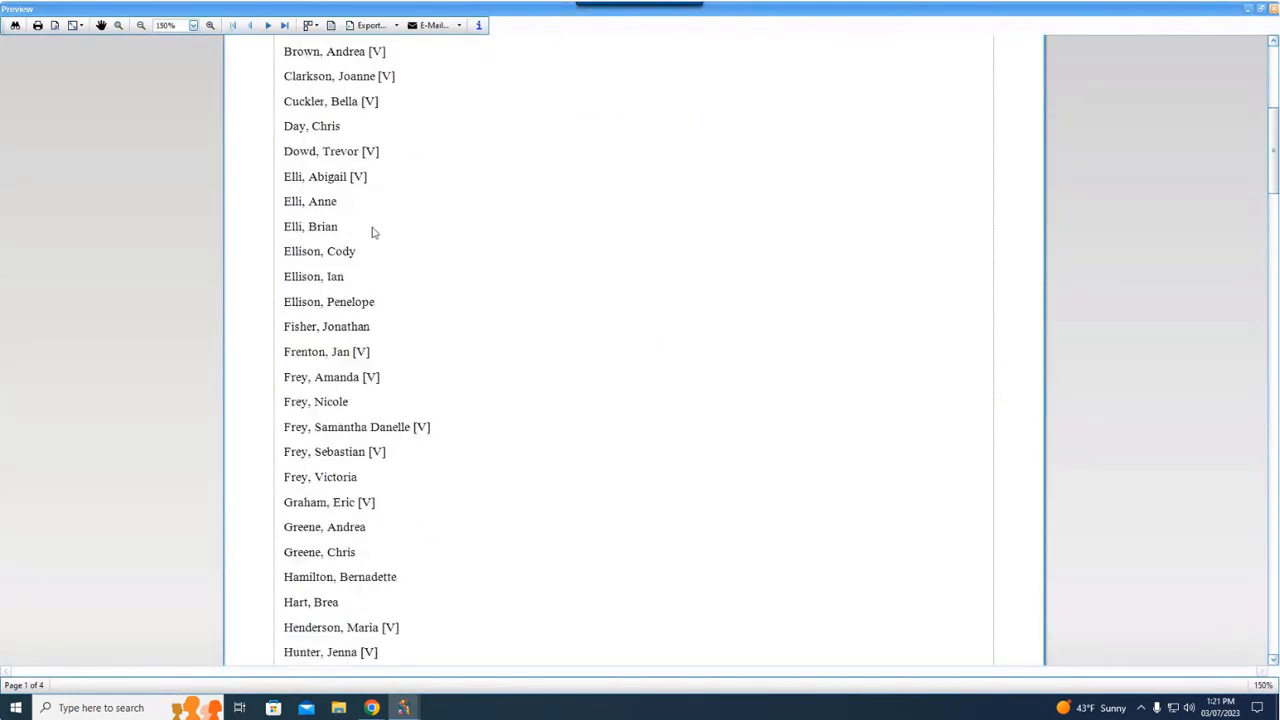
pyautogui.scroll(-15, 372, 233)
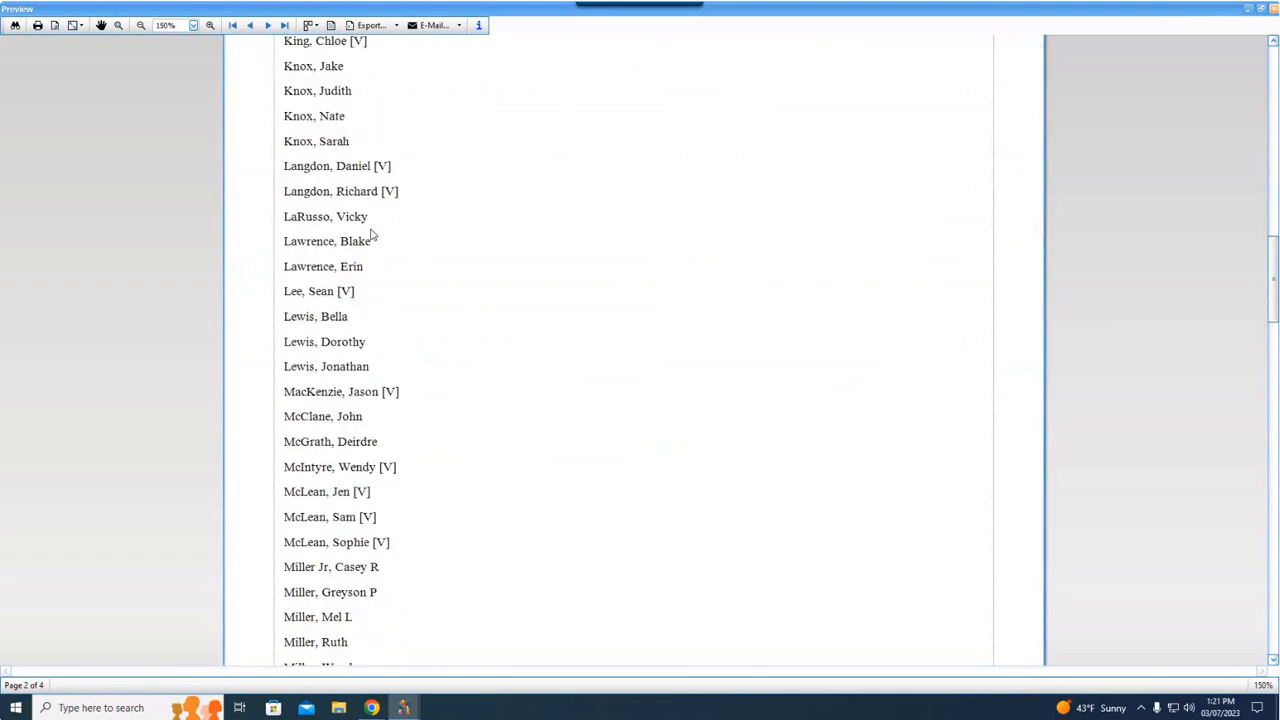
pyautogui.scroll(-2, 368, 248)
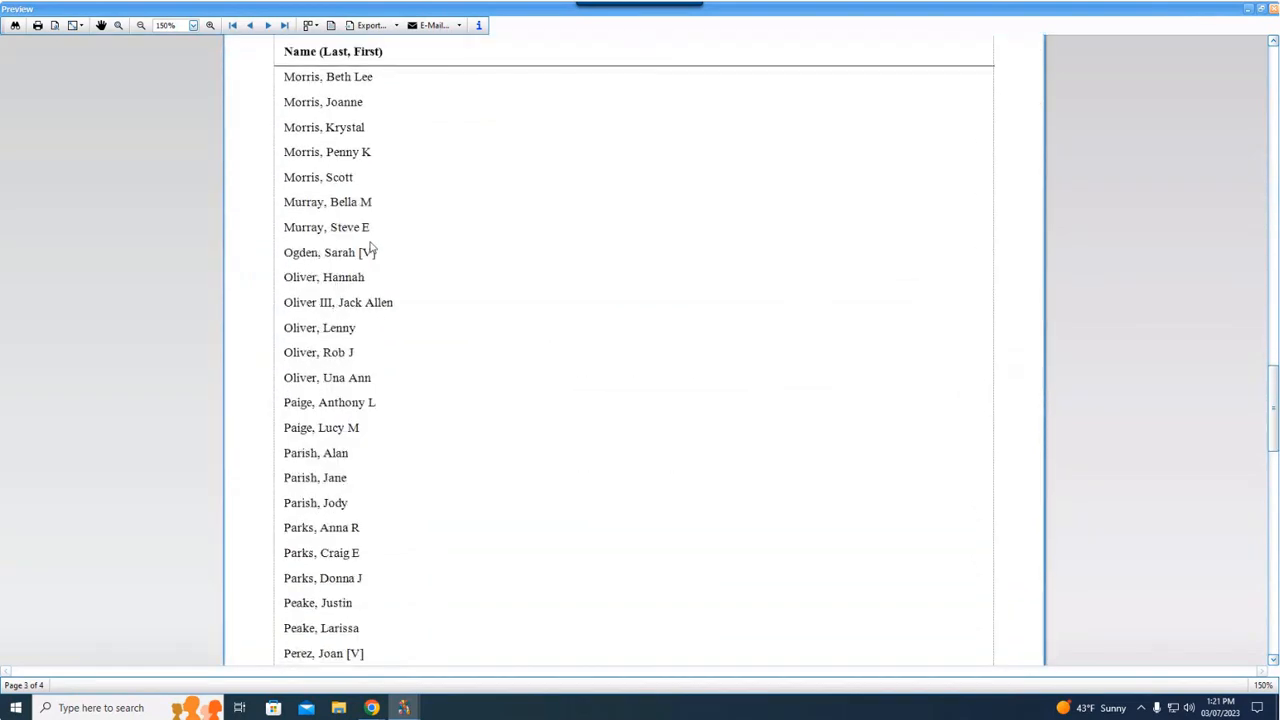
pyautogui.scroll(11, 390, 268)
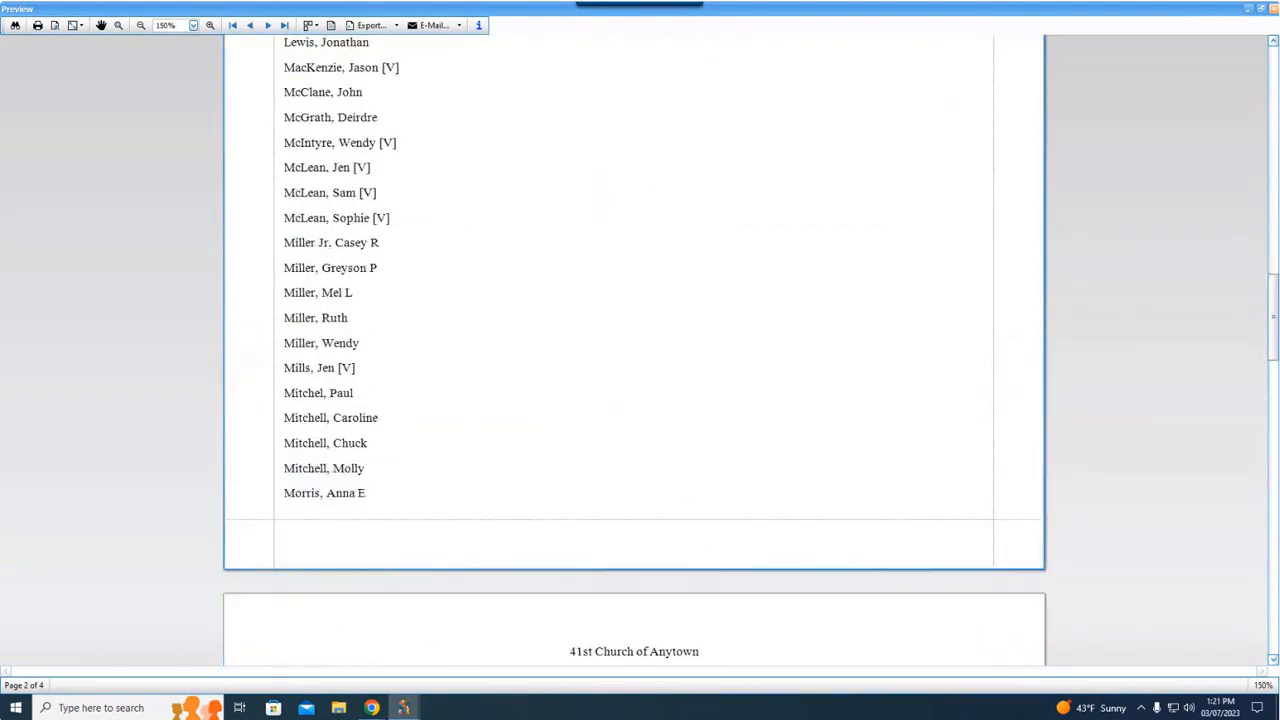
pyautogui.moveTo(1272, 330); pyautogui.dragTo(1243, 66)
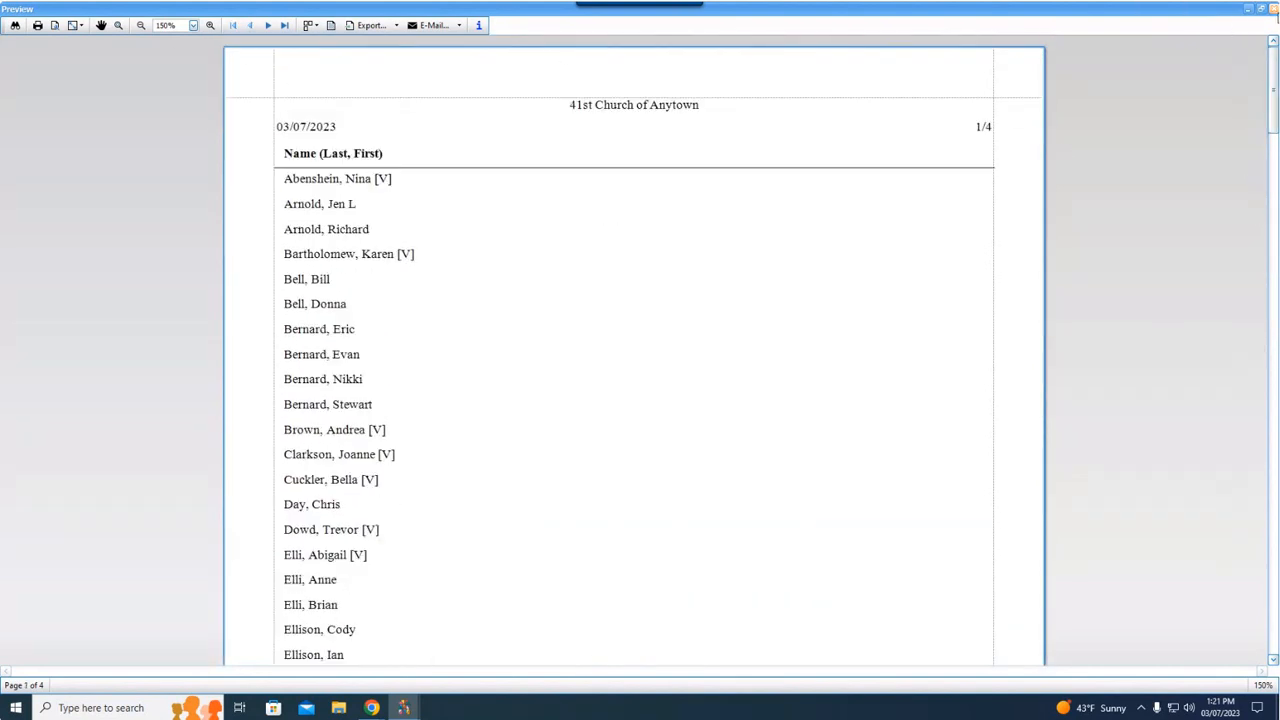
pyautogui.click(1273, 8)
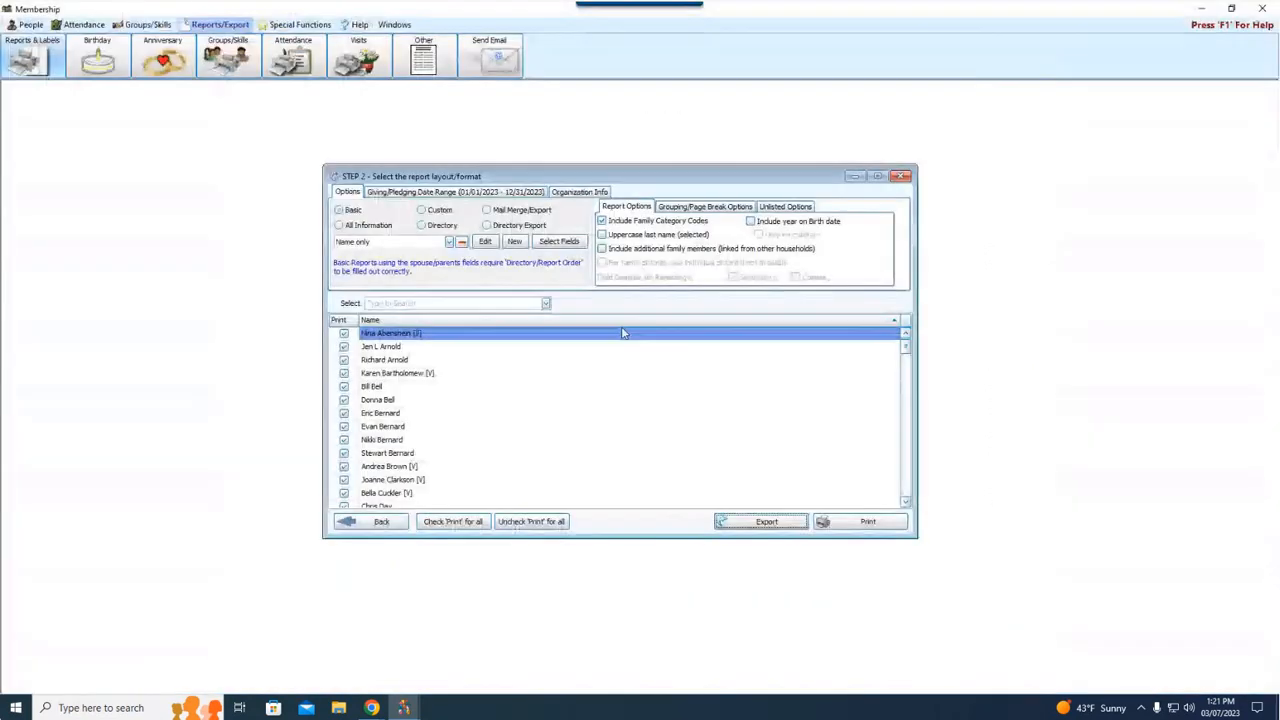
# - Open the Name only layout in the report designer and set its detail section to 3 columns, ordered Down then Across
pyautogui.click(486, 243)
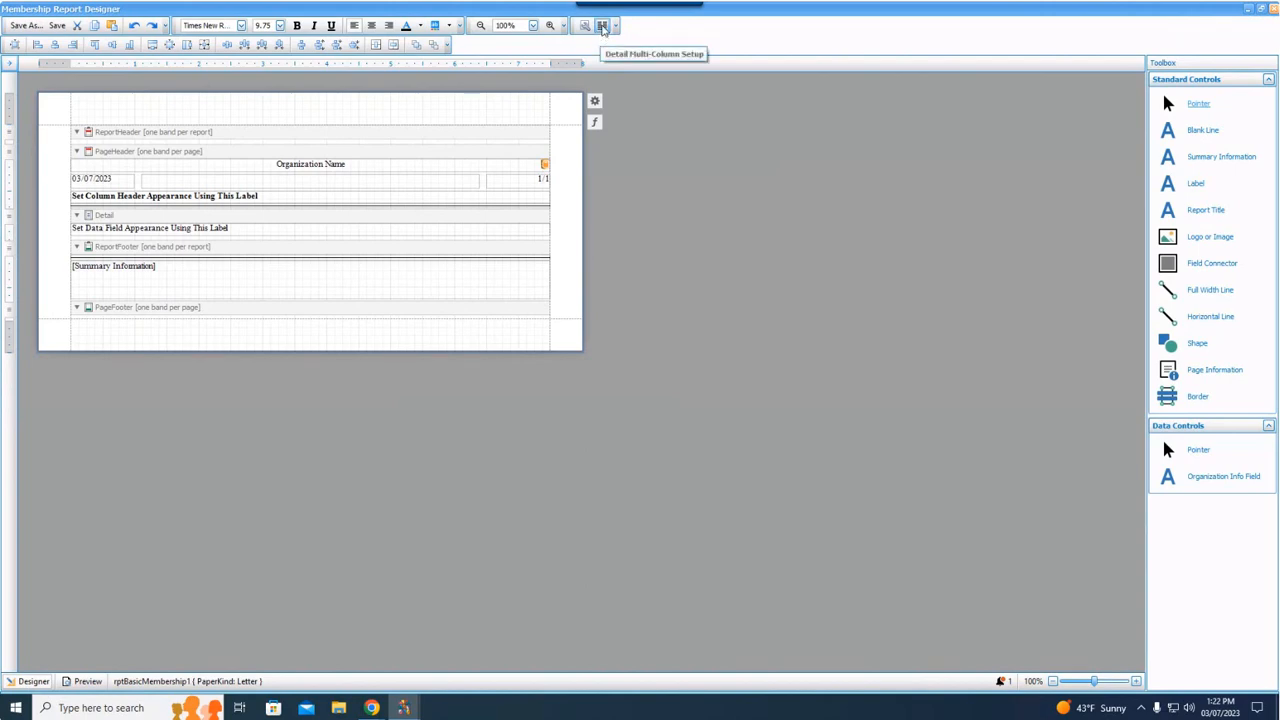
pyautogui.click(603, 27)
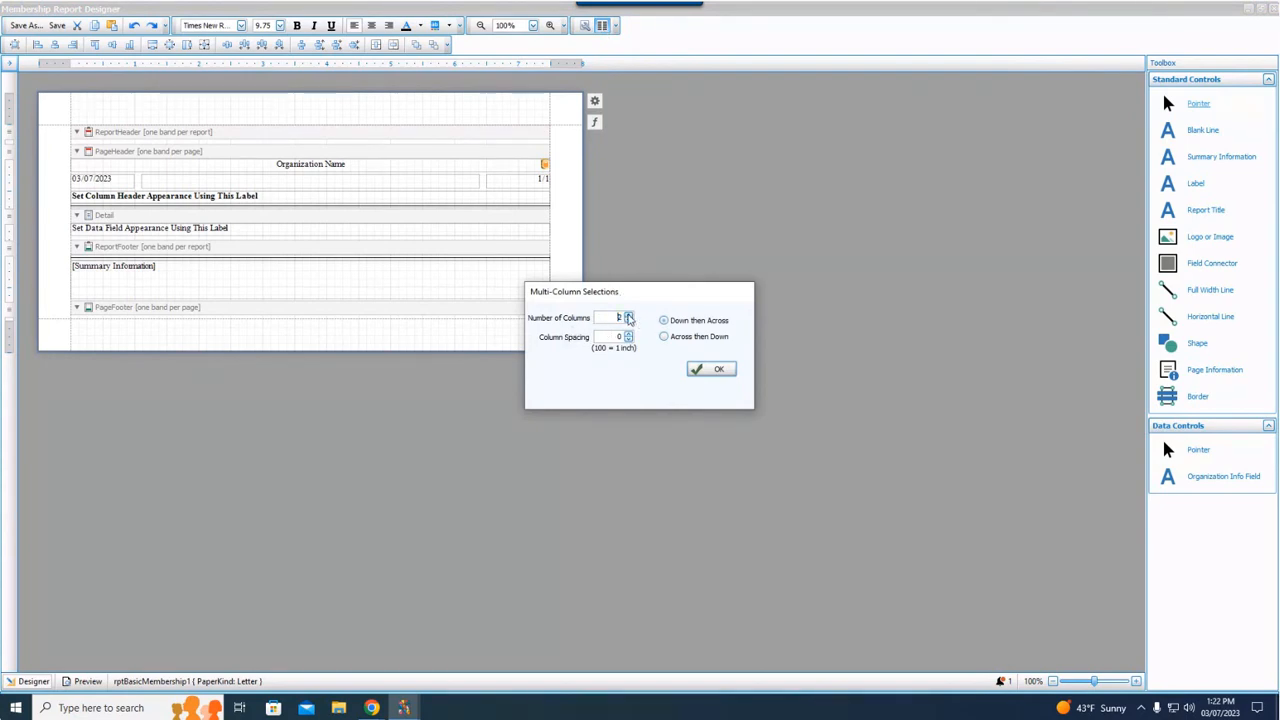
pyautogui.click(628, 316)
pyautogui.click(676, 321)
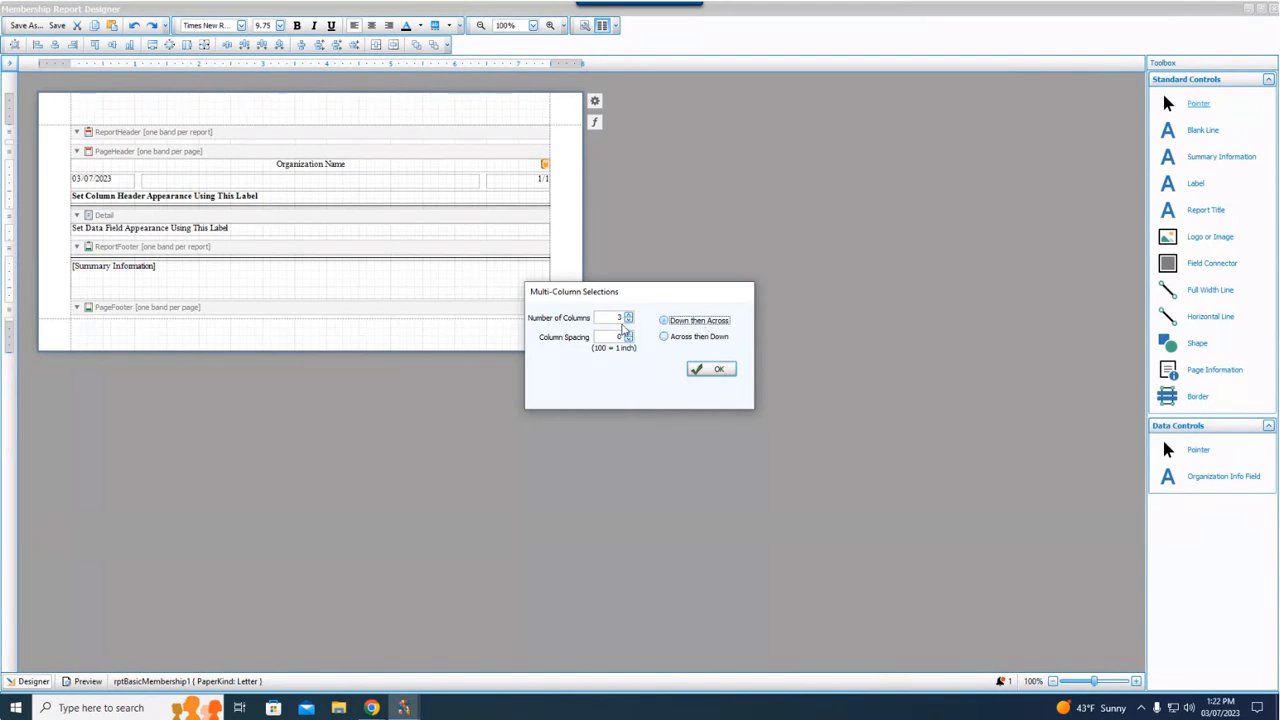
pyautogui.click(700, 369)
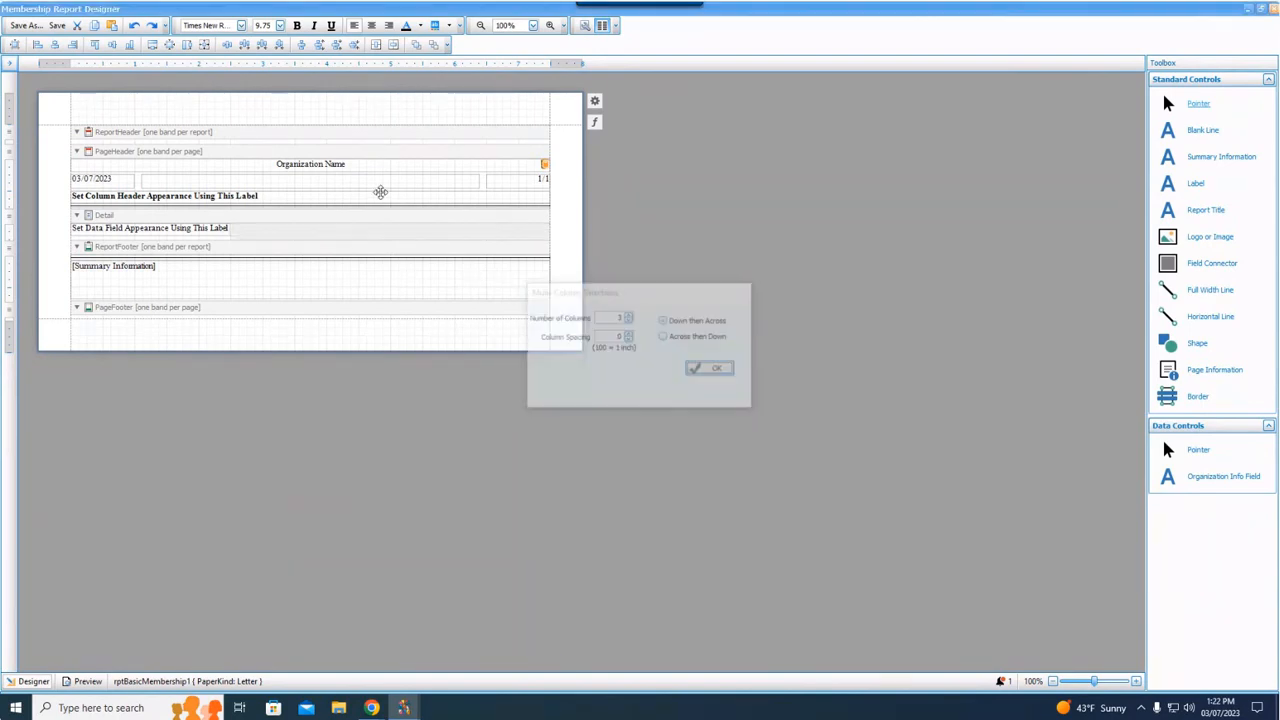
# - Enter the report title "Name Only Report" in the page header, save the layout, and close the report designer
pyautogui.click(380, 178)
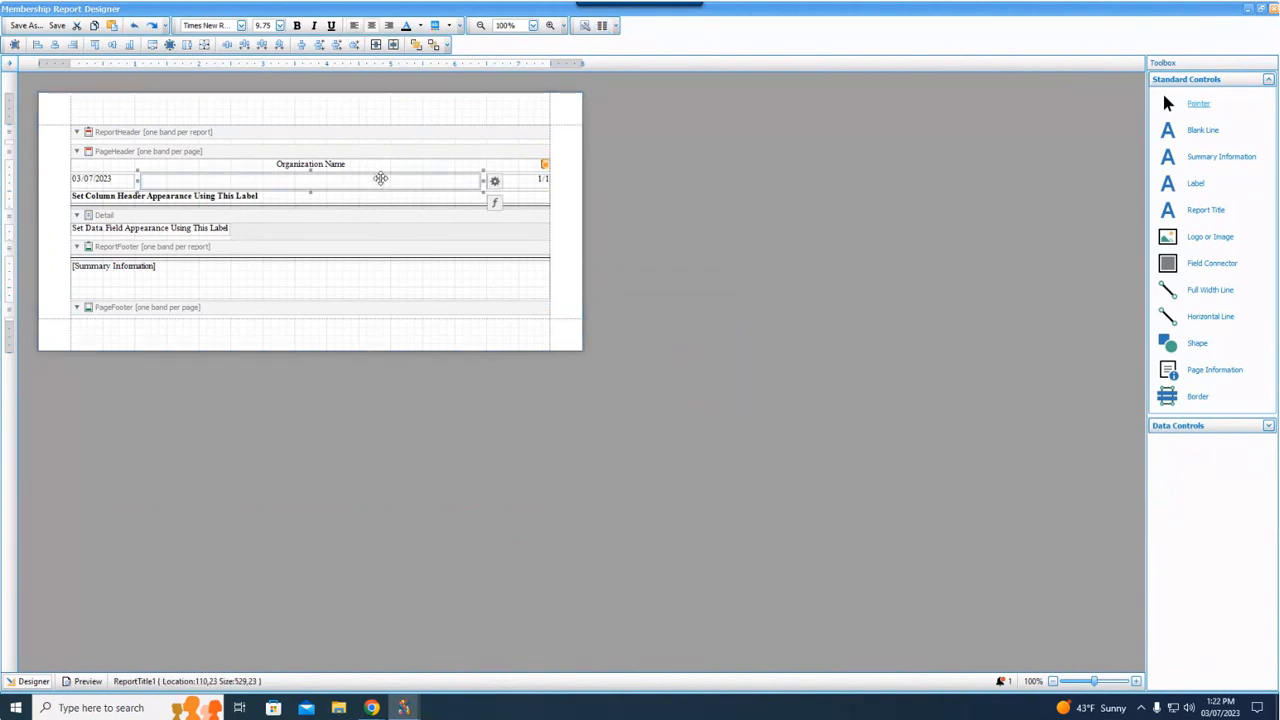
pyautogui.doubleClick(380, 178)
pyautogui.write('Nam')
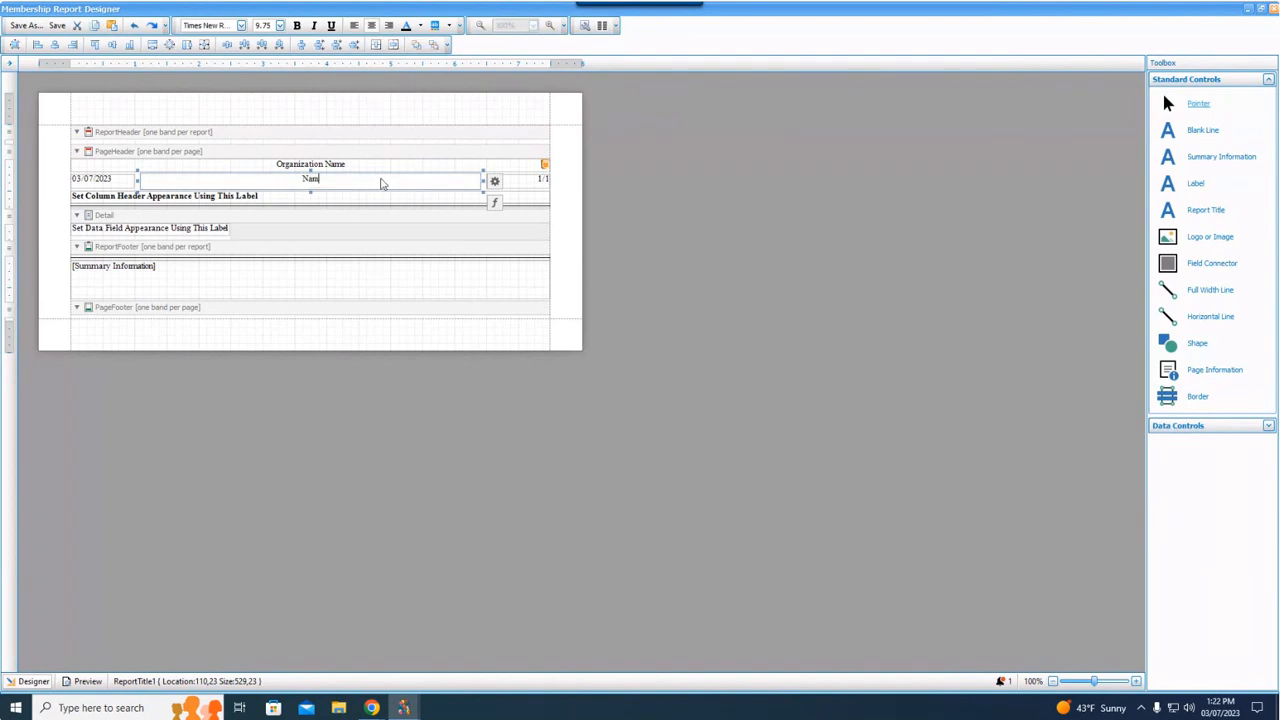
pyautogui.write('e Only Report')
pyautogui.click(648, 226)
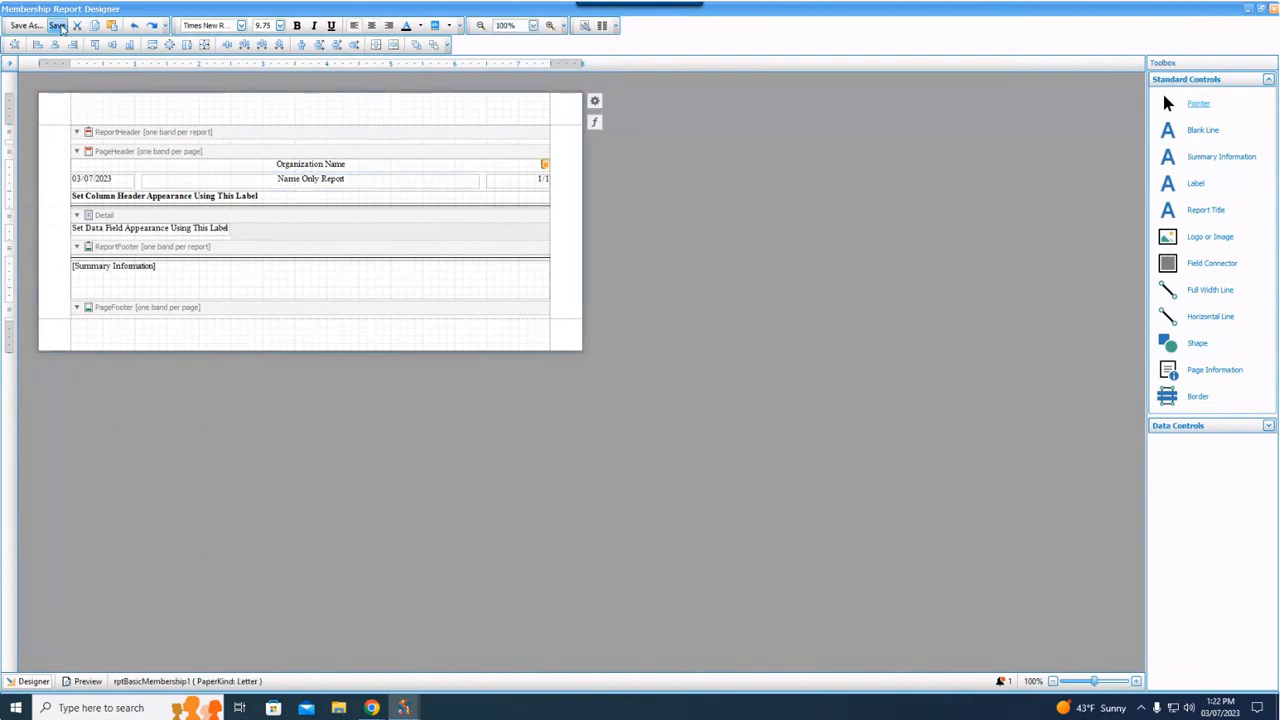
pyautogui.click(58, 26)
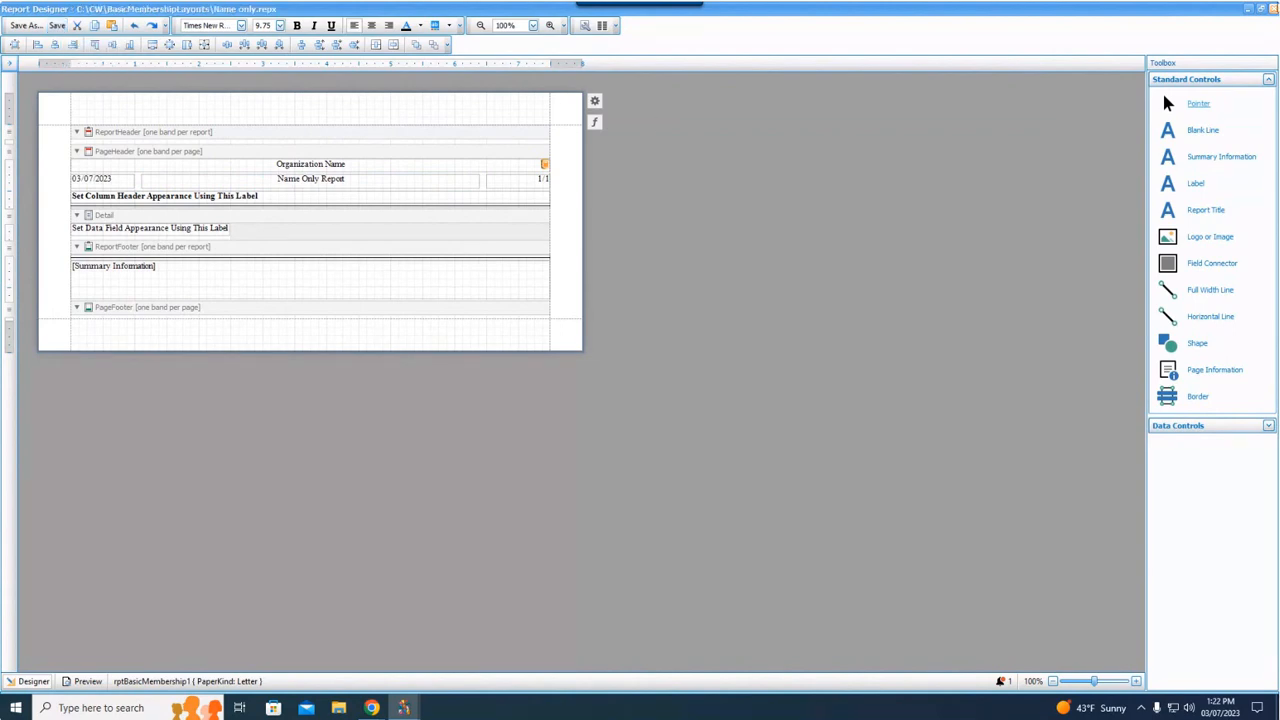
pyautogui.click(1273, 8)
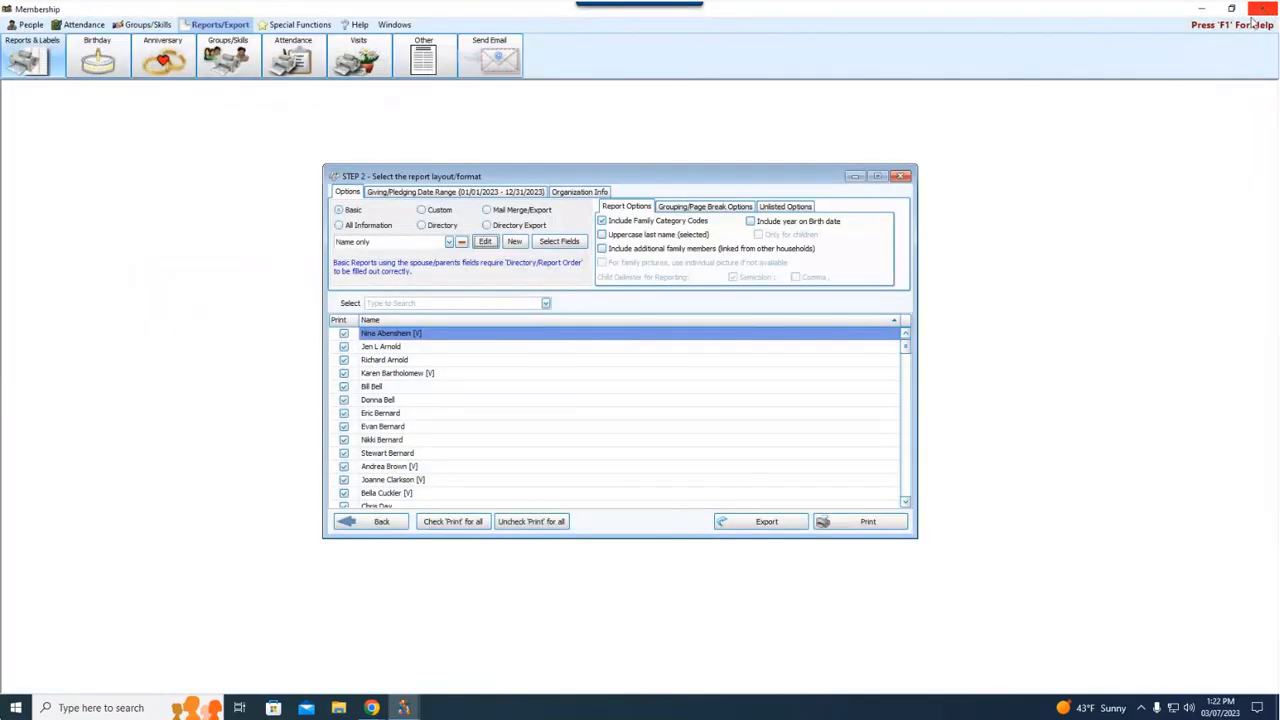
# - Preview the Name only report, look through both pages to check the three-column name layout, and close the preview
pyautogui.click(866, 521)
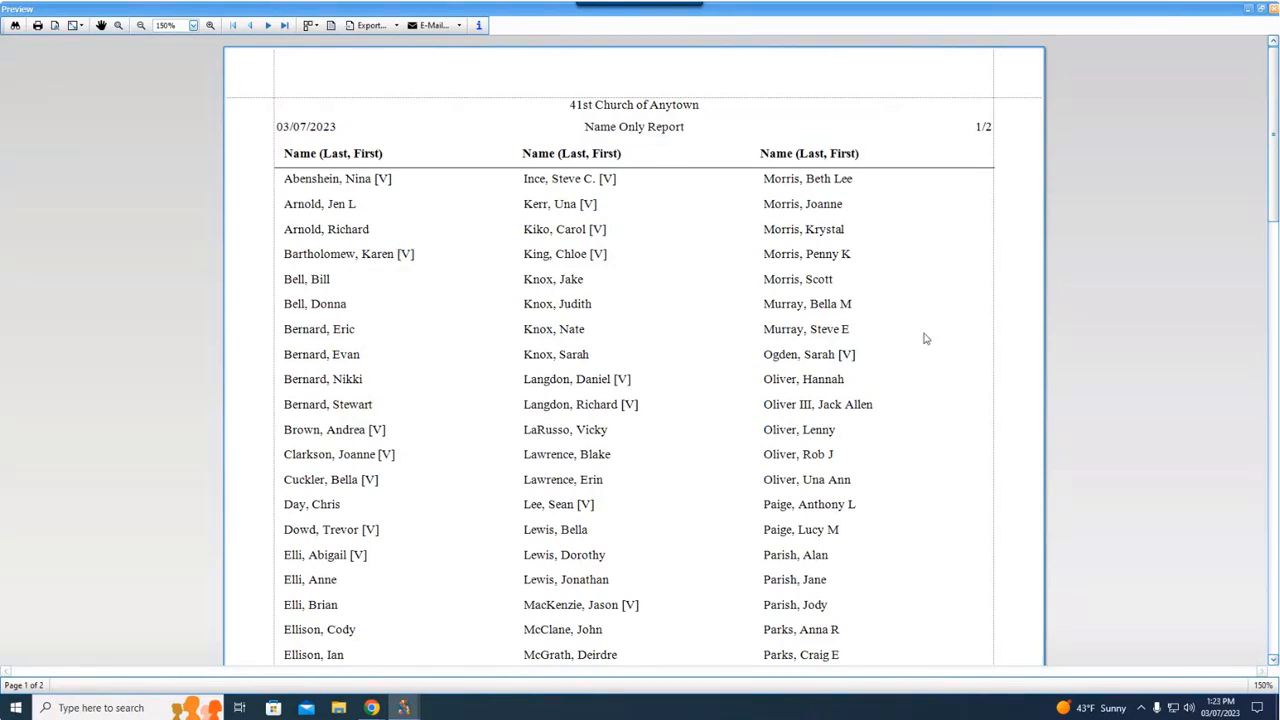
pyautogui.scroll(-3, 908, 557)
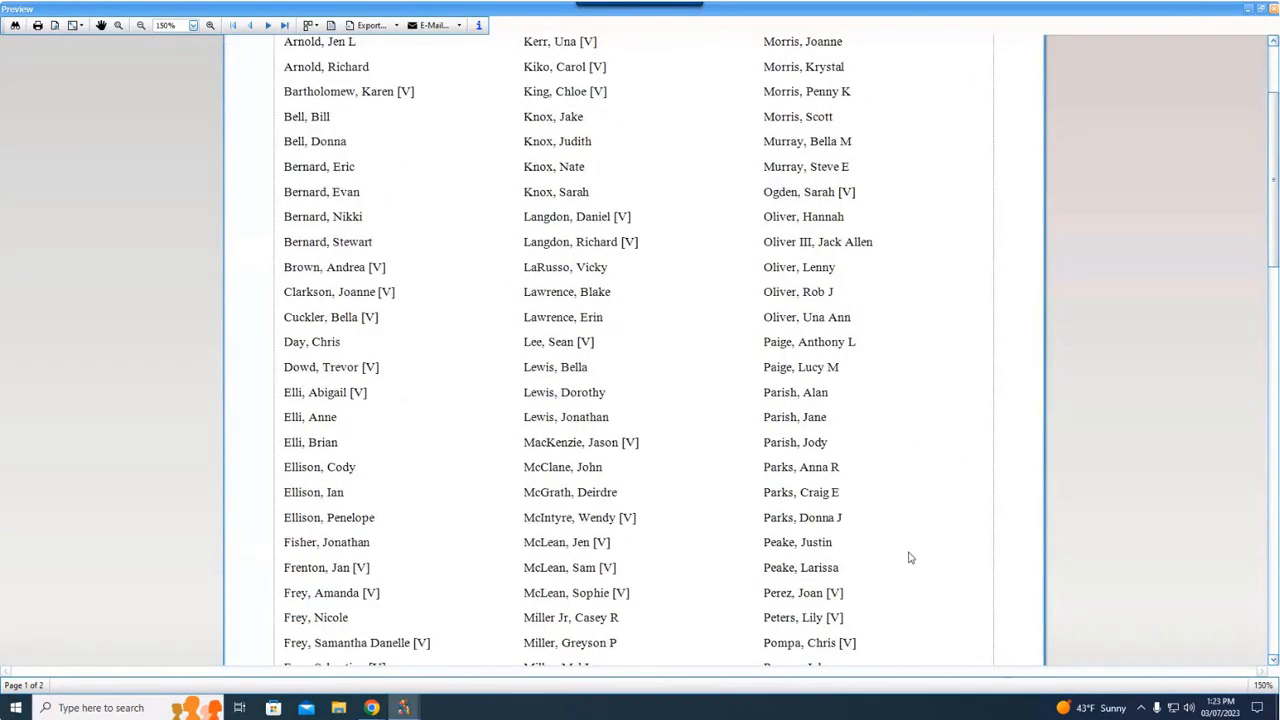
pyautogui.scroll(-20, 908, 557)
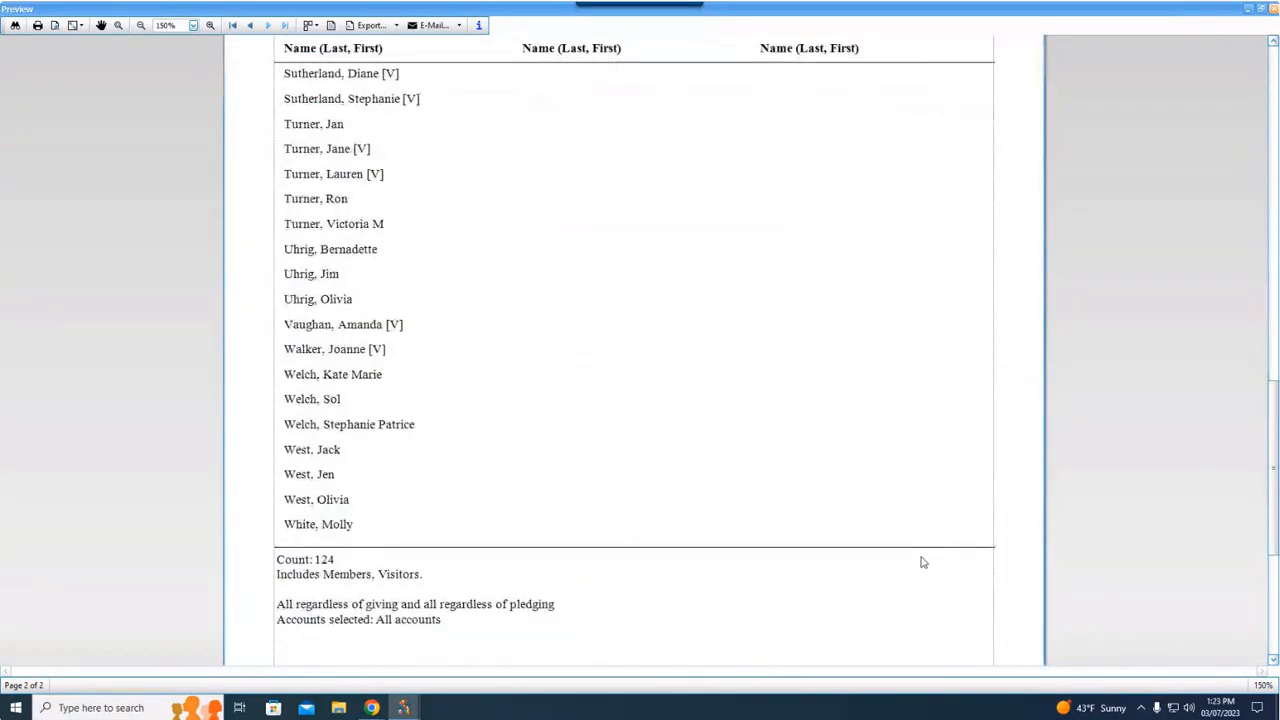
pyautogui.scroll(-1, 923, 567)
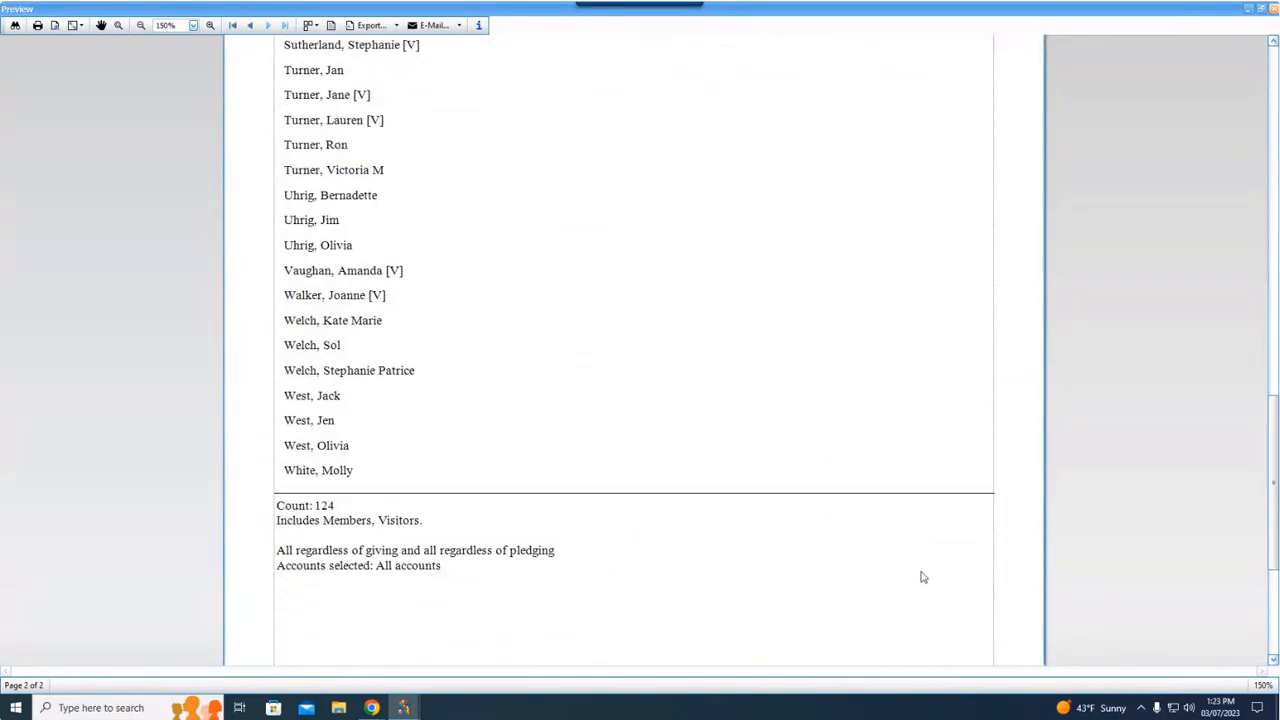
pyautogui.scroll(10, 923, 577)
pyautogui.scroll(2, 916, 612)
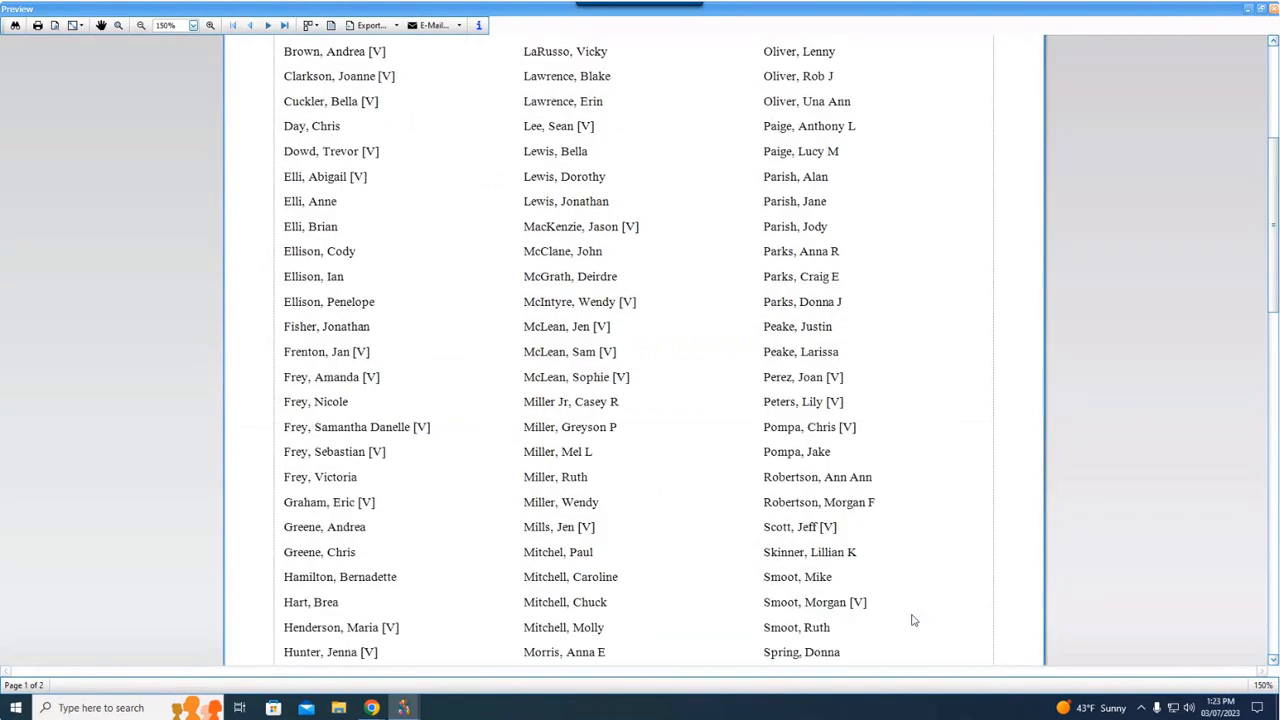
pyautogui.scroll(6, 910, 600)
pyautogui.click(1267, 10)
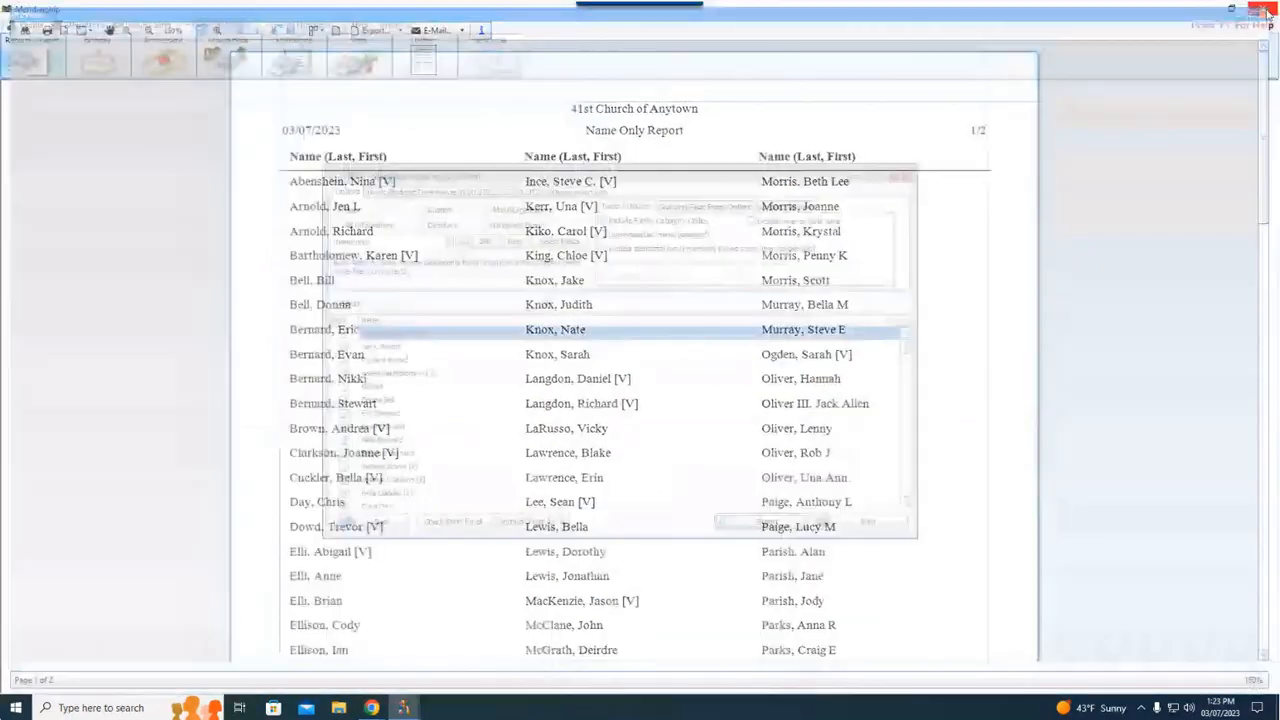